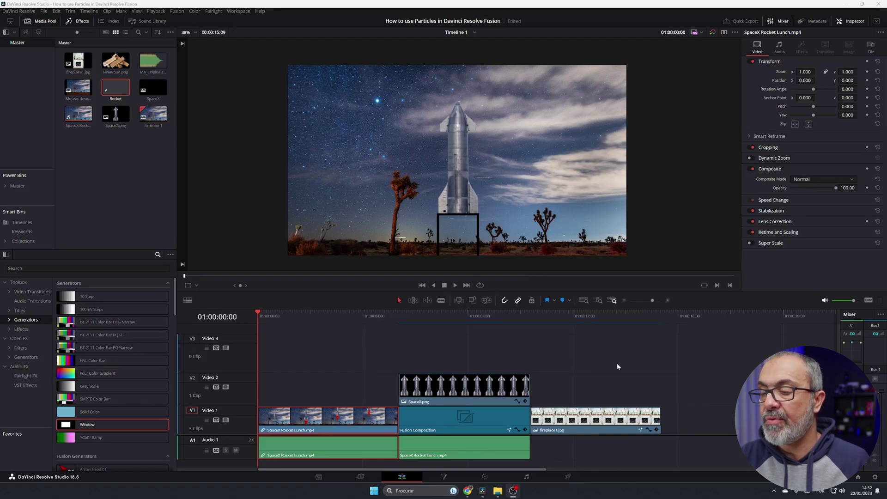
# Play the timeline through the rocket launch, engine exhaust and fireplace clips to examine the finished particle effects
pyautogui.click(455, 286)
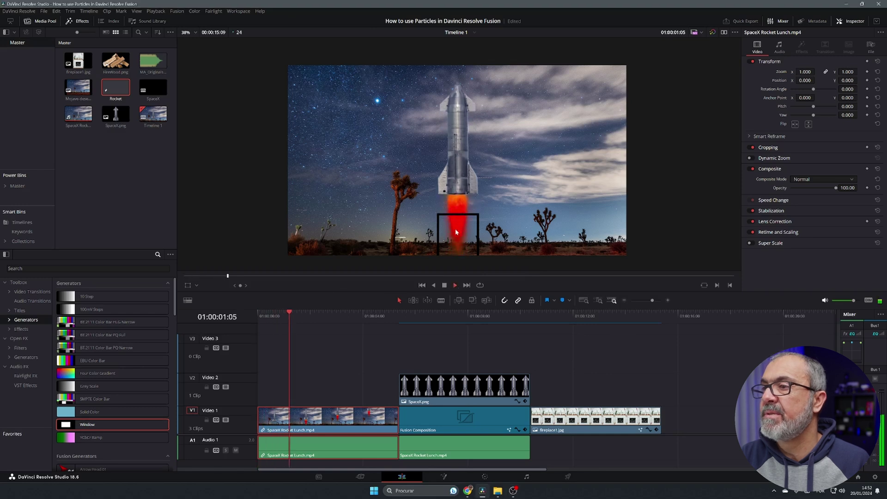
pyautogui.click(445, 286)
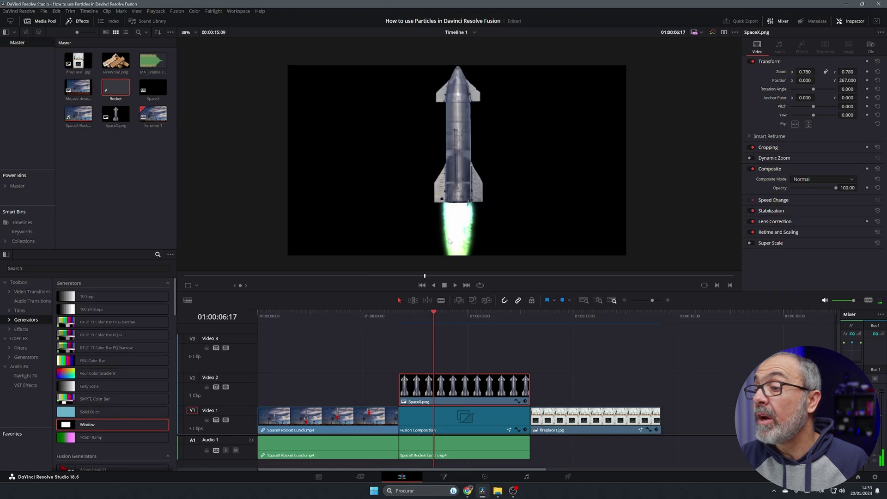
pyautogui.click(456, 285)
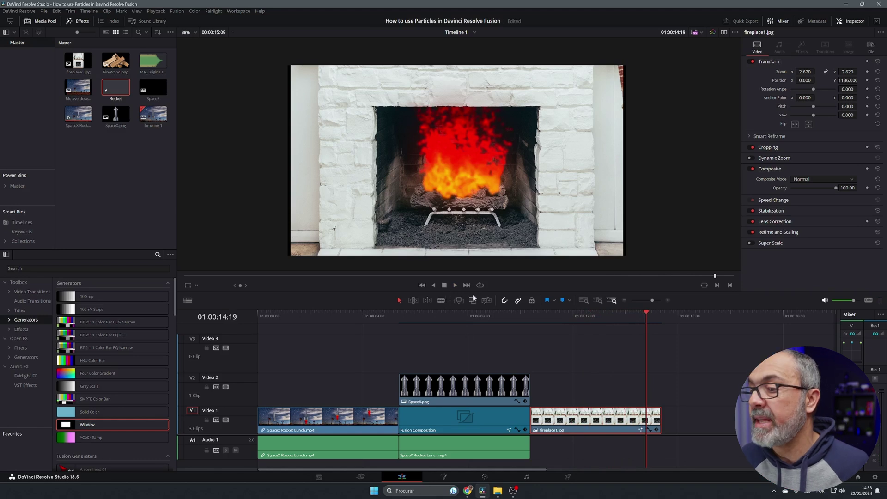
# Place the Rocket composition on Video 1 at 01:00:16:06, after the fireplace clip, and open it for Fusion editing
pyautogui.click(602, 316)
pyautogui.moveTo(605, 316); pyautogui.dragTo(685, 319)
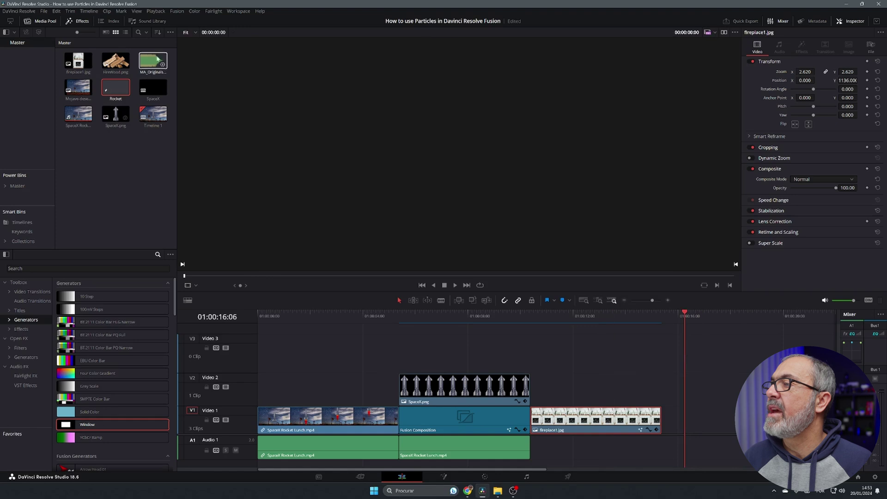
pyautogui.click(116, 86)
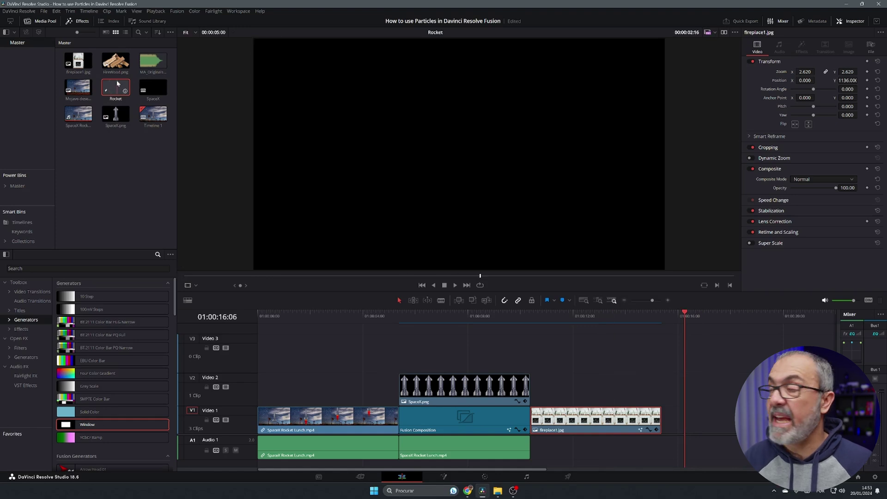
pyautogui.moveTo(118, 84); pyautogui.dragTo(683, 426)
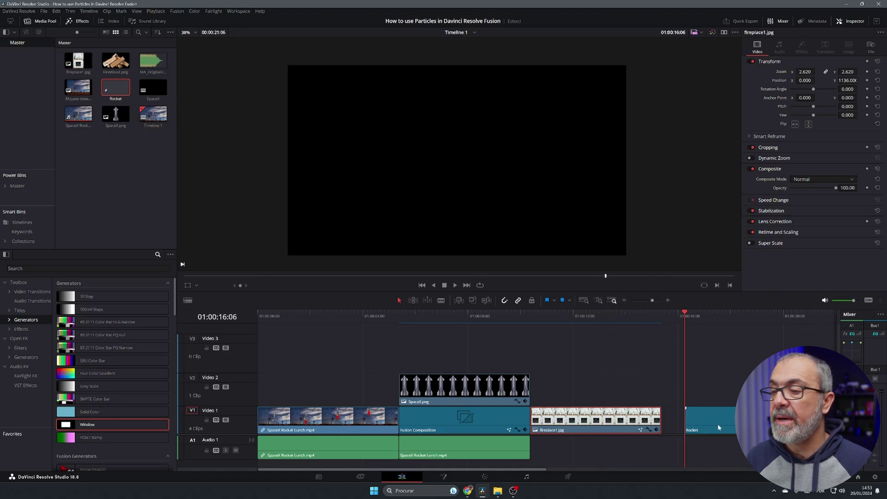
pyautogui.click(443, 477)
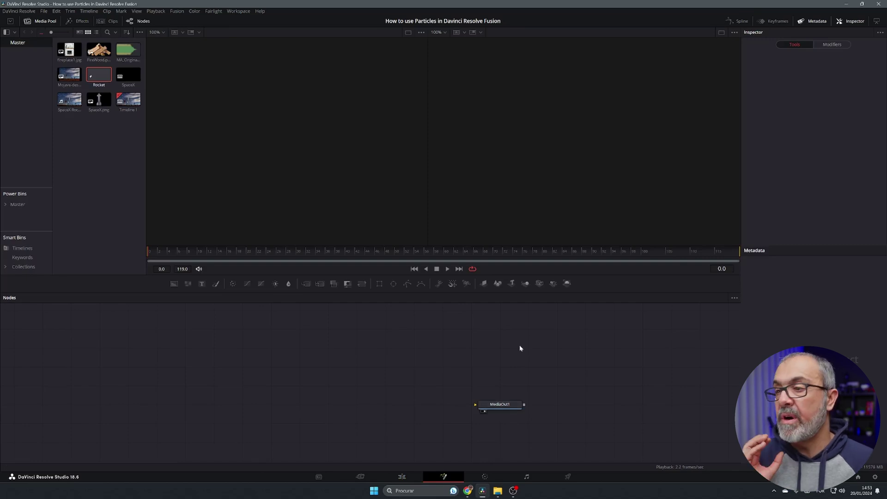
# Build a chain of pEmitter, pDirectionalForce and pRender nodes and connect its output to MediaOut1
pyautogui.moveTo(441, 287); pyautogui.dragTo(280, 389)
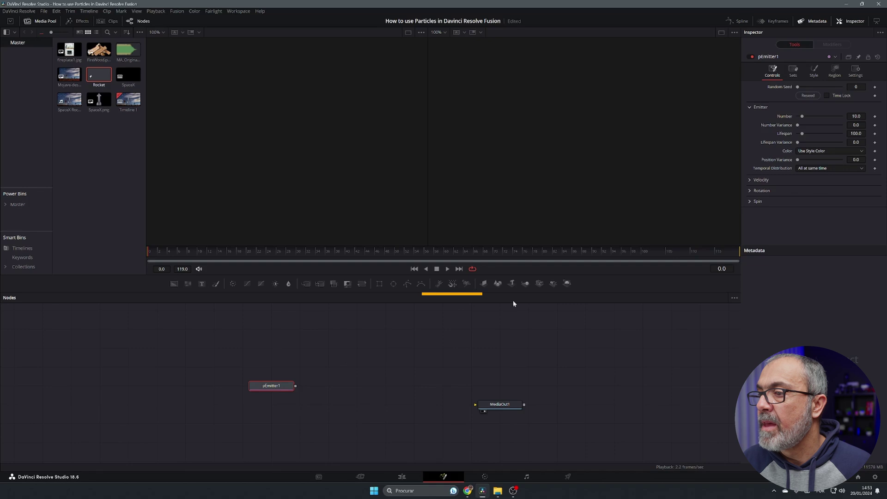
pyautogui.moveTo(452, 286); pyautogui.dragTo(313, 391)
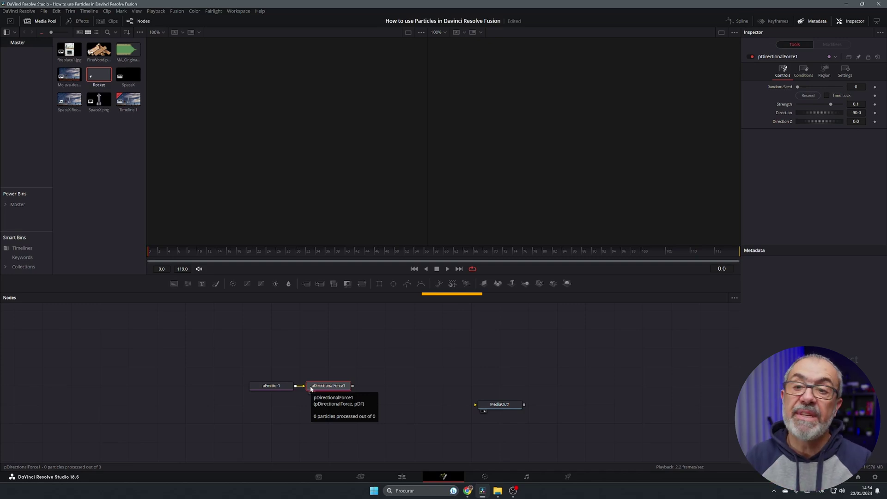
pyautogui.moveTo(467, 284); pyautogui.dragTo(393, 389)
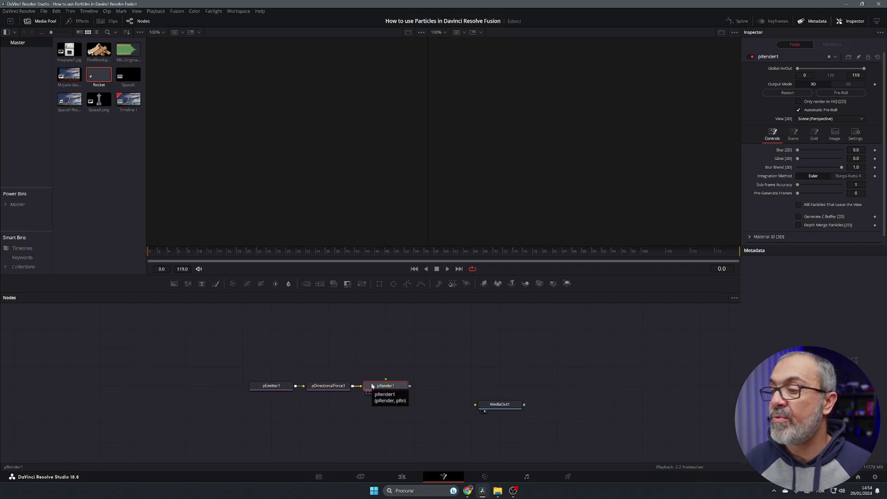
pyautogui.moveTo(411, 386); pyautogui.dragTo(489, 409)
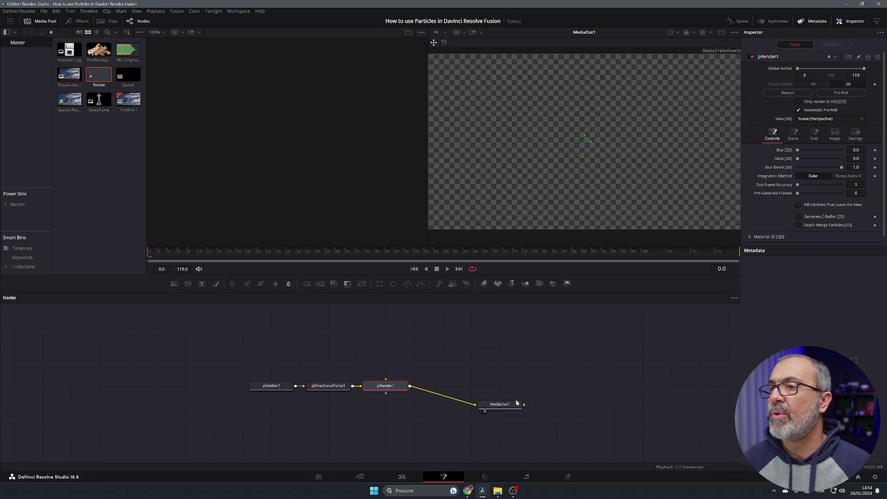
# Set the emission region of the pEmitter1 node to Bitmap
pyautogui.click(273, 390)
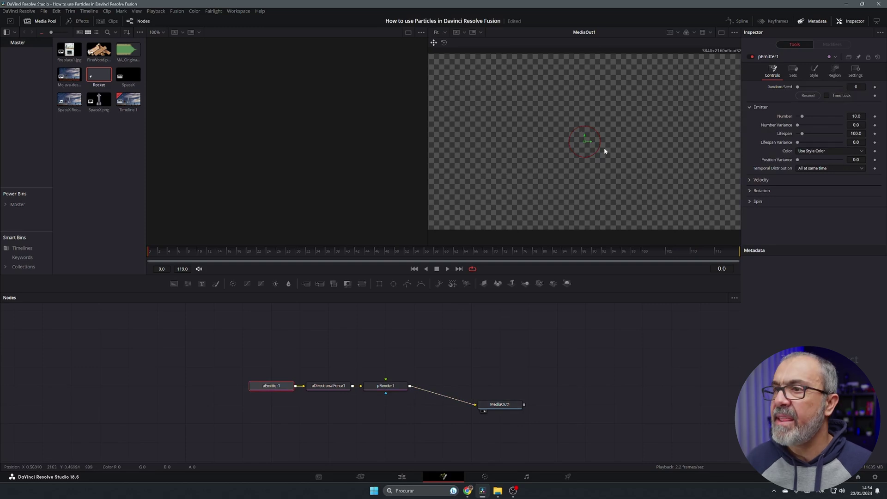
pyautogui.scroll(1, 608, 145)
pyautogui.scroll(2, 578, 148)
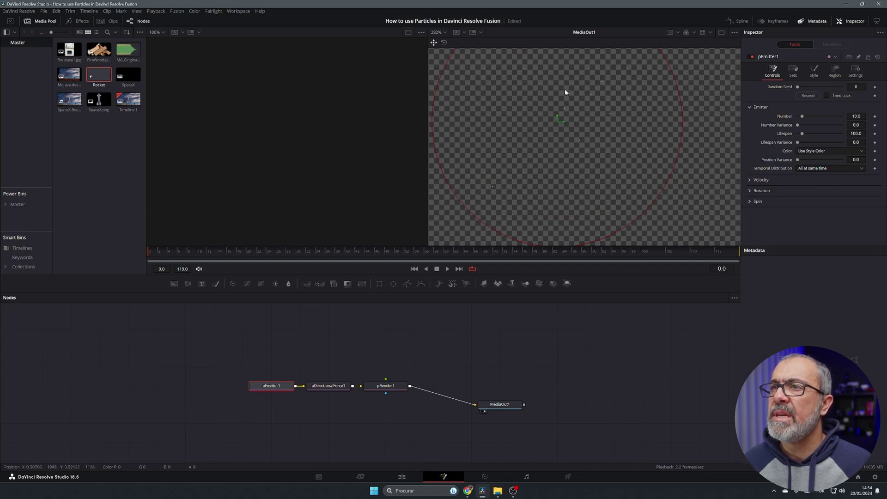
pyautogui.scroll(-3, 594, 151)
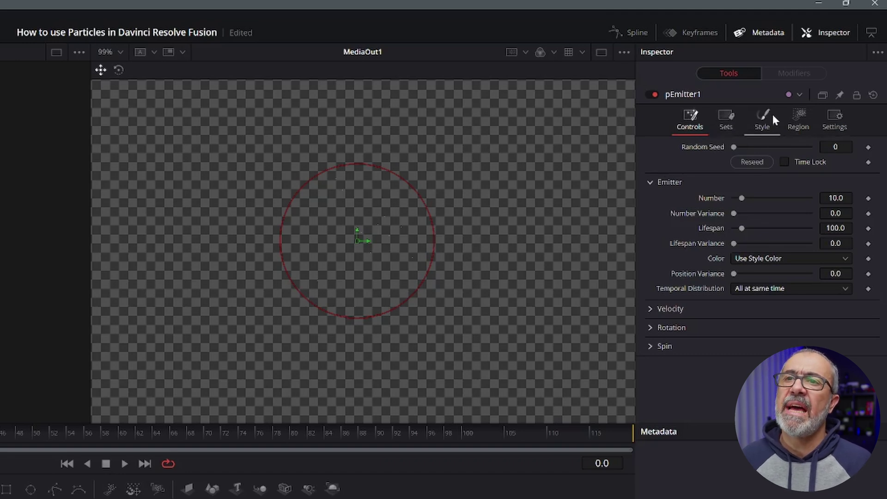
pyautogui.click(801, 121)
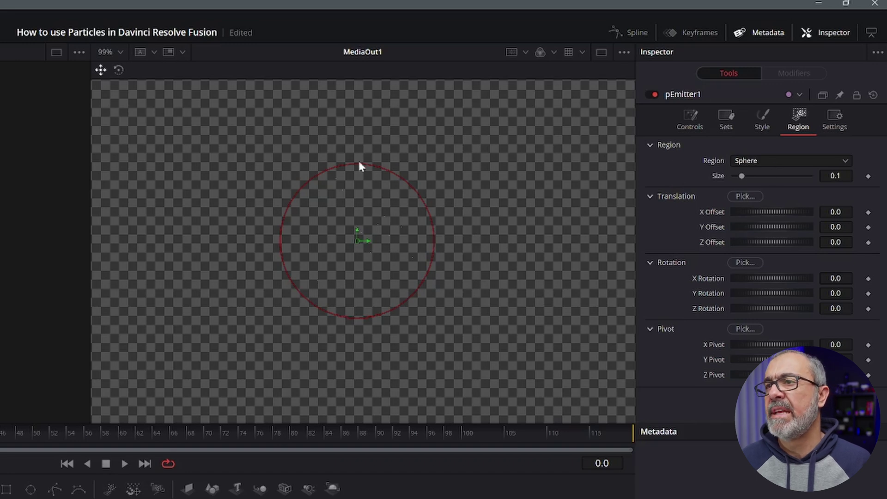
pyautogui.click(769, 160)
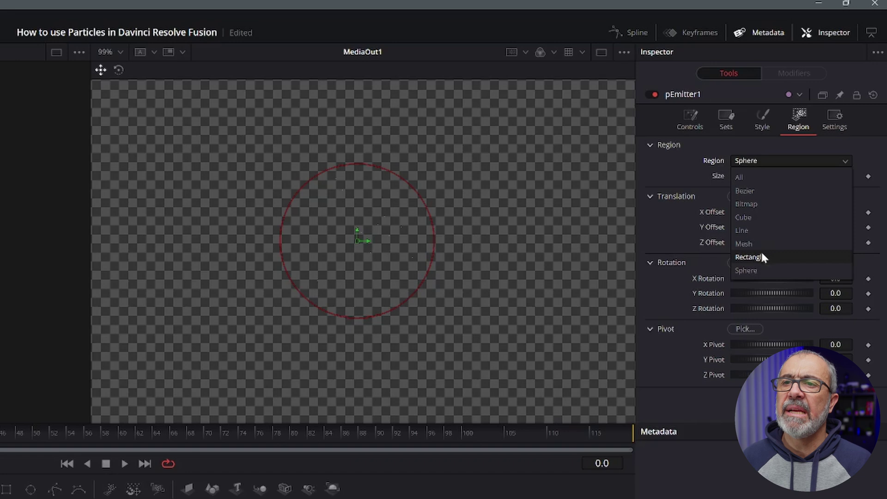
pyautogui.click(753, 205)
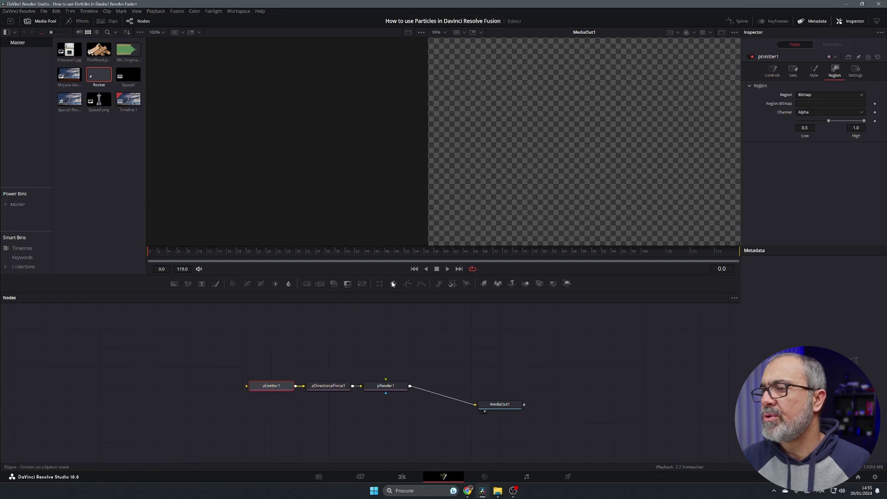
# Add a Polygon mask feeding pEmitter1 and draw it as a small closed triangle around the centre of the frame
pyautogui.moveTo(407, 283); pyautogui.dragTo(266, 391)
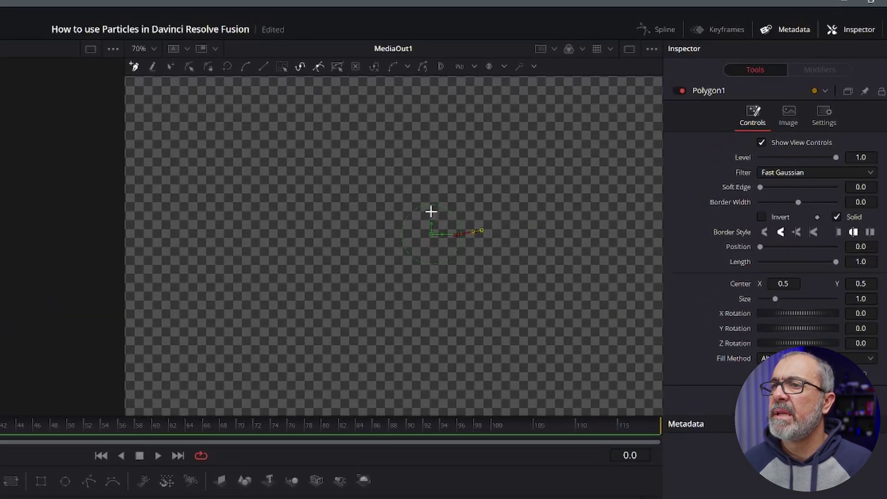
pyautogui.click(412, 237)
pyautogui.click(389, 238)
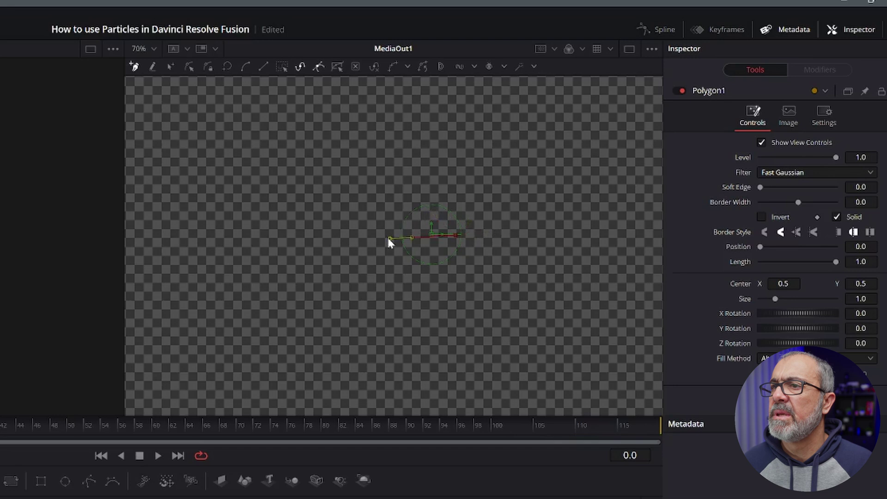
pyautogui.click(399, 237)
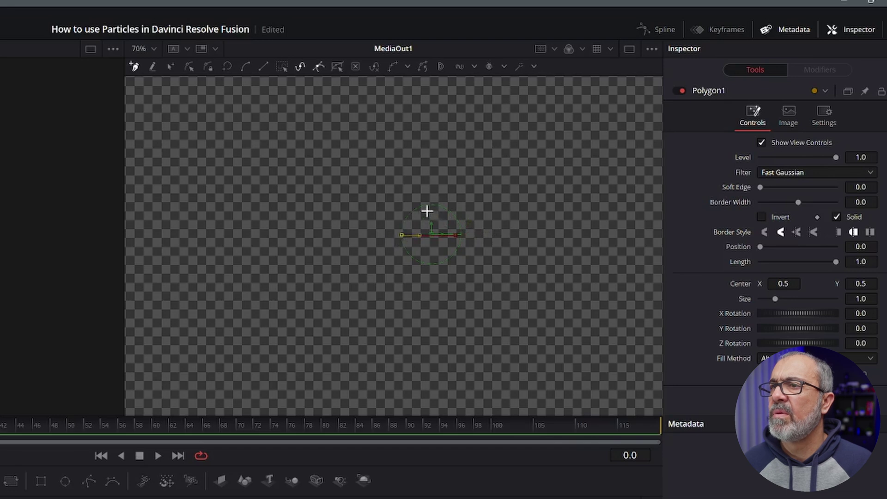
pyautogui.click(431, 208)
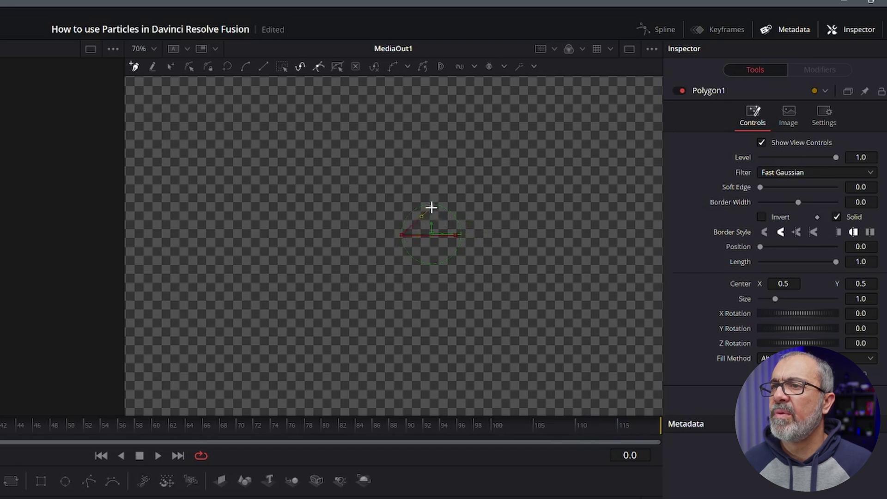
pyautogui.click(459, 237)
# Reshape the triangular mask into a low dome by widening its base, curving both sides of the apex and lowering the apex
pyautogui.scroll(5, 464, 230)
pyautogui.moveTo(329, 174); pyautogui.dragTo(446, 184)
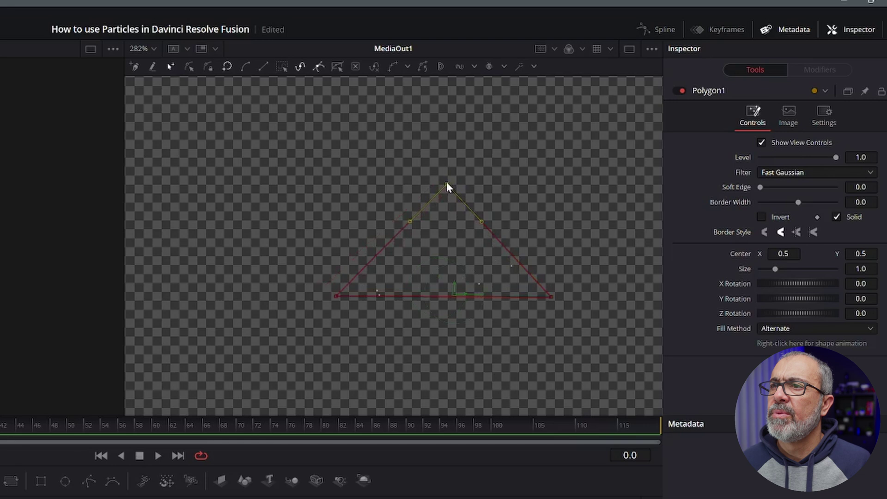
pyautogui.moveTo(552, 297); pyautogui.dragTo(571, 294)
pyautogui.click(450, 181)
pyautogui.moveTo(490, 219); pyautogui.dragTo(524, 193)
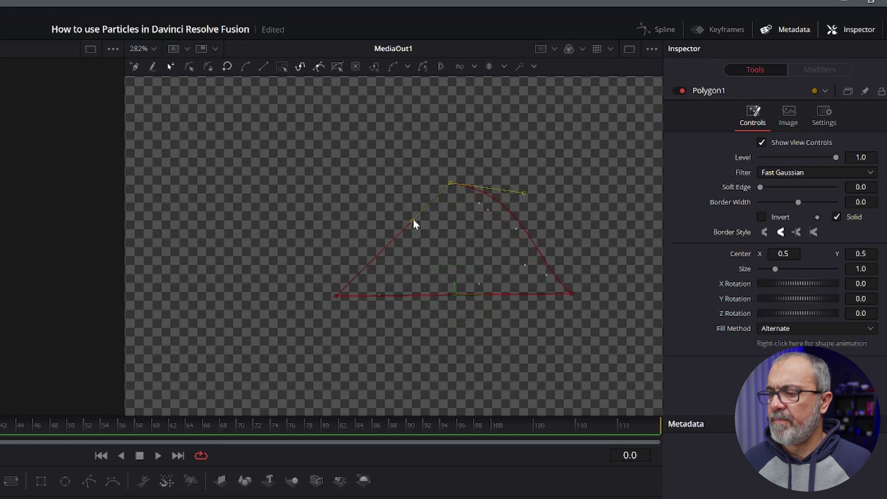
pyautogui.moveTo(411, 216); pyautogui.dragTo(378, 187)
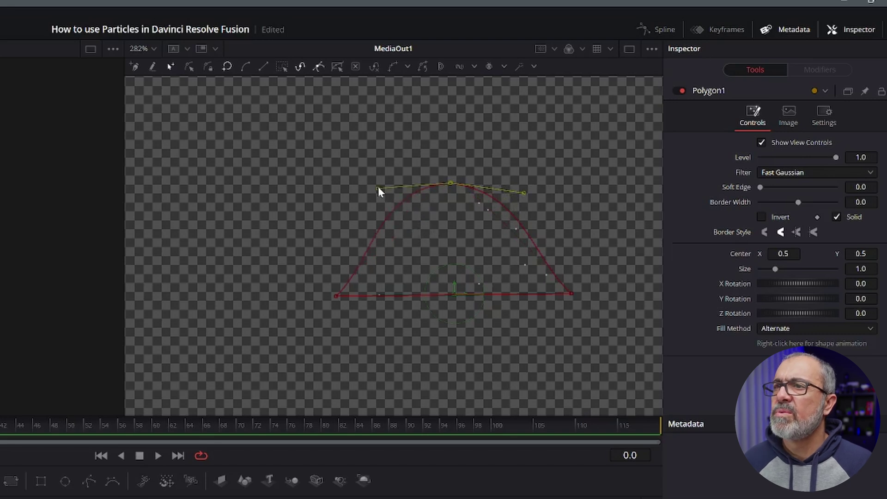
pyautogui.moveTo(449, 184); pyautogui.dragTo(455, 214)
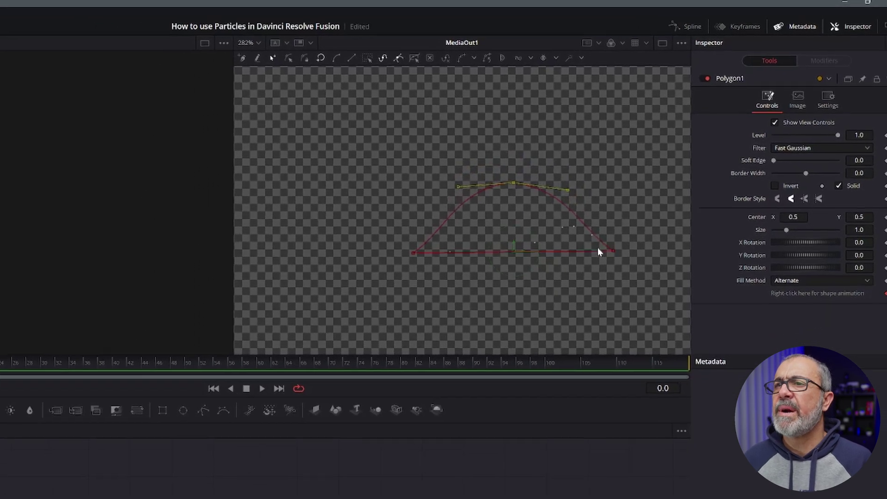
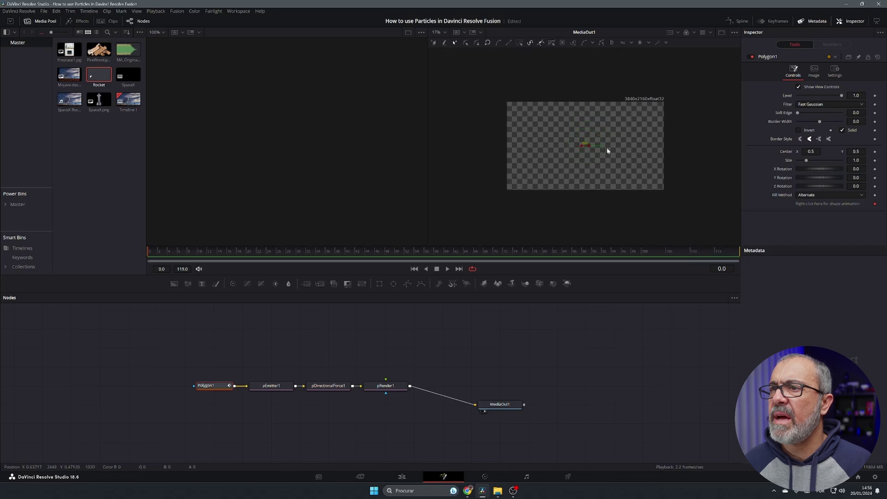
# Set the number of particles emitted by pEmitter1 to 100
pyautogui.hotkey('ctrl', 'f')
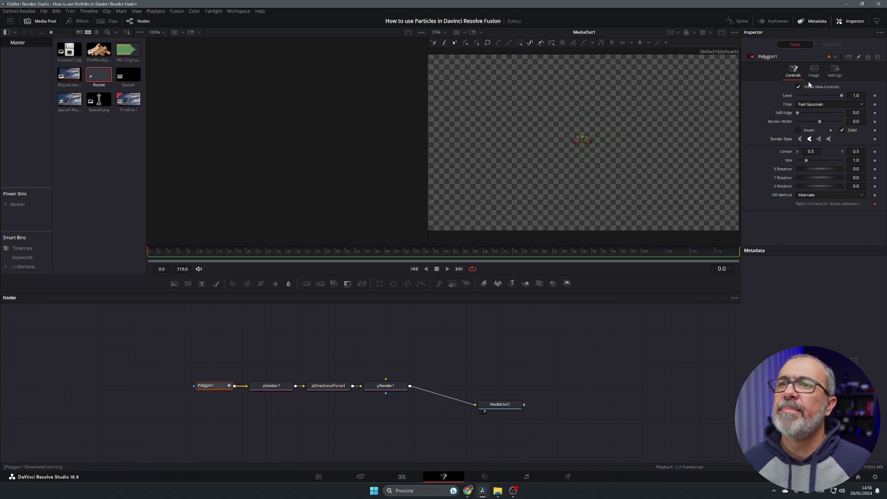
pyautogui.click(281, 386)
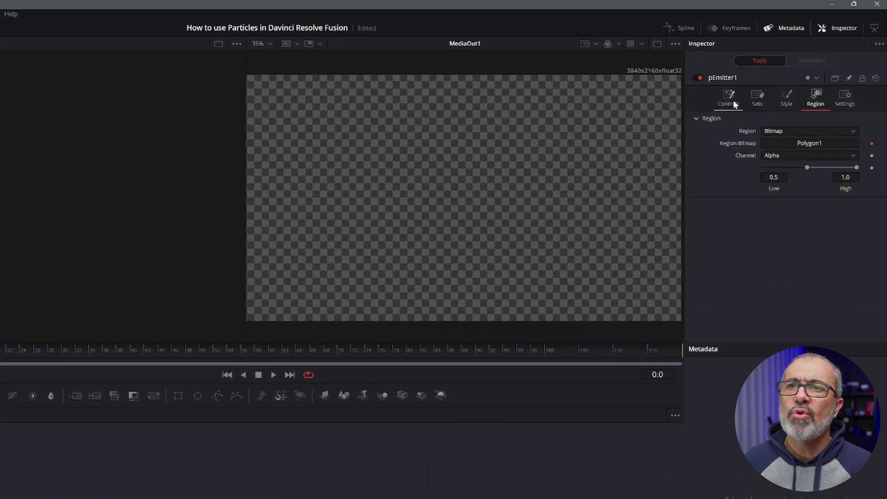
pyautogui.click(733, 100)
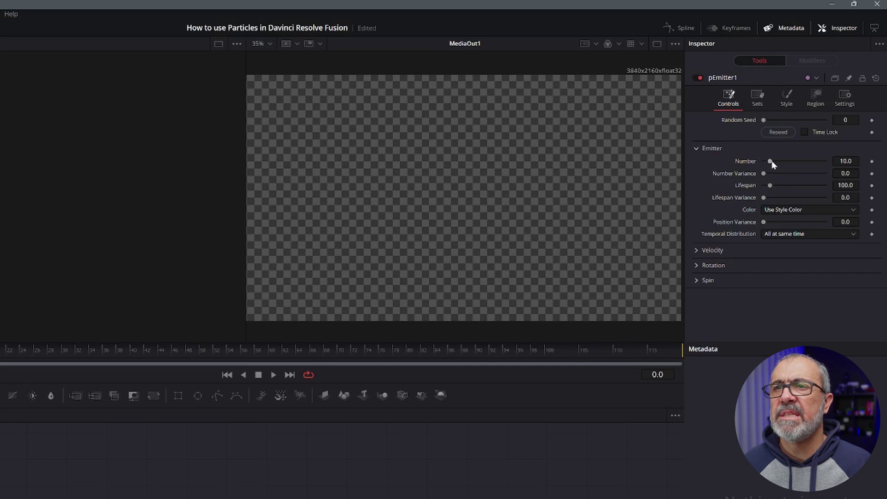
pyautogui.moveTo(771, 161); pyautogui.dragTo(828, 166)
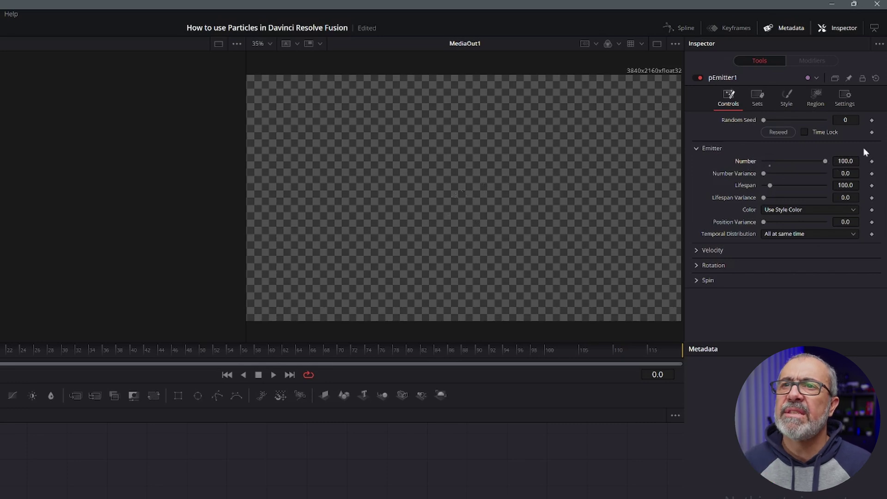
# Set the emitter's particle style to Blob with a noise of 0.52 and a size of 0.5
pyautogui.click(787, 101)
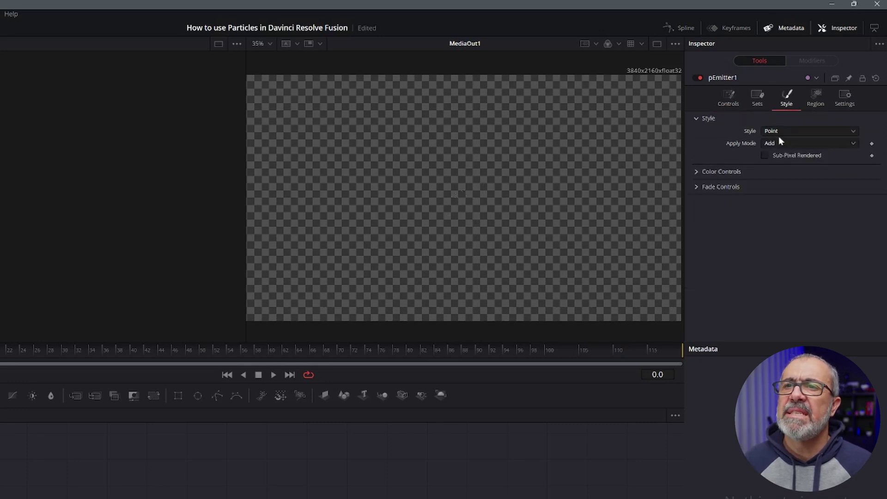
pyautogui.click(797, 132)
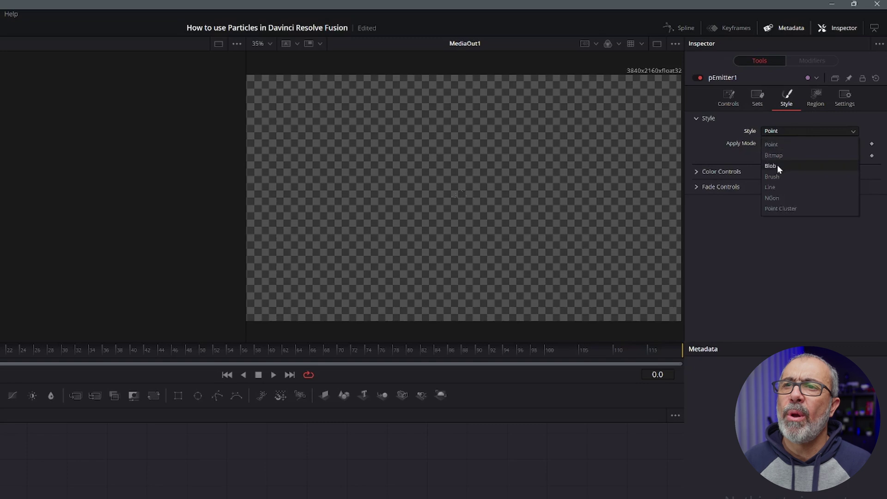
pyautogui.press('Escape')
pyautogui.moveTo(764, 145); pyautogui.dragTo(795, 144)
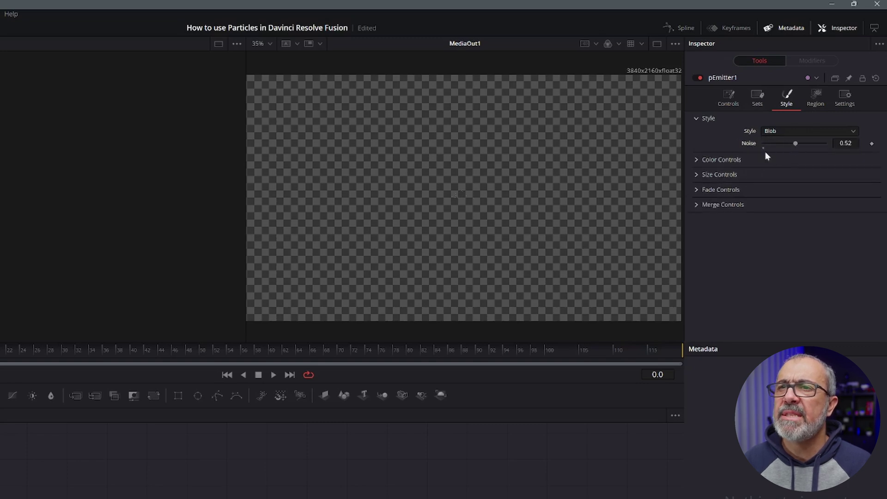
pyautogui.click(697, 175)
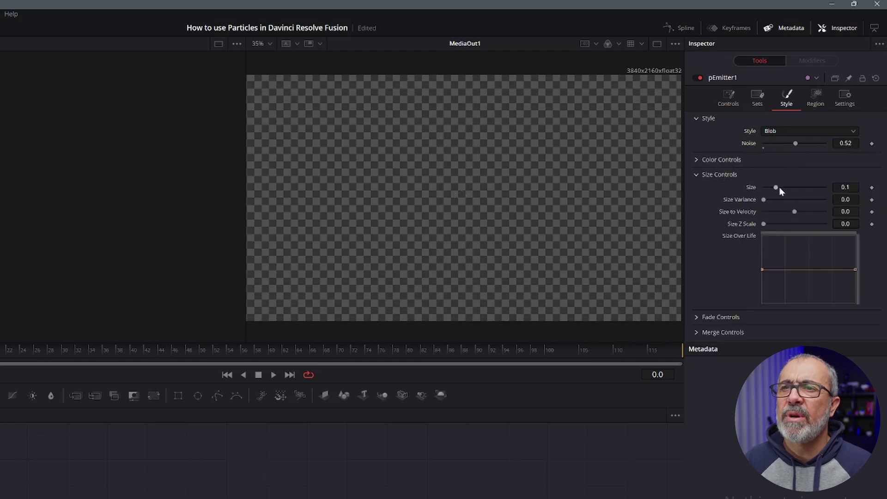
pyautogui.moveTo(779, 187); pyautogui.dragTo(833, 189)
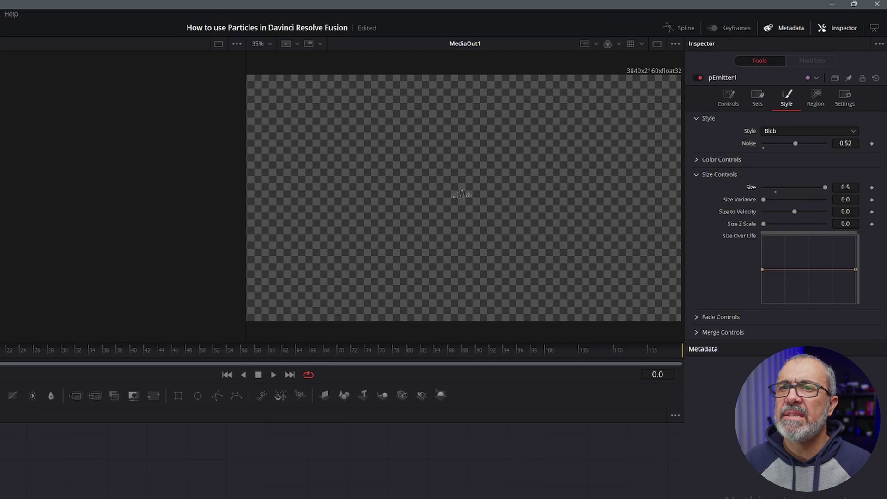
# Set the emitter's particle size to 2 and scrub through the first frames to preview the particle stream
pyautogui.click(846, 187)
pyautogui.write('2')
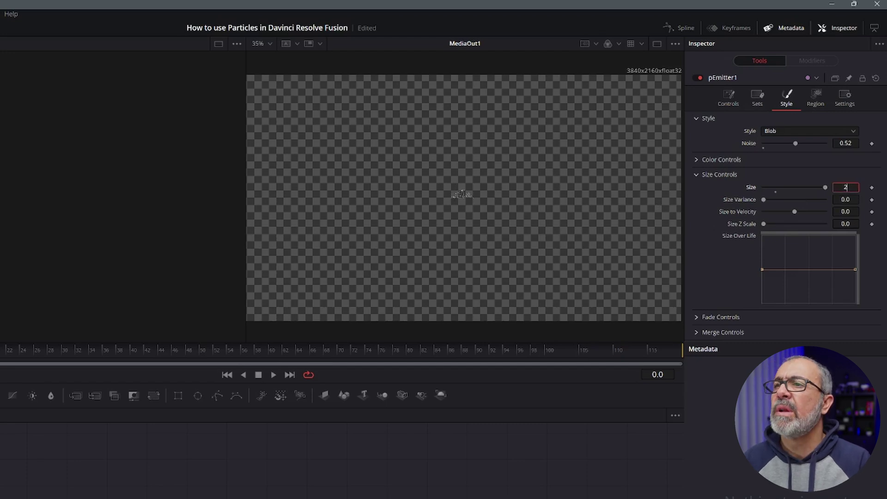
pyautogui.press('Tab')
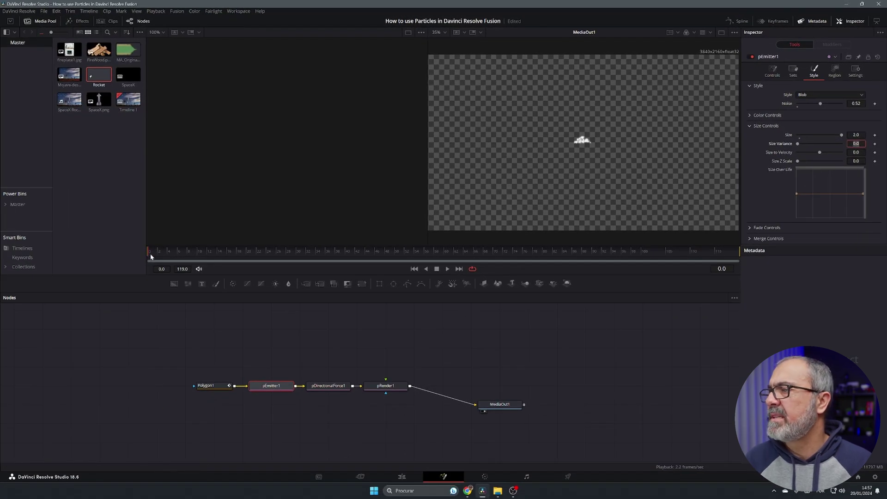
pyautogui.moveTo(152, 257); pyautogui.dragTo(339, 254)
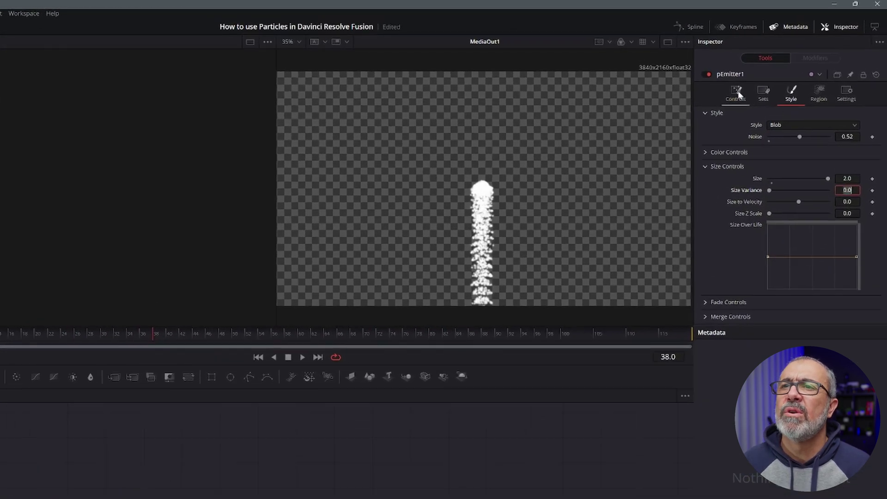
# Set the emitter's particle lifespan to 22 and scrub the timeline to check the length of the stream
pyautogui.click(737, 95)
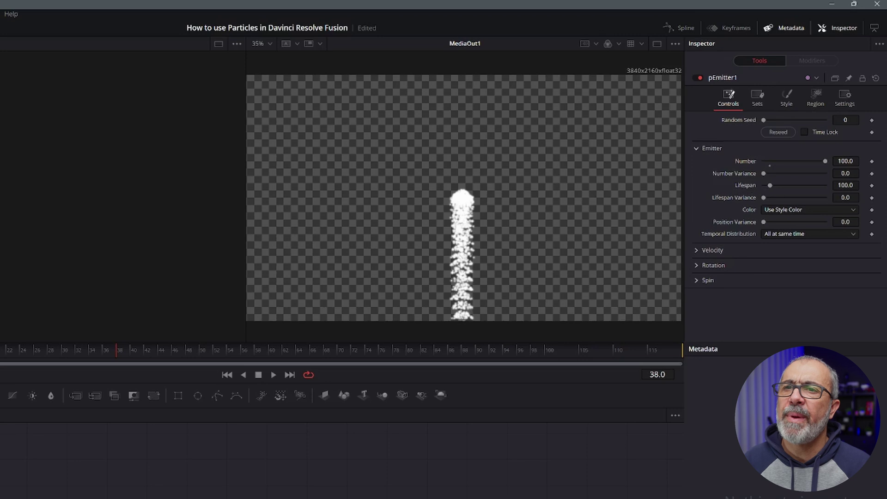
pyautogui.click(846, 185)
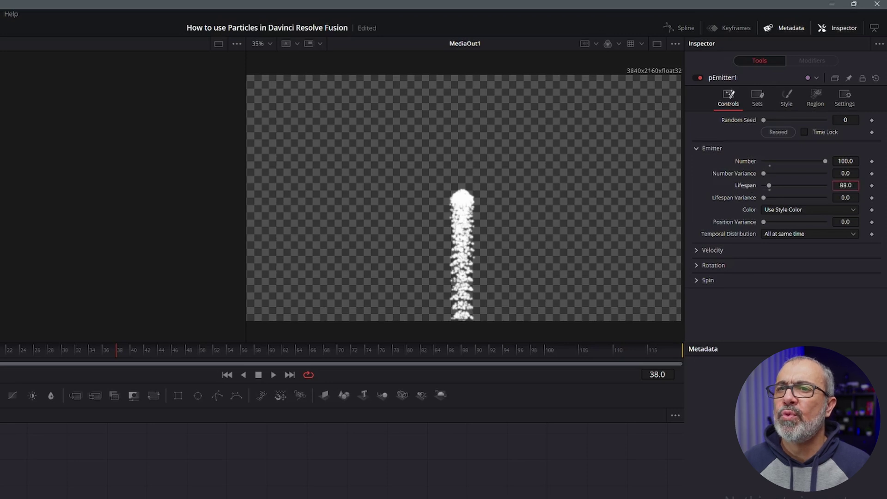
pyautogui.write('11')
pyautogui.press('Return')
pyautogui.write('22')
pyautogui.press('Return')
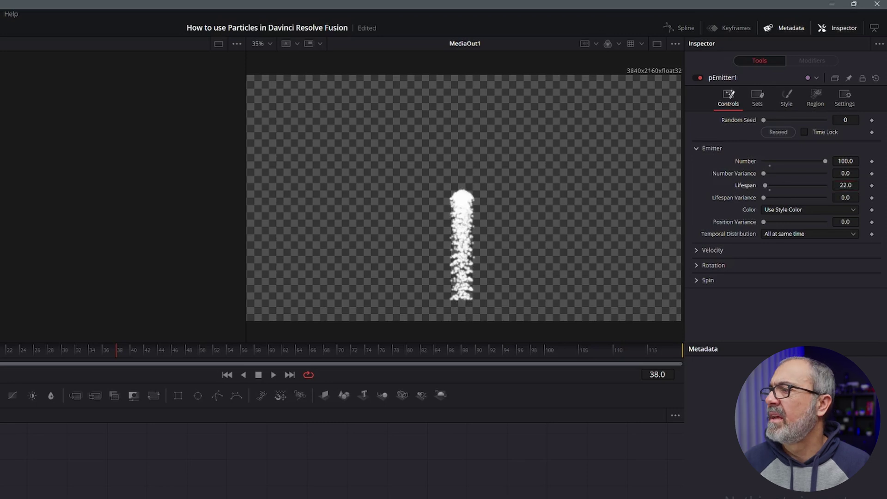
pyautogui.moveTo(10, 359); pyautogui.dragTo(458, 357)
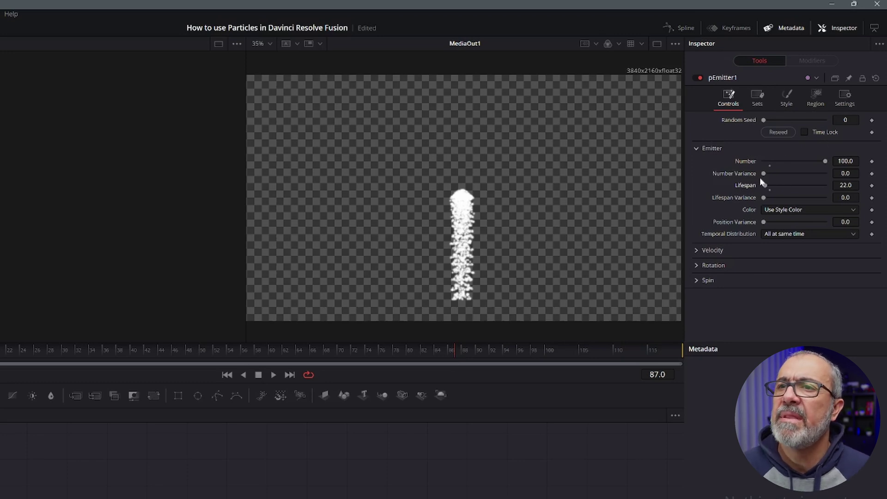
# Set the emitter's number variance to 78, lifespan variance to 20.5 and lifespan to 20, and preview the stream
pyautogui.moveTo(764, 174); pyautogui.dragTo(812, 174)
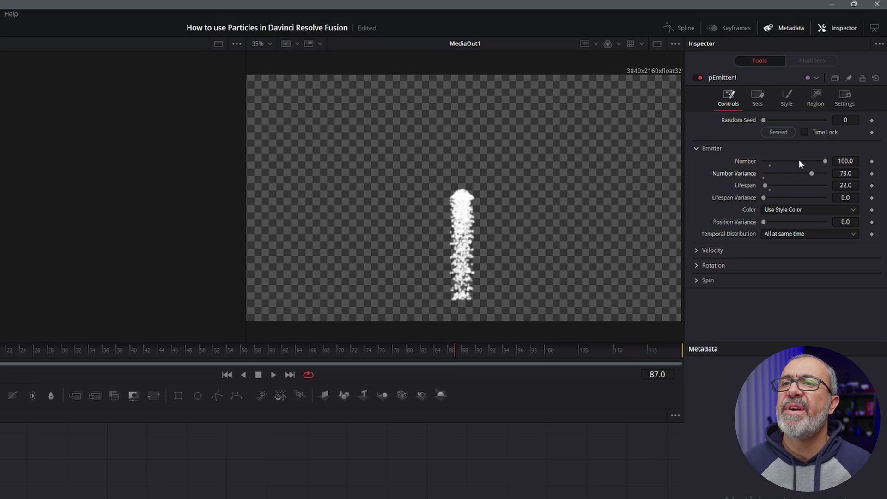
pyautogui.moveTo(764, 197); pyautogui.dragTo(776, 198)
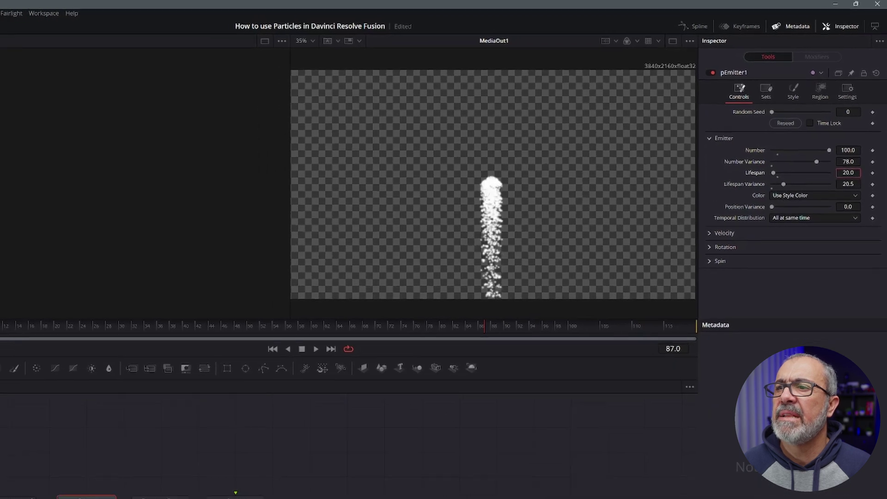
pyautogui.click(846, 185)
pyautogui.write('20')
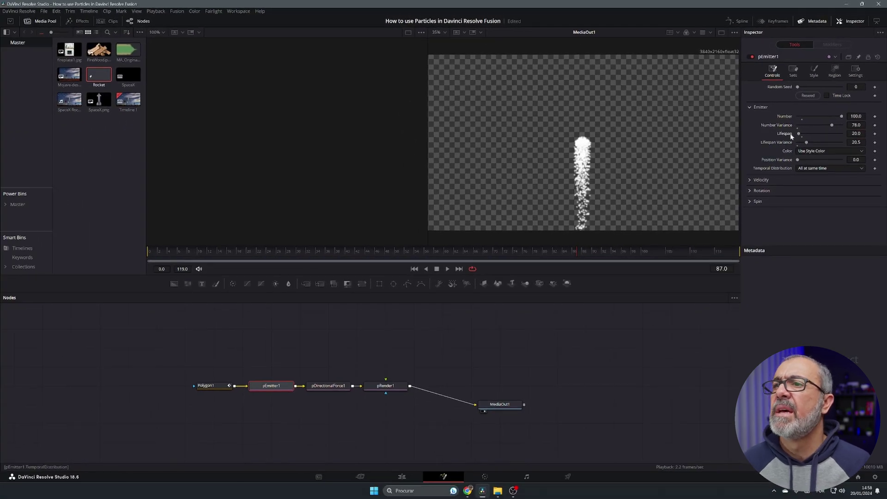
pyautogui.moveTo(288, 252); pyautogui.dragTo(672, 259)
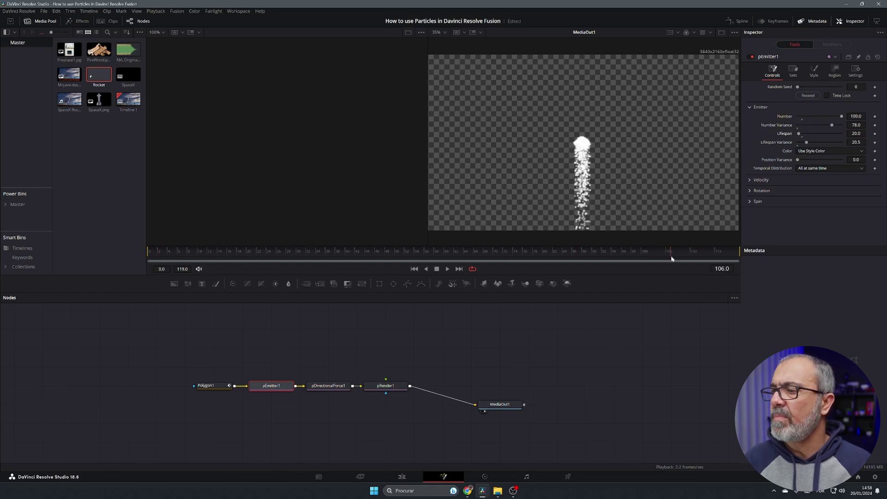
# Check the directional force's direction and set pEmitter1's velocity angle to -90 to match it
pyautogui.click(749, 181)
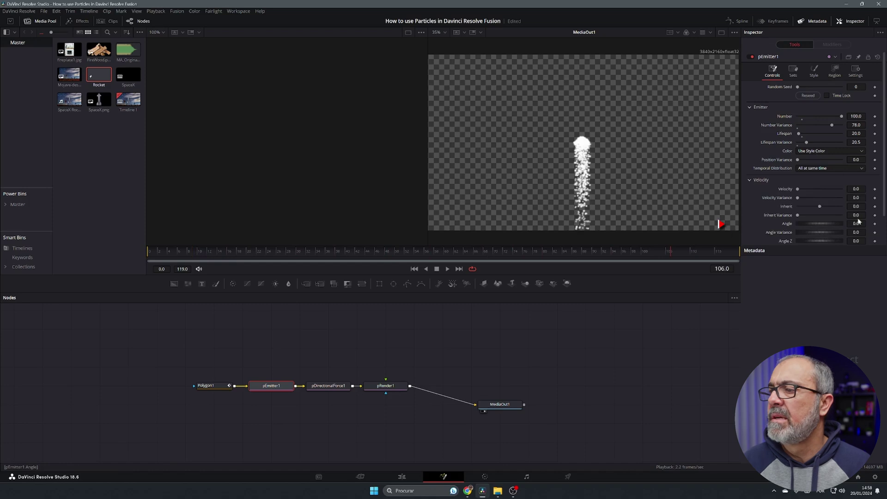
pyautogui.click(332, 386)
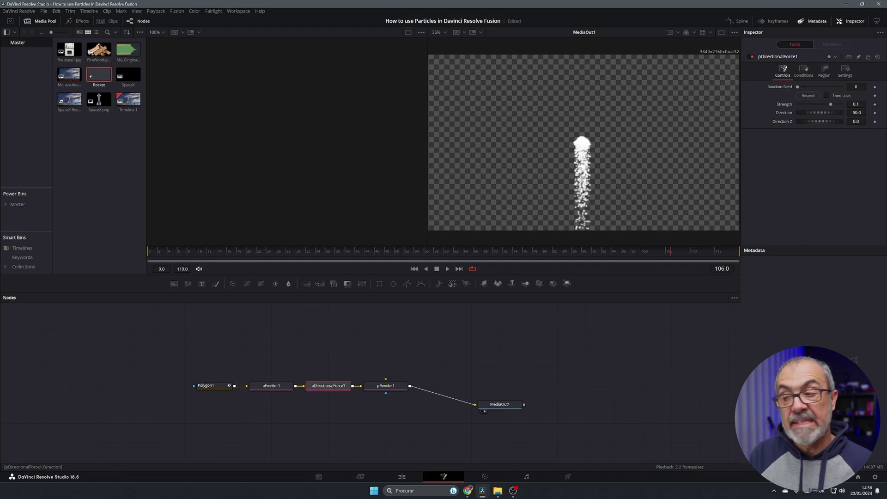
pyautogui.click(268, 386)
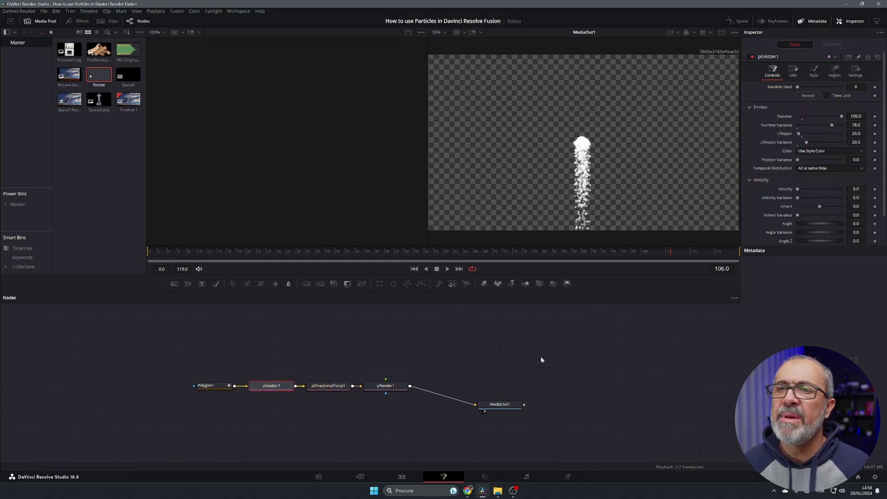
pyautogui.click(856, 189)
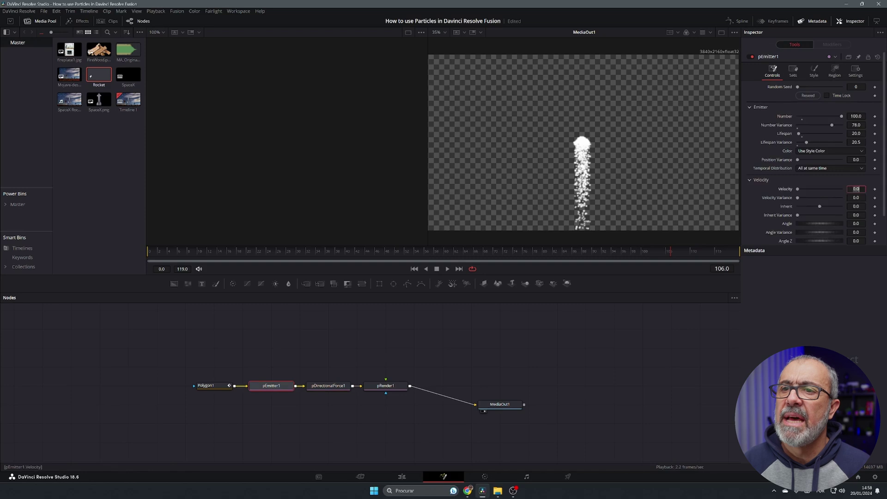
pyautogui.click(856, 224)
pyautogui.write('-90')
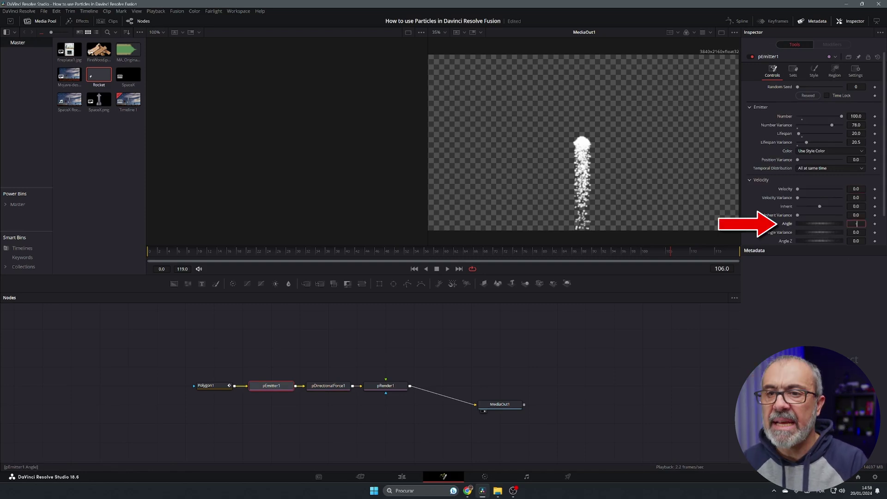
pyautogui.press('Tab')
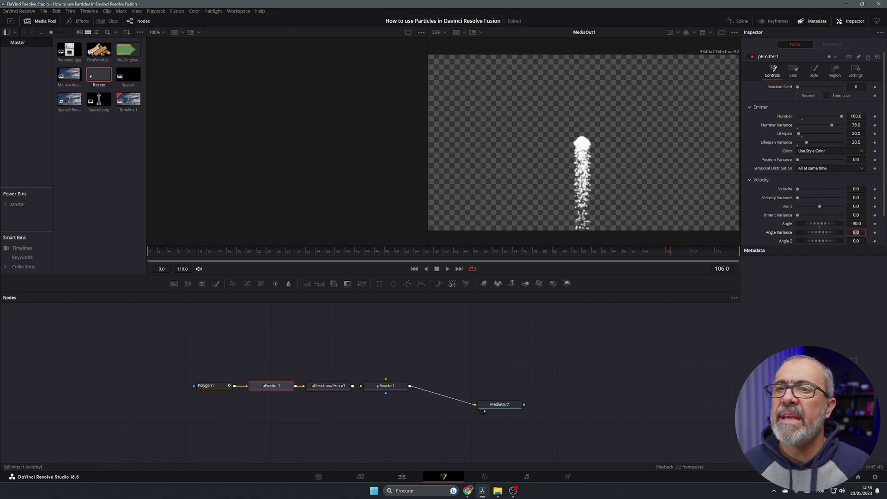
# Set the emitter's velocity to 0.008 and its velocity variance to about 0.071, and preview the motion
pyautogui.moveTo(856, 189); pyautogui.dragTo(859, 189)
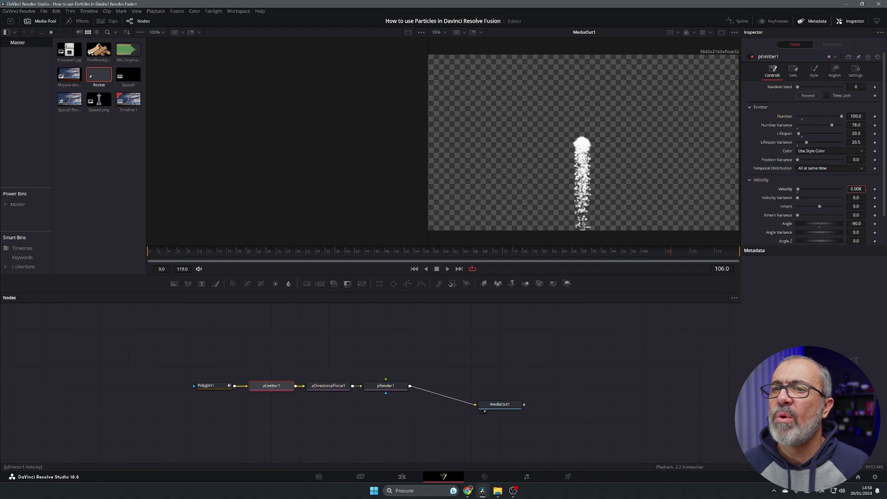
pyautogui.moveTo(798, 199)
pyautogui.mouseDown()
pyautogui.moveTo(811, 199)
pyautogui.moveTo(802, 200)
pyautogui.mouseUp()
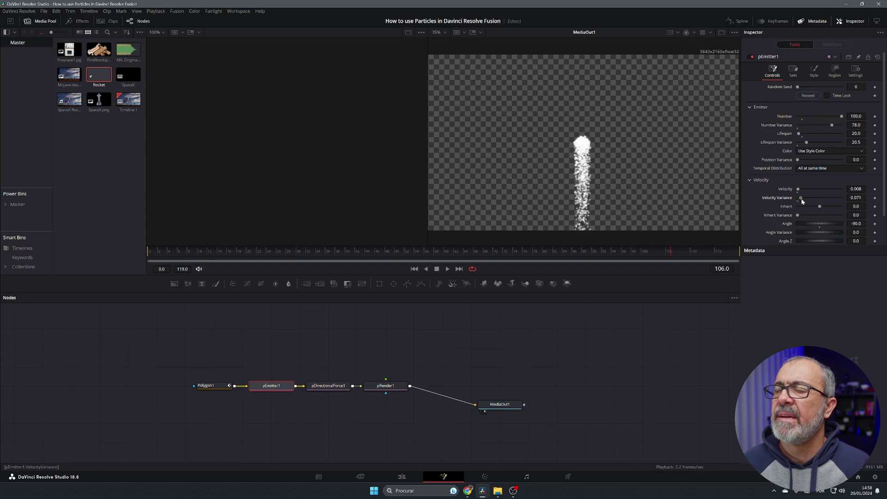
pyautogui.moveTo(671, 253); pyautogui.dragTo(497, 262)
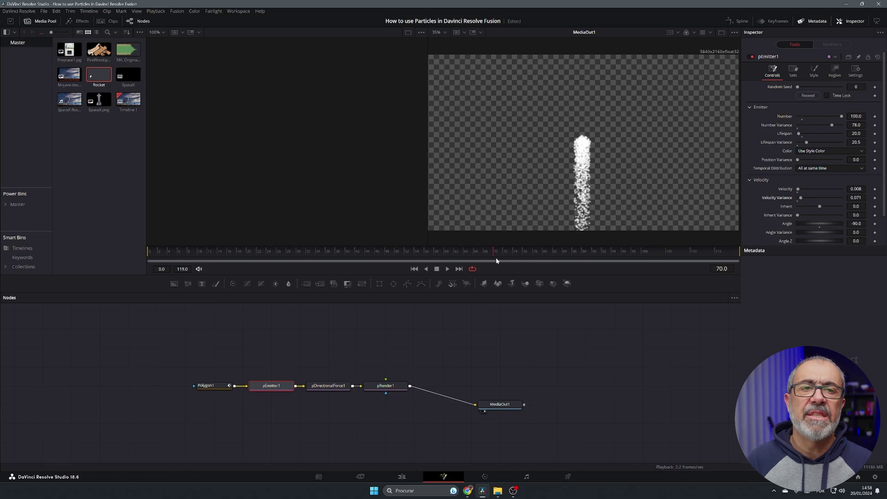
# Set the emitter's particle color to orange (#ff6a00)
pyautogui.click(814, 69)
pyautogui.click(753, 115)
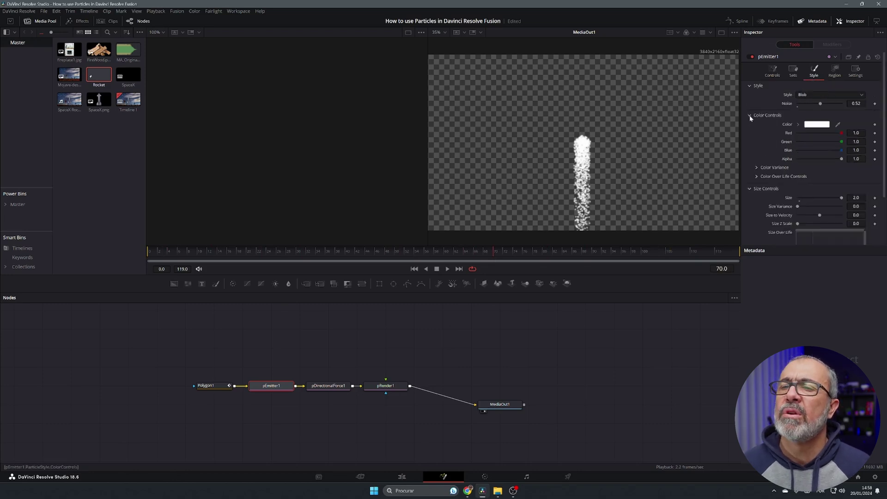
pyautogui.click(817, 124)
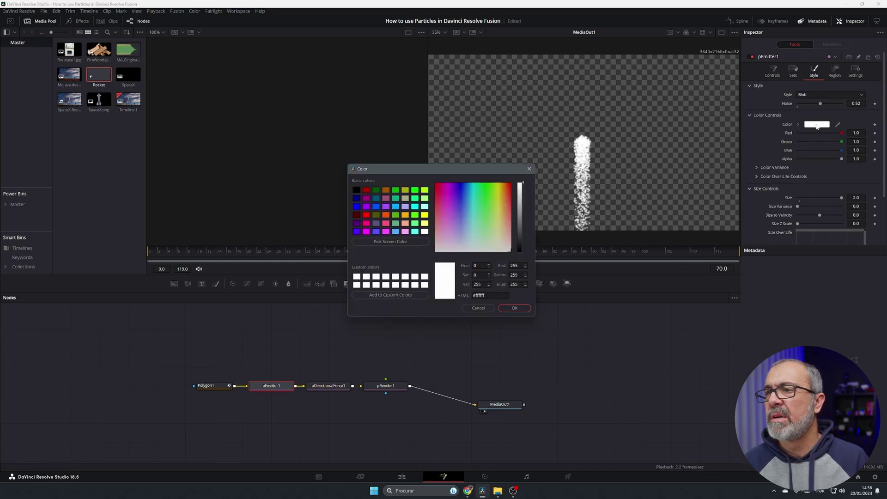
pyautogui.moveTo(502, 187); pyautogui.dragTo(507, 186)
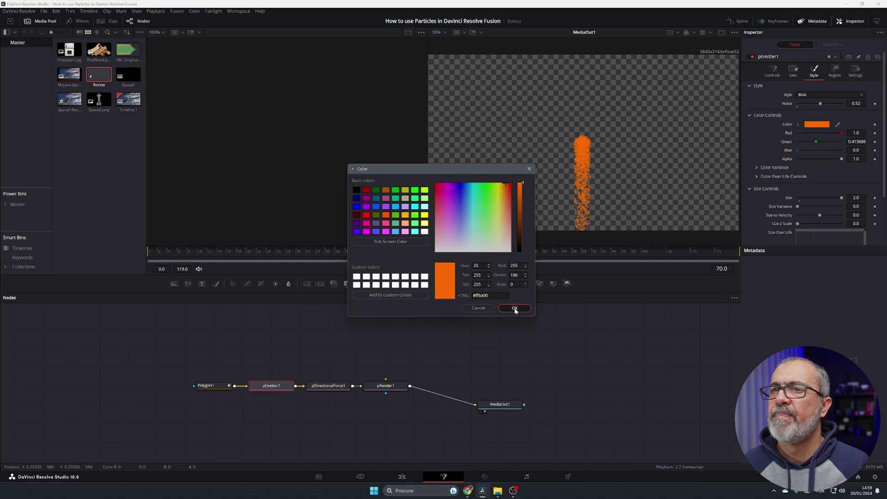
pyautogui.click(514, 308)
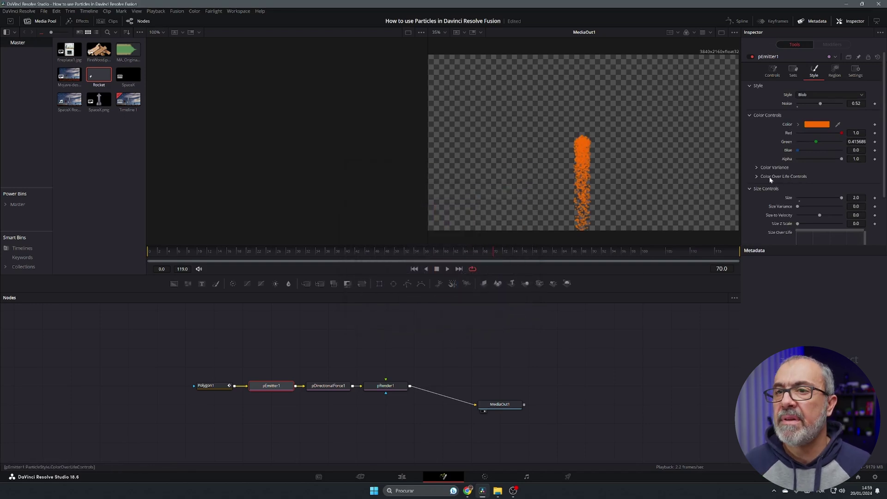
# Set the starting color of the Color Over Life gradient to the same orange by sampling the particle color swatch
pyautogui.click(756, 180)
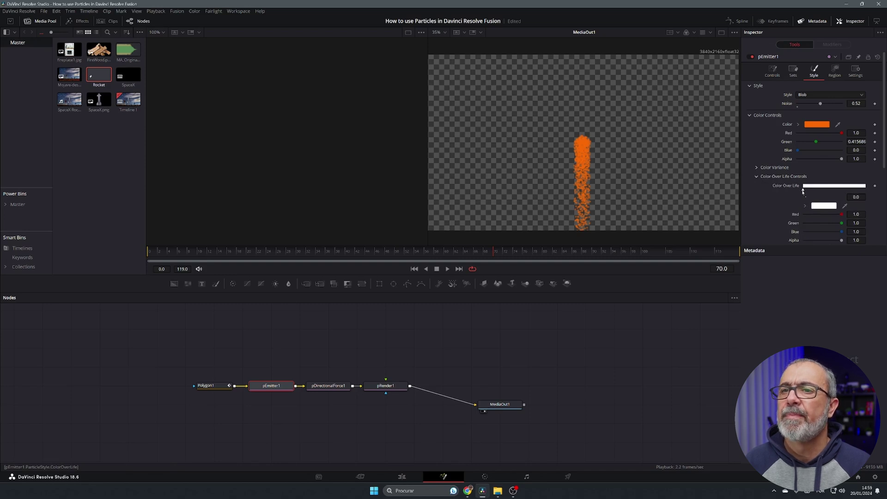
pyautogui.click(819, 205)
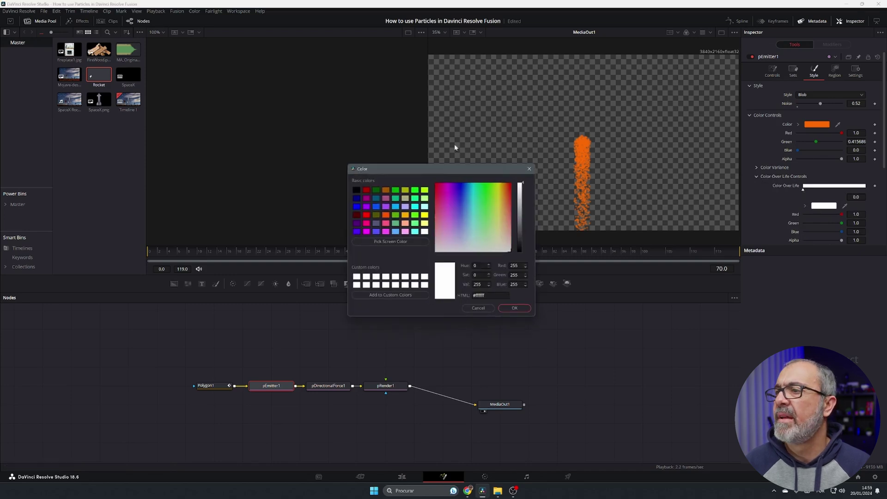
pyautogui.click(402, 244)
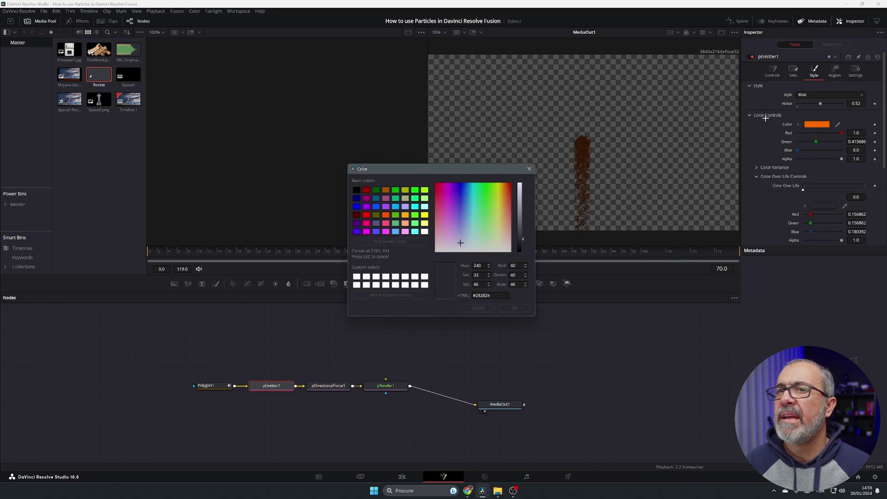
pyautogui.click(818, 125)
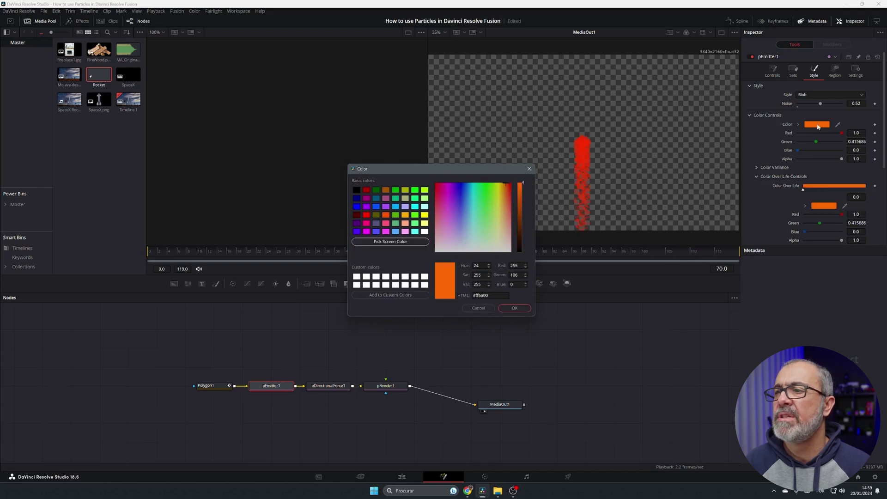
pyautogui.click(514, 308)
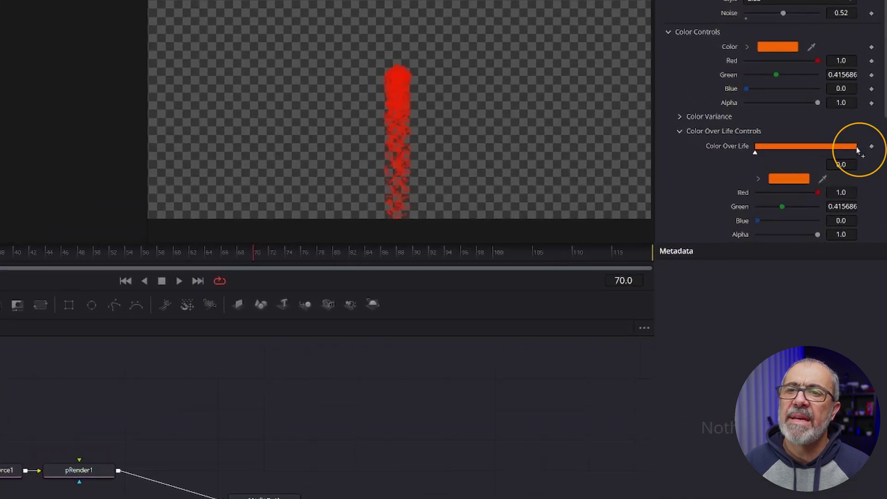
# Add a stop at the end of the Color Over Life gradient and darken it to brown (#3b1800)
pyautogui.click(857, 151)
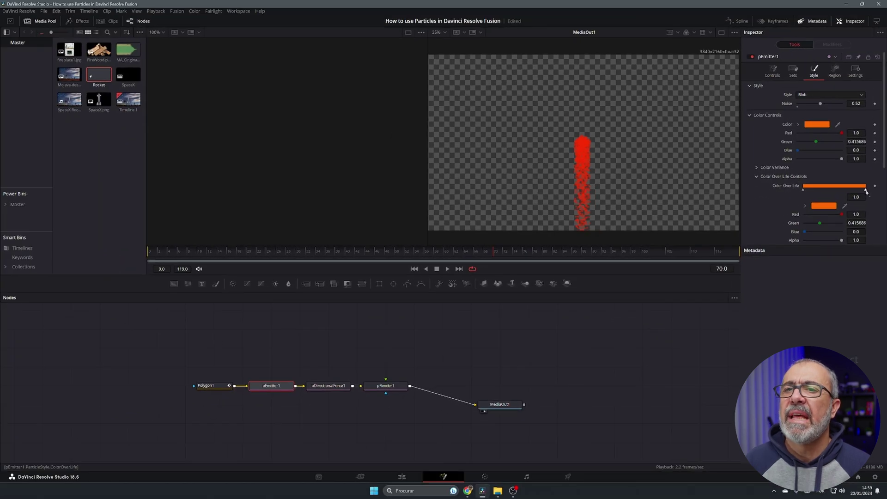
pyautogui.click(824, 206)
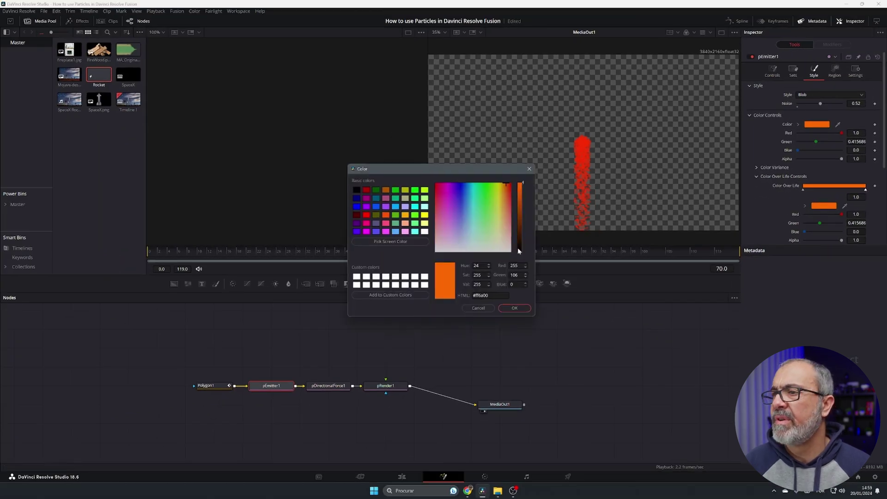
pyautogui.moveTo(519, 221); pyautogui.dragTo(522, 235)
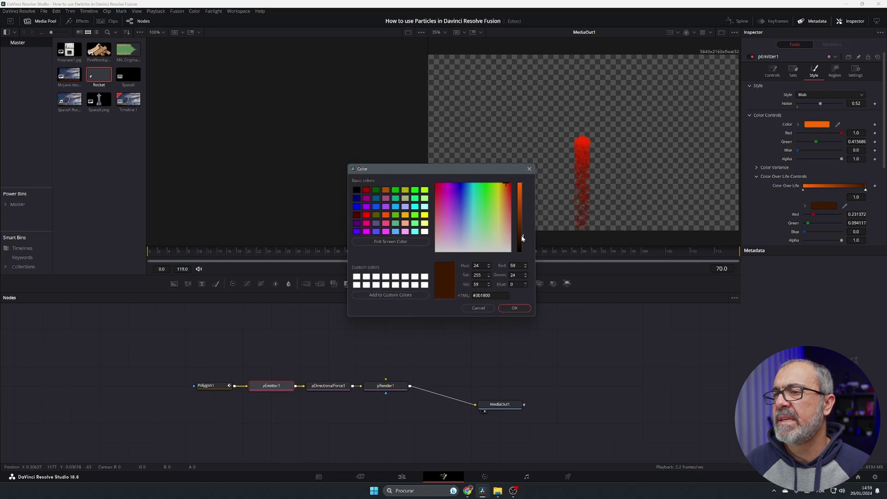
pyautogui.click(515, 309)
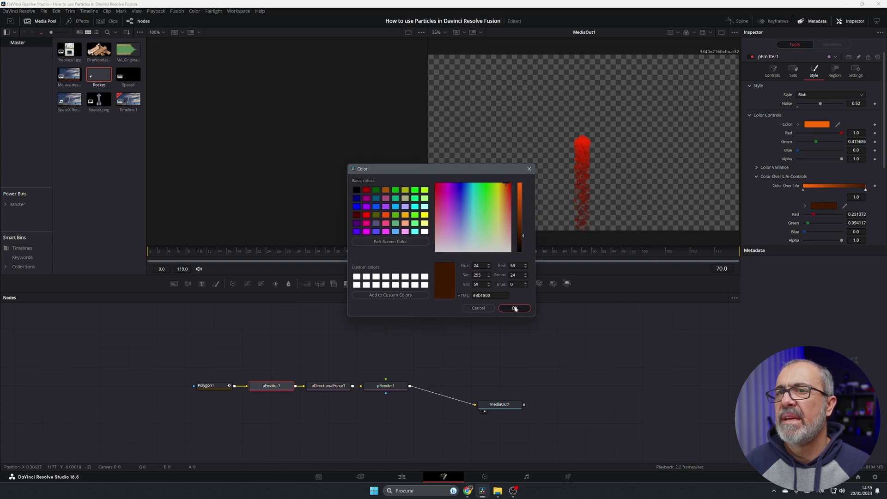
# Add a stop at about 0.475 on the Color Over Life gradient and make it pure red (#ff0000)
pyautogui.click(833, 187)
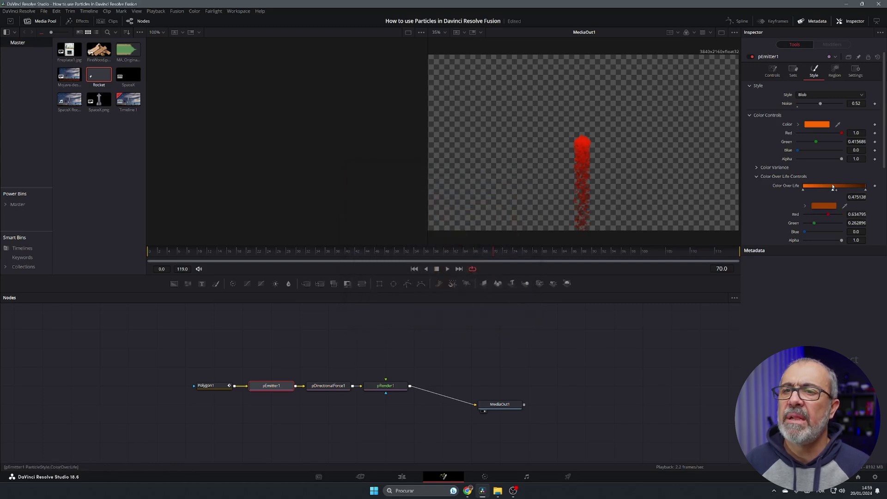
pyautogui.click(827, 206)
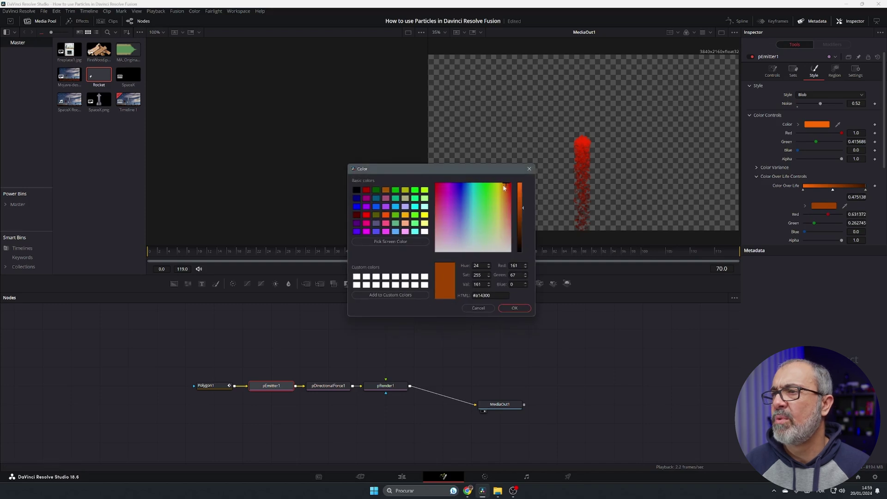
pyautogui.moveTo(509, 185); pyautogui.dragTo(525, 183)
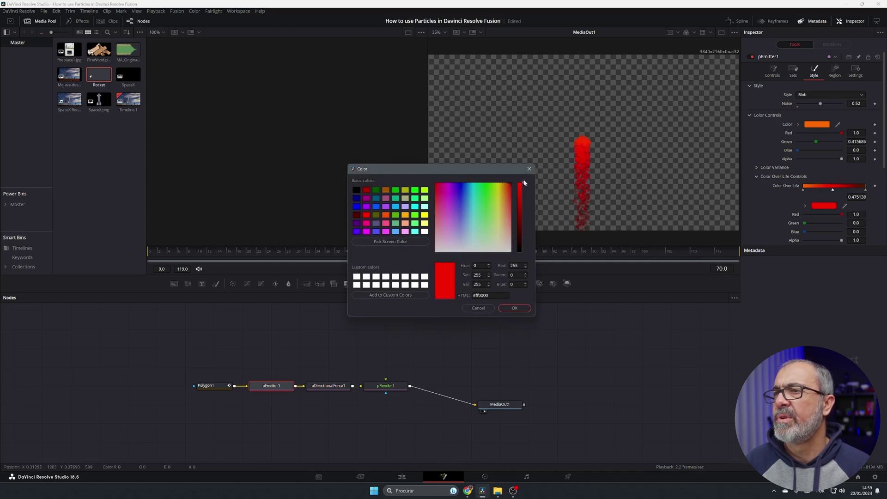
pyautogui.click(514, 308)
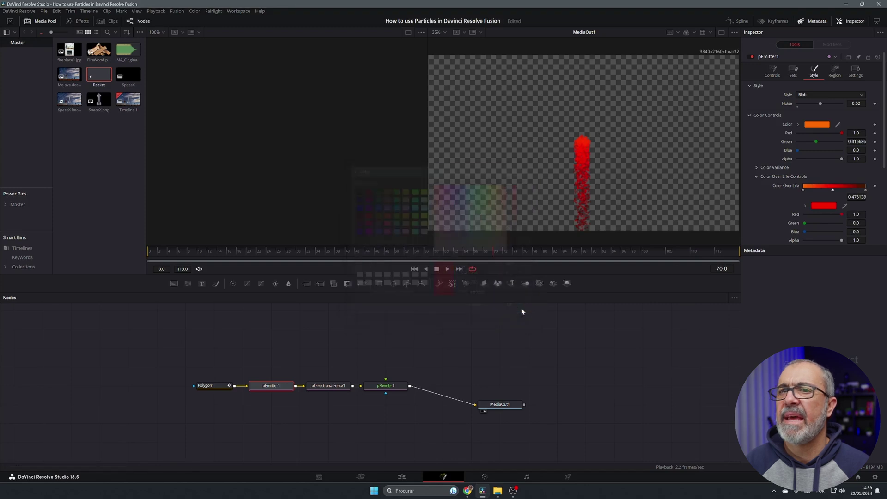
# Change the starting color of the Color Over Life gradient to yellow (#ffcc00), preview the flame across the frames, and save the project
pyautogui.click(803, 190)
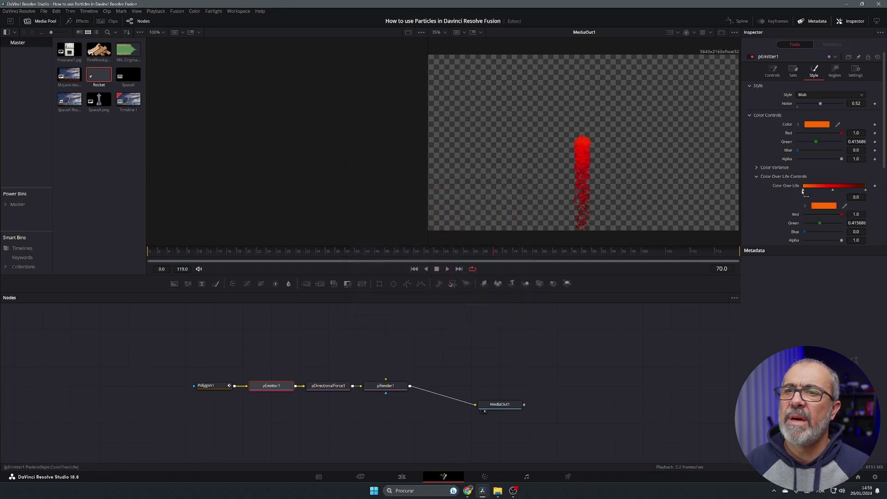
pyautogui.click(818, 207)
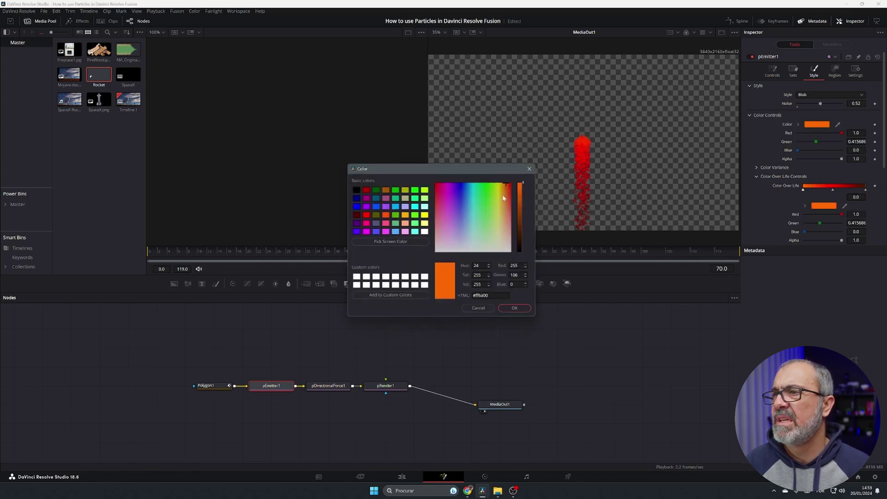
pyautogui.moveTo(505, 185); pyautogui.dragTo(501, 185)
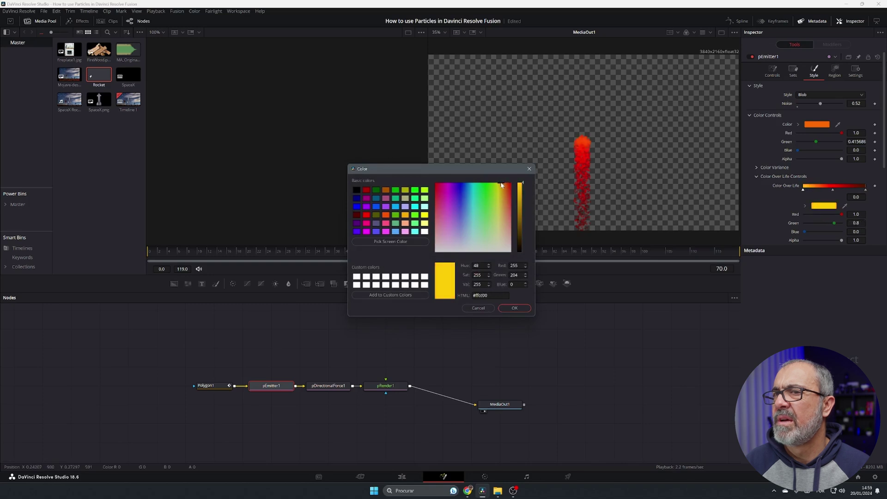
pyautogui.click(514, 308)
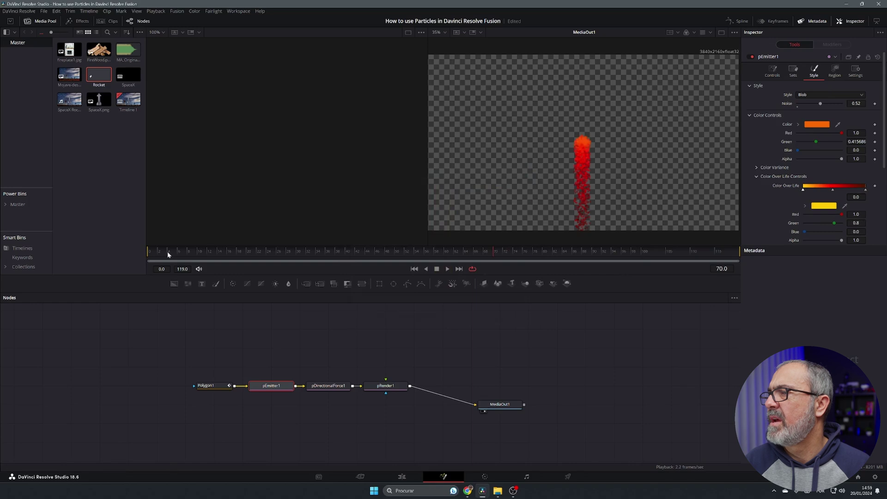
pyautogui.moveTo(150, 255); pyautogui.dragTo(600, 265)
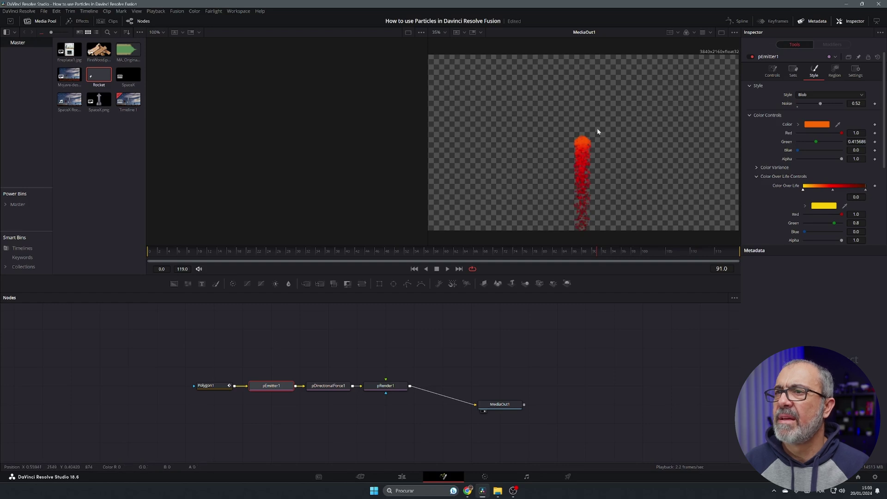
pyautogui.hotkey('ctrl', 's')
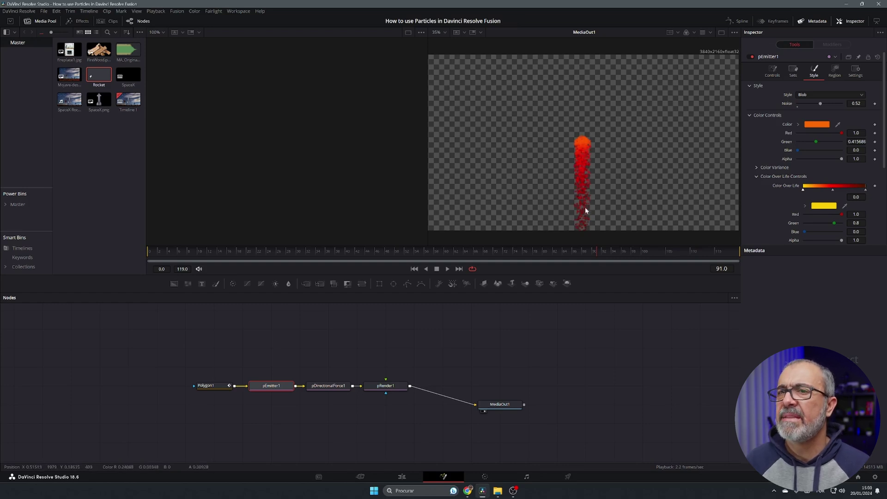
# Shift the last Color Over Life stop to about 0.97, set the Size Variance to about 0.154, and preview the flame
pyautogui.moveTo(866, 191); pyautogui.dragTo(864, 192)
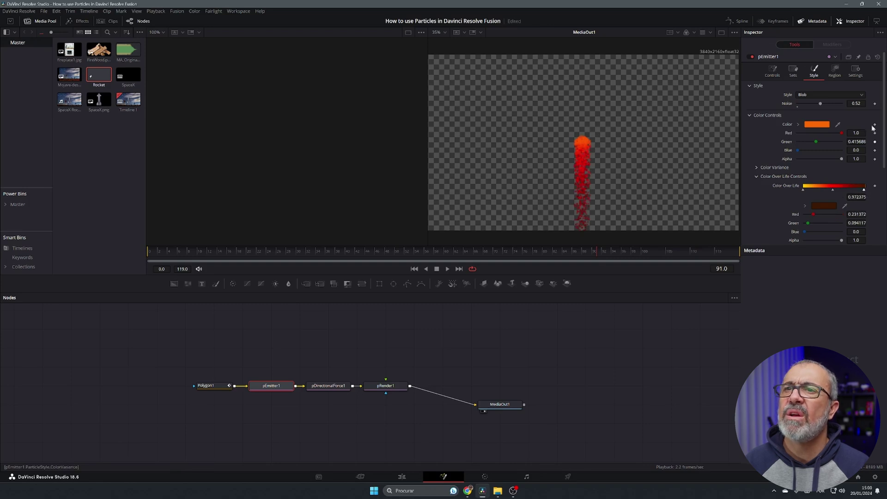
pyautogui.click(758, 176)
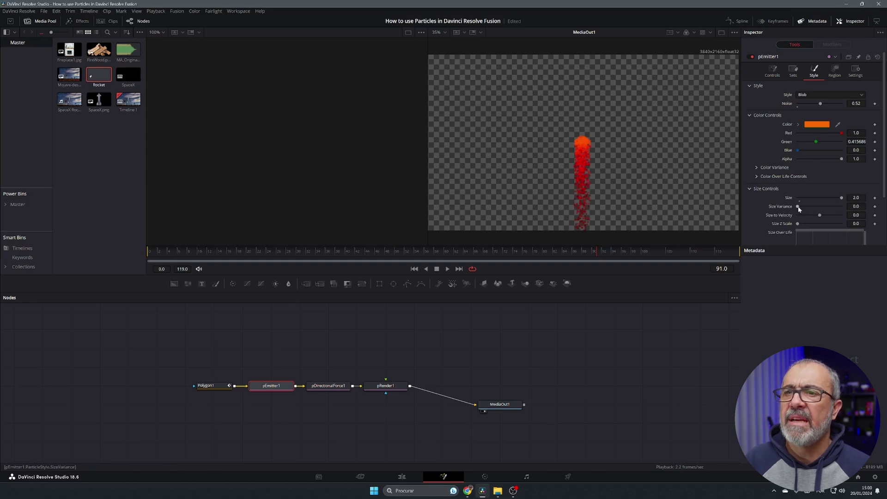
pyautogui.moveTo(798, 208); pyautogui.dragTo(802, 208)
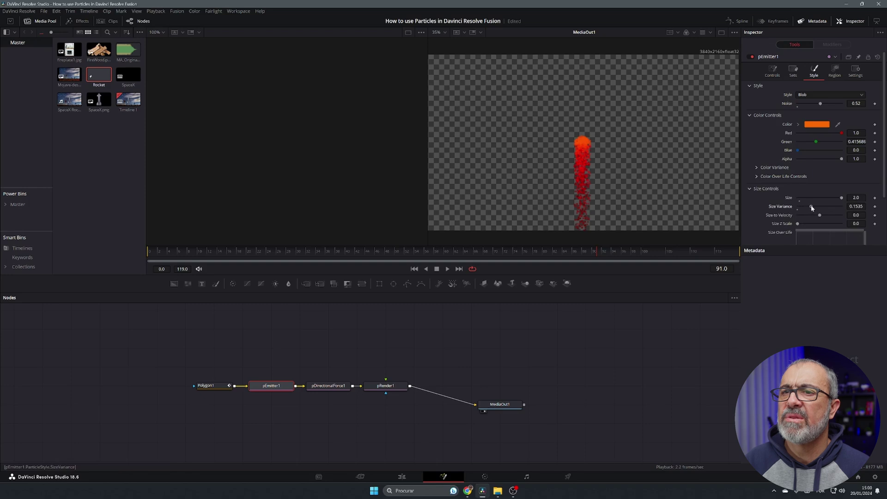
pyautogui.moveTo(150, 253); pyautogui.dragTo(495, 252)
# Set the particle fade-in to about 0.094 and the fade-out to about 0.711
pyautogui.scroll(-2, 804, 176)
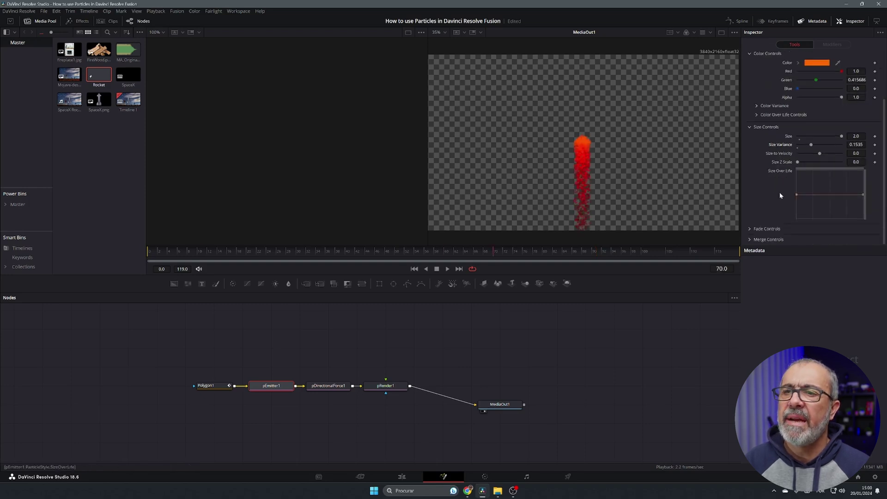
pyautogui.click(750, 229)
pyautogui.scroll(-1, 776, 224)
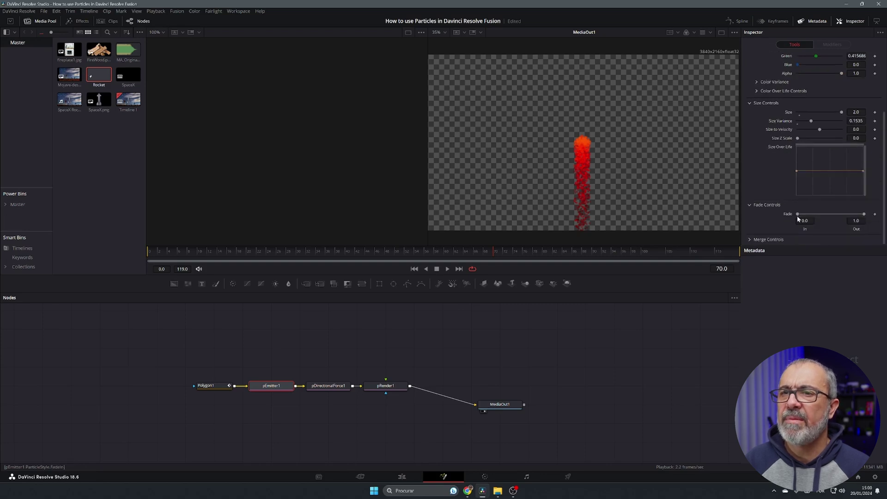
pyautogui.moveTo(800, 216); pyautogui.dragTo(804, 216)
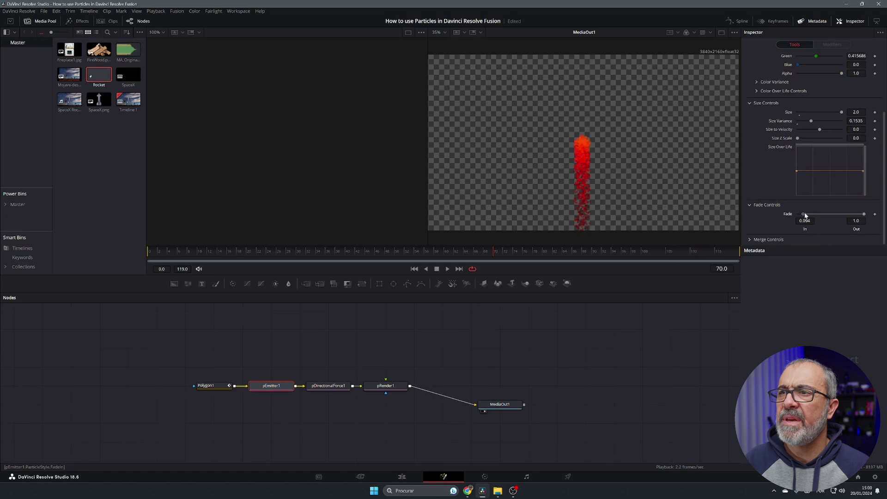
pyautogui.moveTo(863, 219); pyautogui.dragTo(848, 217)
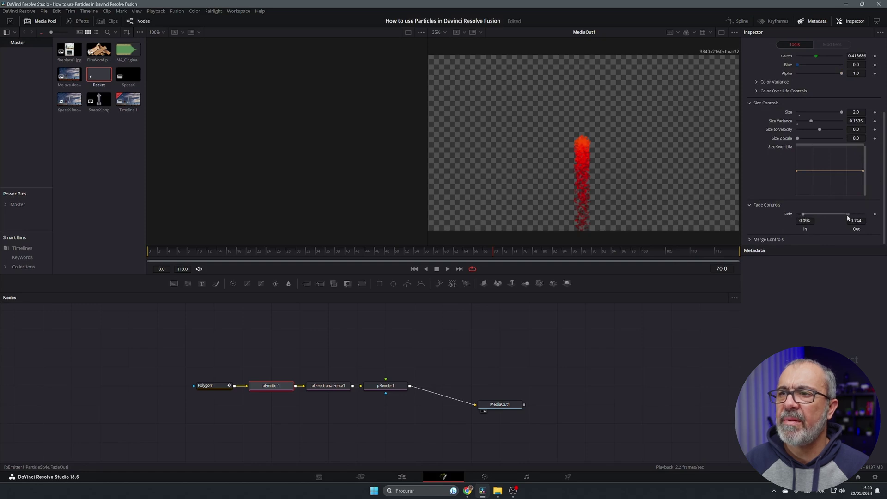
# Raise the particles' Burn-In in the merge settings to about 0.331
pyautogui.click(753, 239)
pyautogui.scroll(-1, 753, 229)
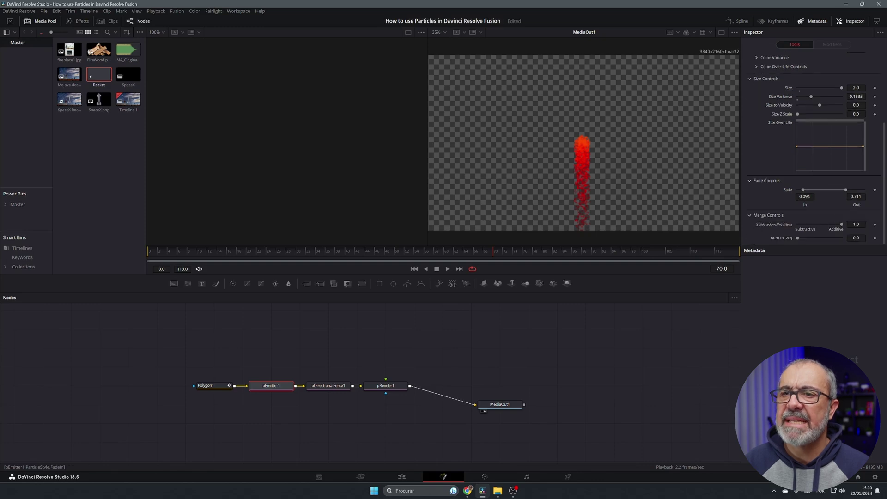
pyautogui.moveTo(798, 239); pyautogui.dragTo(811, 234)
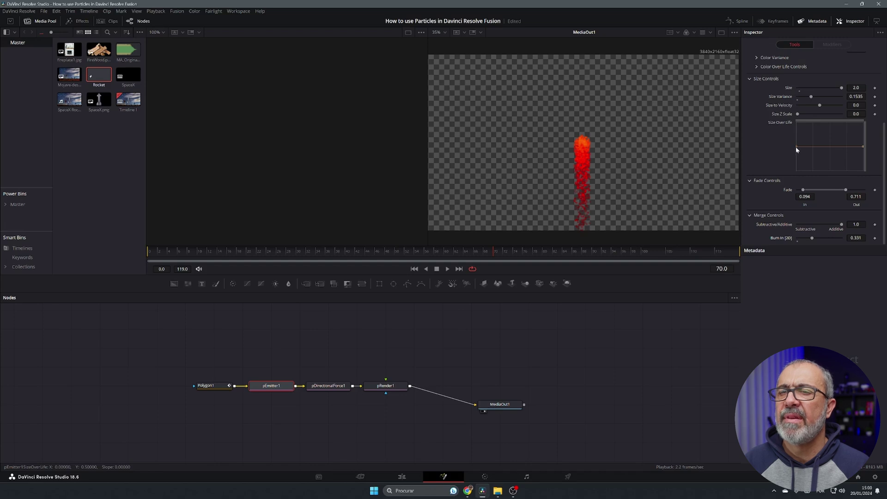
# Shape the Size Over Life curve with raised start and end and a dip in the middle, and preview the flame
pyautogui.moveTo(797, 147); pyautogui.dragTo(799, 133)
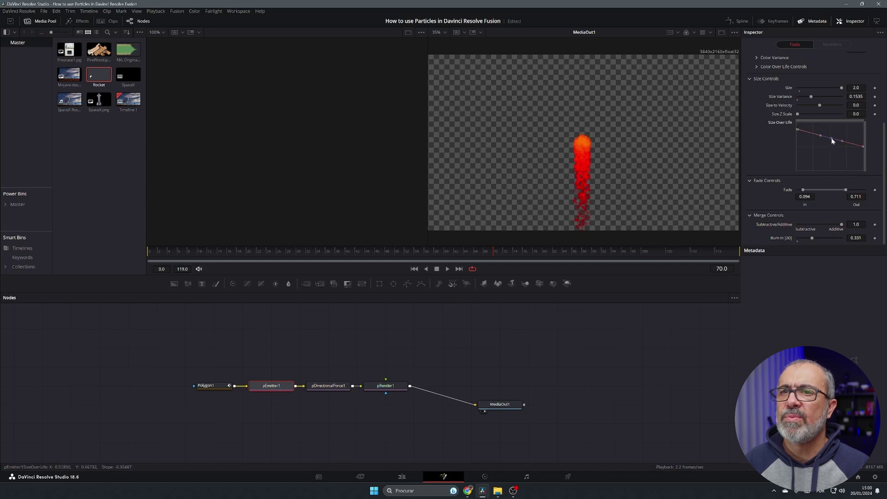
pyautogui.moveTo(832, 140)
pyautogui.mouseDown()
pyautogui.moveTo(862, 131)
pyautogui.moveTo(841, 137)
pyautogui.mouseUp()
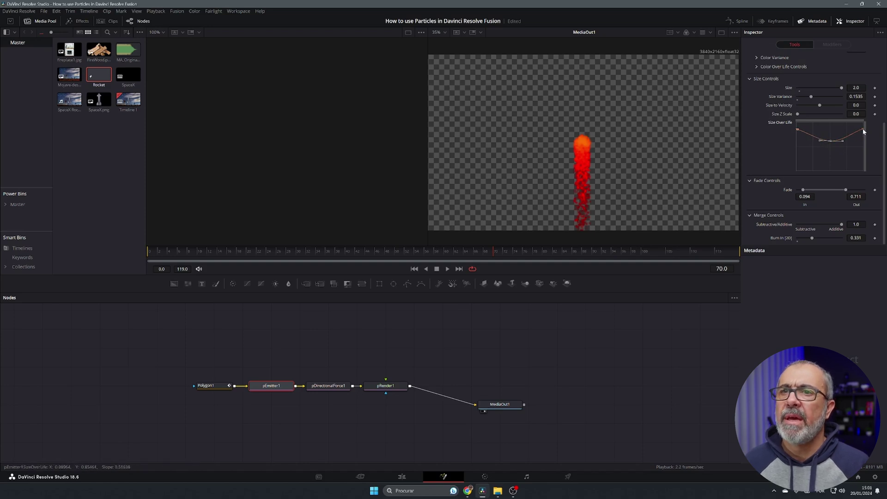
pyautogui.moveTo(864, 131); pyautogui.dragTo(856, 132)
pyautogui.moveTo(155, 253); pyautogui.dragTo(572, 265)
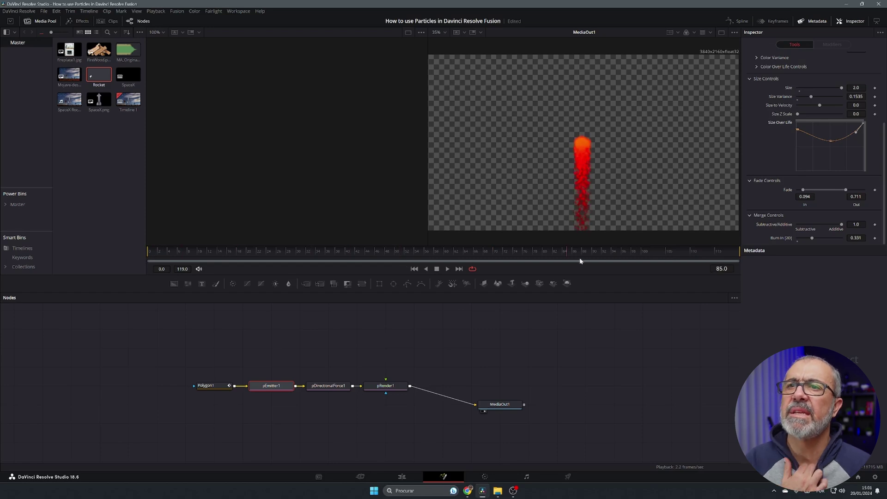
# Set the emitter's particle size to 2.5
pyautogui.scroll(4, 788, 149)
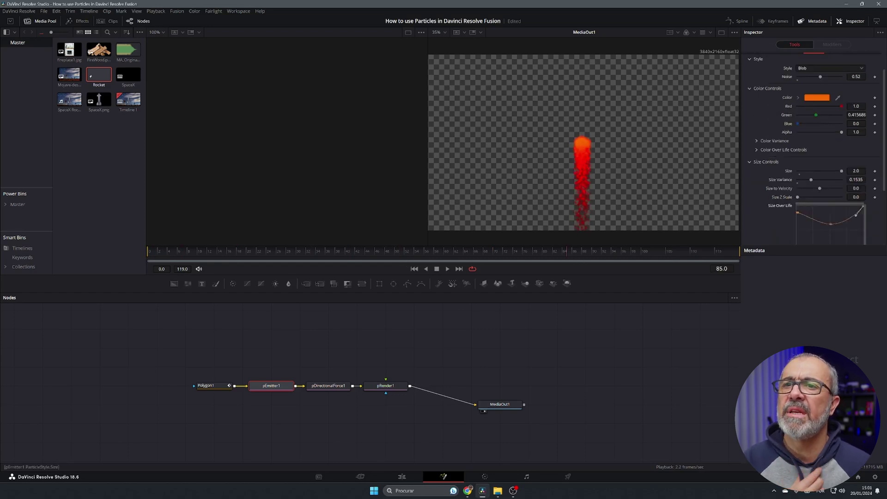
pyautogui.click(856, 171)
pyautogui.write('2.5')
pyautogui.press('Tab')
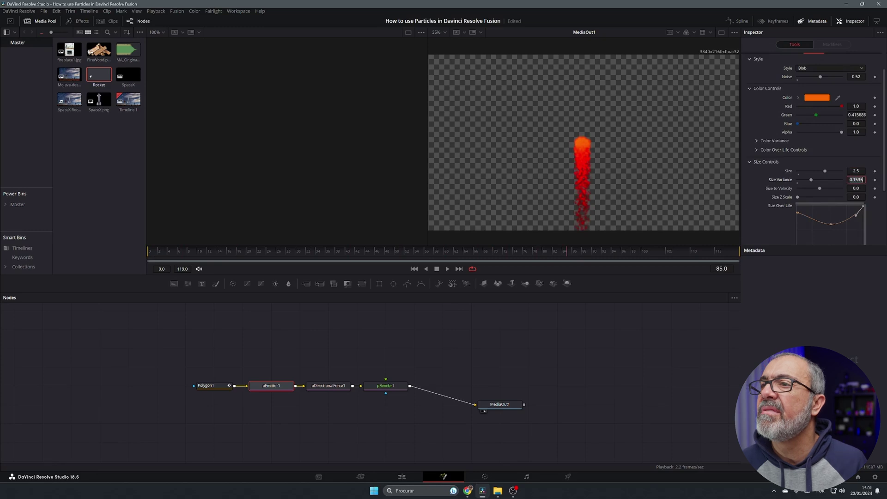
# Scale the Polygon1 mask to 1.26 with a Z rotation of about -0.885, and set its center Y to 0.654
pyautogui.scroll(2, 842, 118)
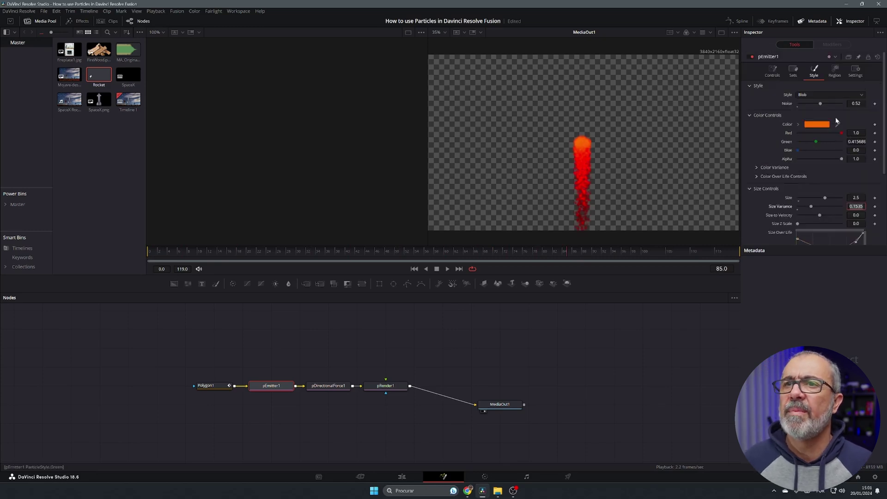
pyautogui.click(828, 73)
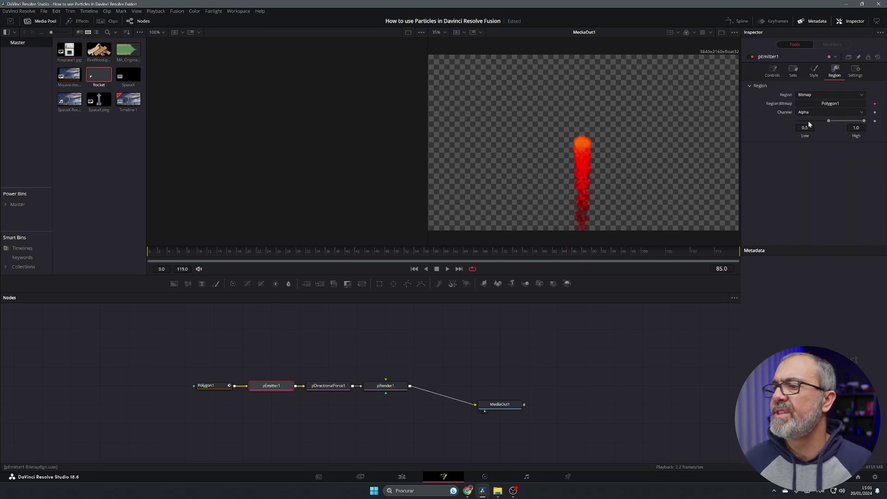
pyautogui.click(211, 388)
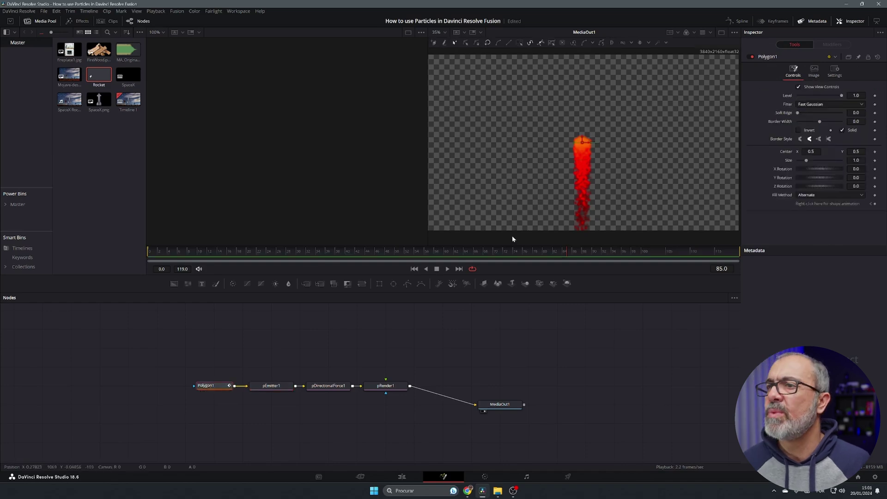
pyautogui.scroll(2, 602, 147)
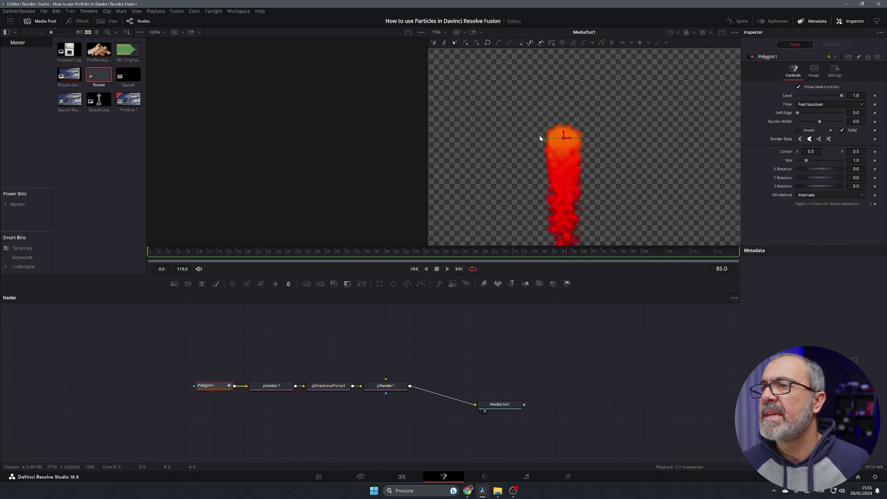
pyautogui.moveTo(548, 137); pyautogui.dragTo(540, 137)
pyautogui.scroll(-3, 539, 137)
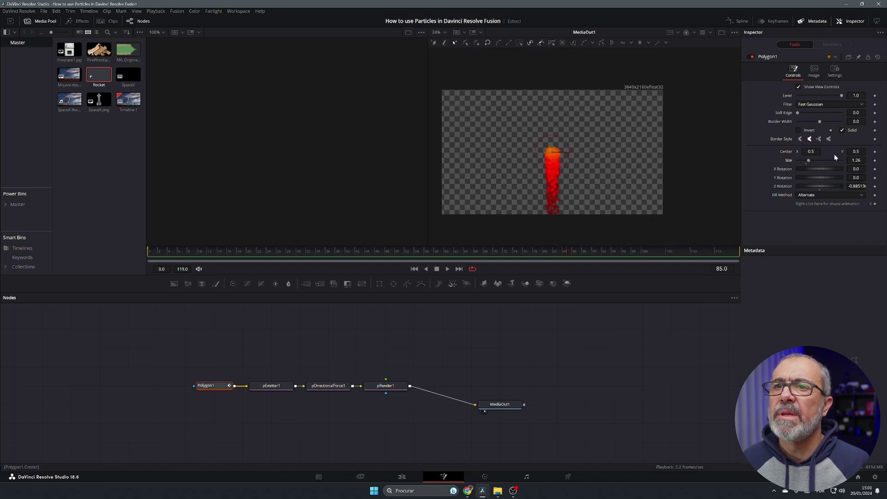
pyautogui.moveTo(856, 151); pyautogui.dragTo(886, 151)
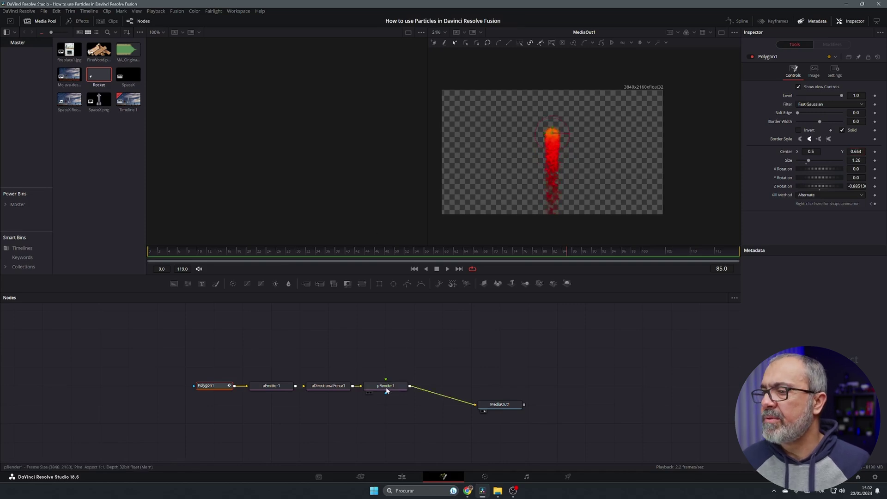
# Add a second Polygon mask below the pRender1 node and draw a closed outline around the flame, tapering to a tip below the frame
pyautogui.moveTo(407, 285); pyautogui.dragTo(388, 408)
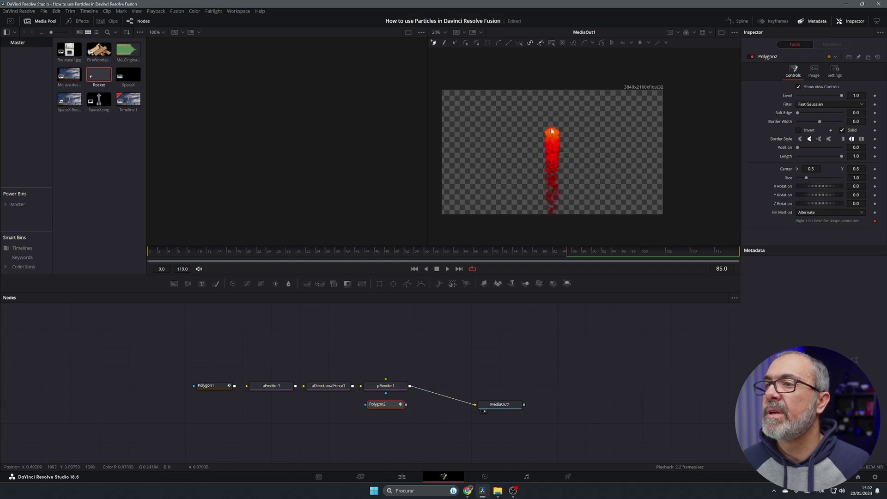
pyautogui.scroll(5, 552, 131)
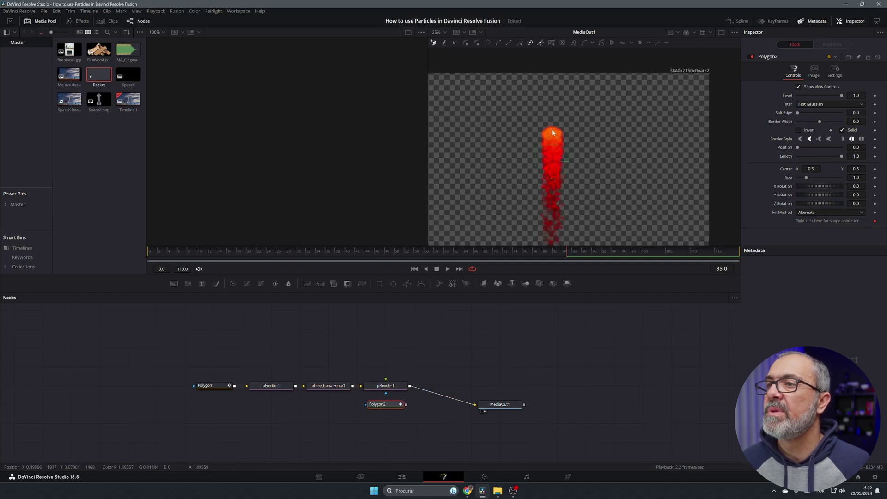
pyautogui.click(527, 135)
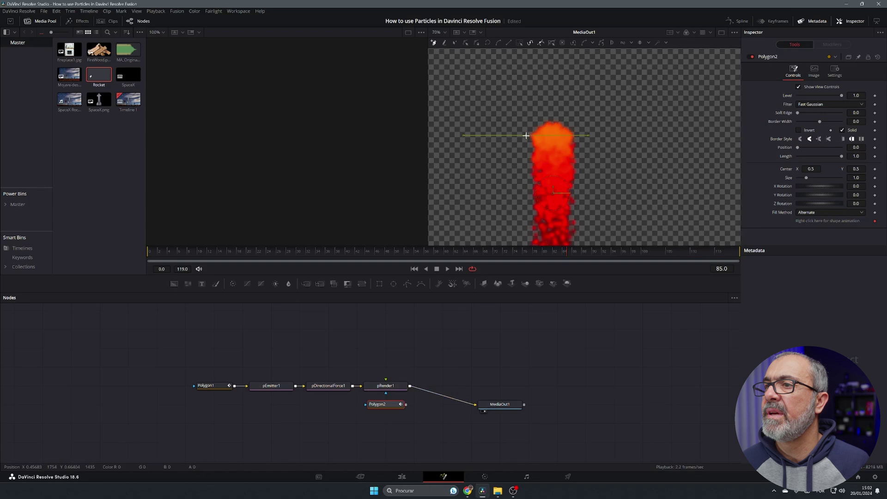
pyautogui.click(554, 118)
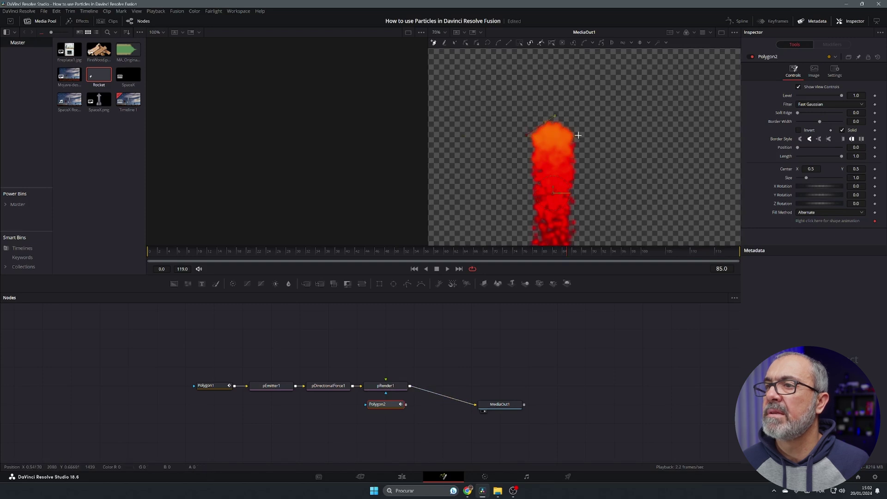
pyautogui.scroll(-2, 577, 141)
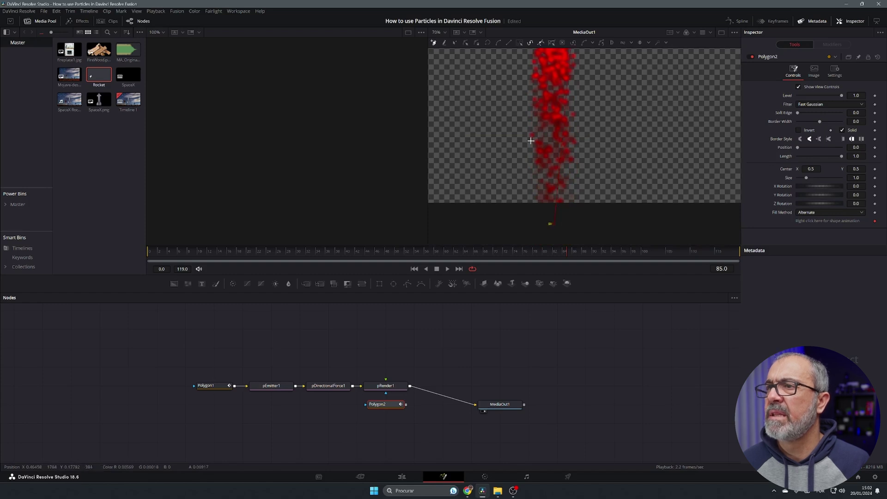
pyautogui.scroll(2, 531, 143)
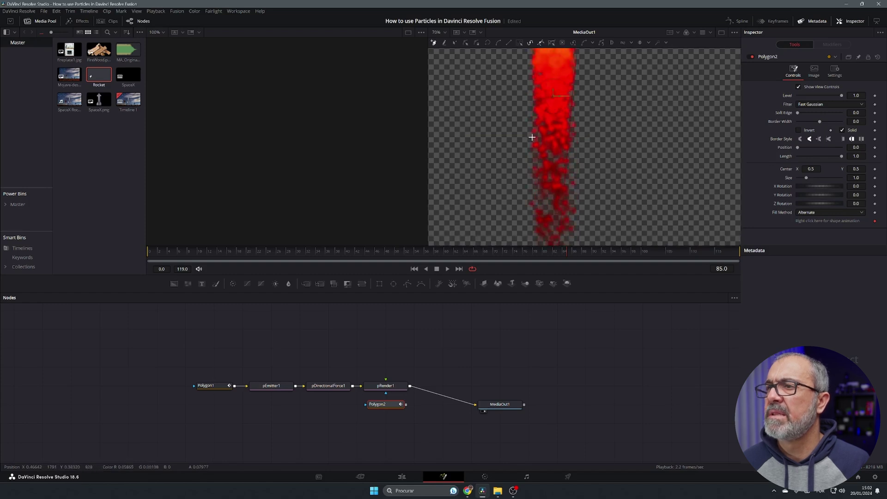
pyautogui.click(524, 95)
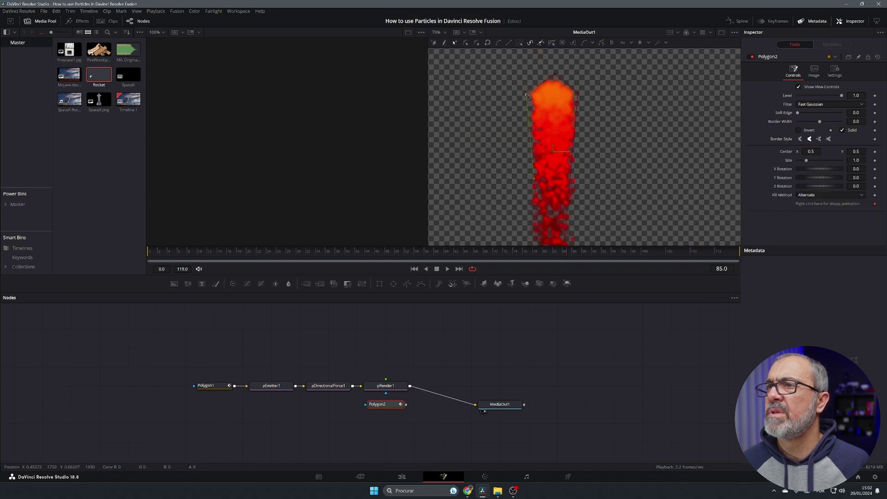
# Refine the Polygon2 outline by curving its top around the flame head and adjusting the side points and bottom tip
pyautogui.click(553, 74)
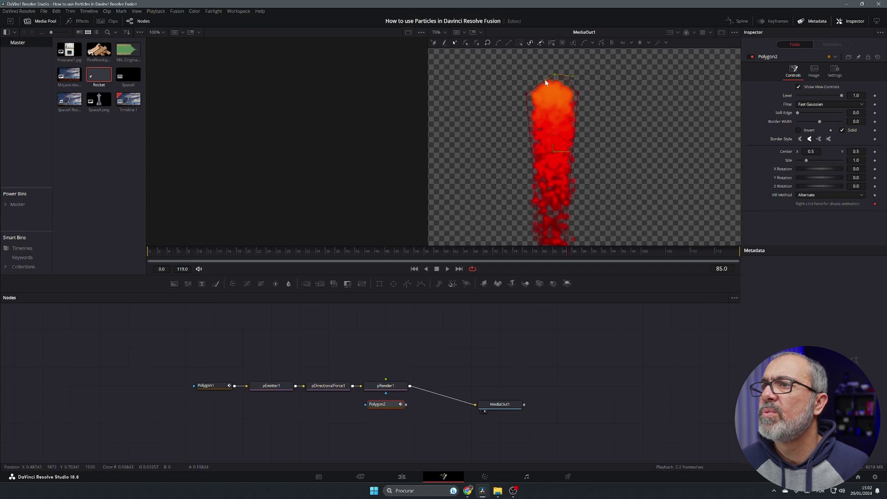
pyautogui.moveTo(529, 80); pyautogui.dragTo(527, 96)
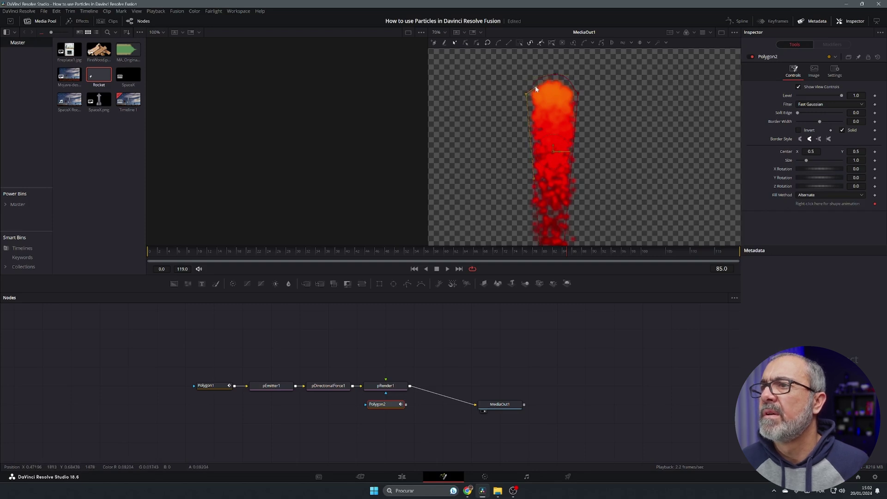
pyautogui.click(578, 93)
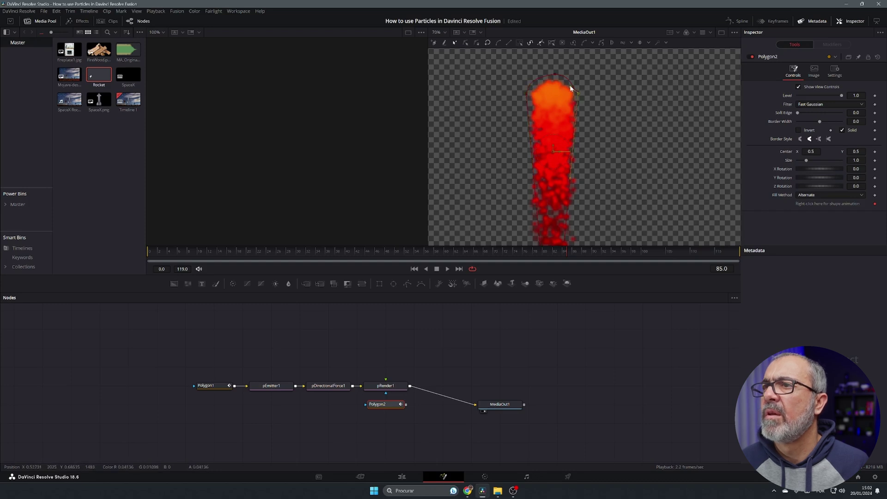
pyautogui.click(571, 180)
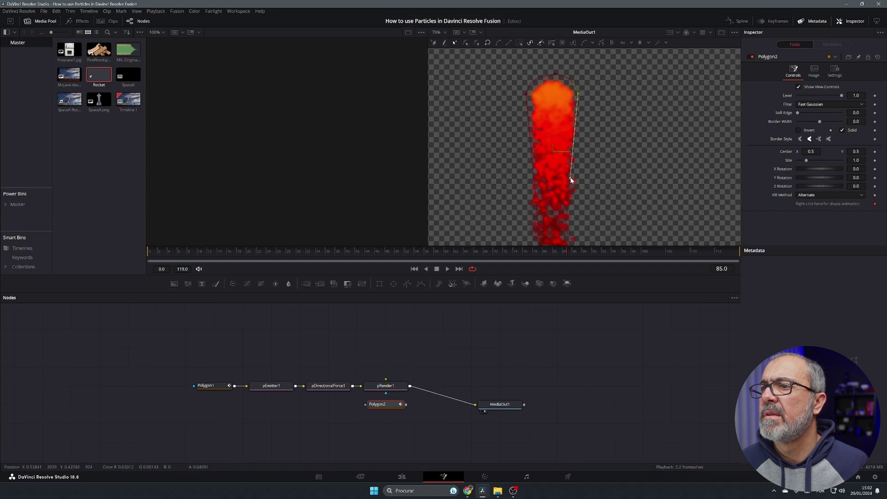
pyautogui.moveTo(571, 180); pyautogui.dragTo(575, 180)
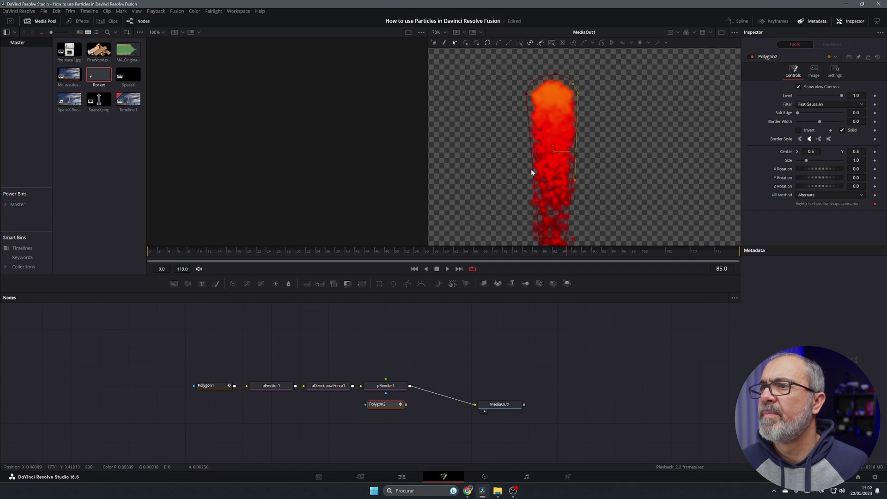
pyautogui.click(528, 95)
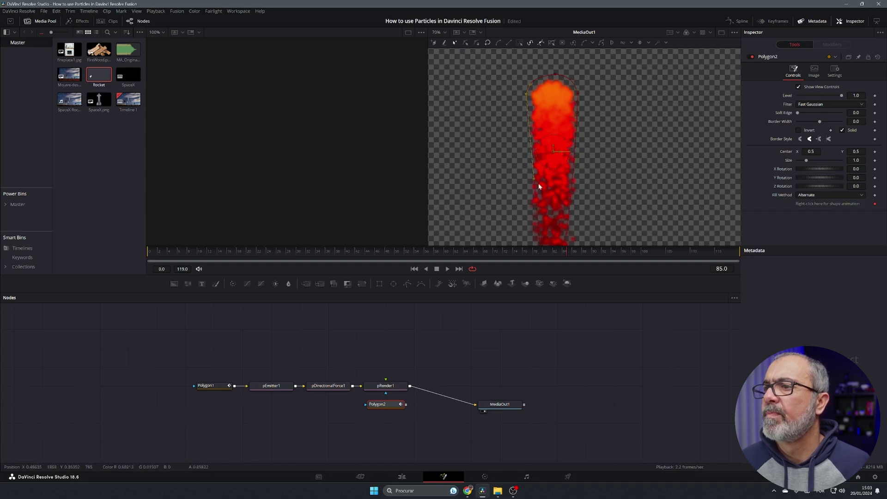
pyautogui.scroll(-4, 550, 174)
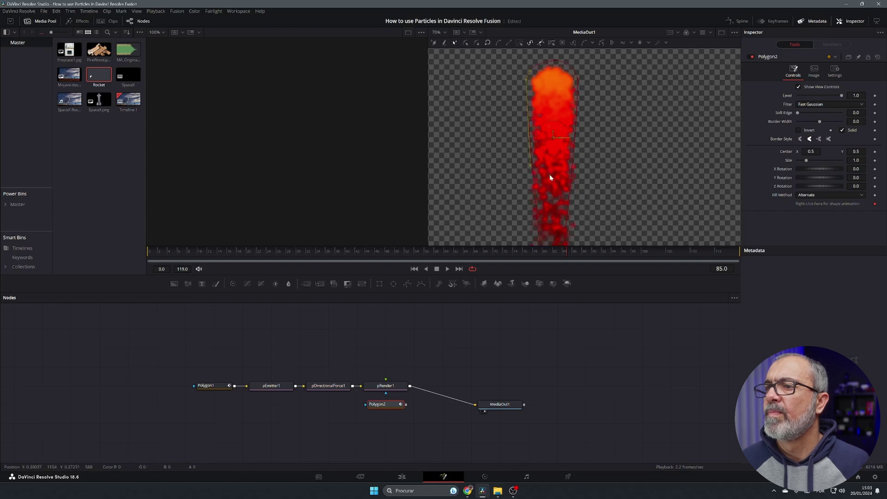
pyautogui.scroll(-5, 557, 168)
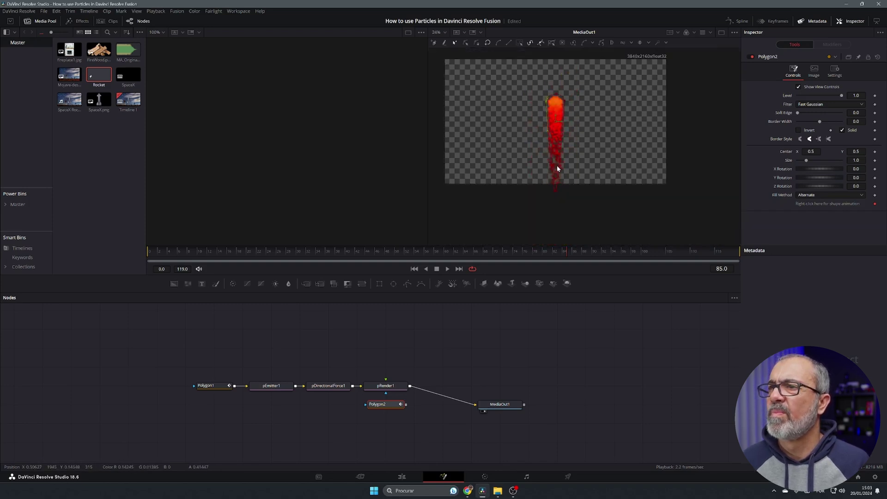
pyautogui.moveTo(555, 170); pyautogui.dragTo(555, 191)
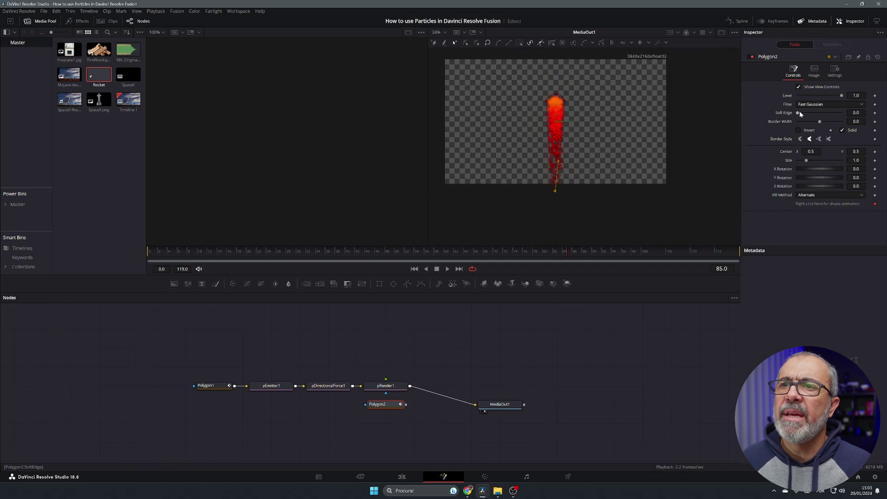
# Set Polygon2's Soft Edge to about 0.0961 and connect it to pRender1 as its effect mask
pyautogui.moveTo(800, 115); pyautogui.dragTo(813, 113)
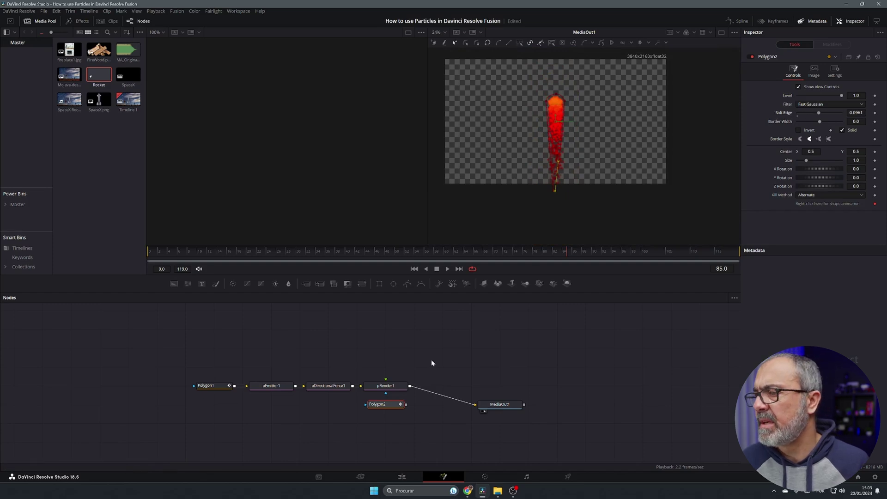
pyautogui.moveTo(406, 405); pyautogui.dragTo(396, 387)
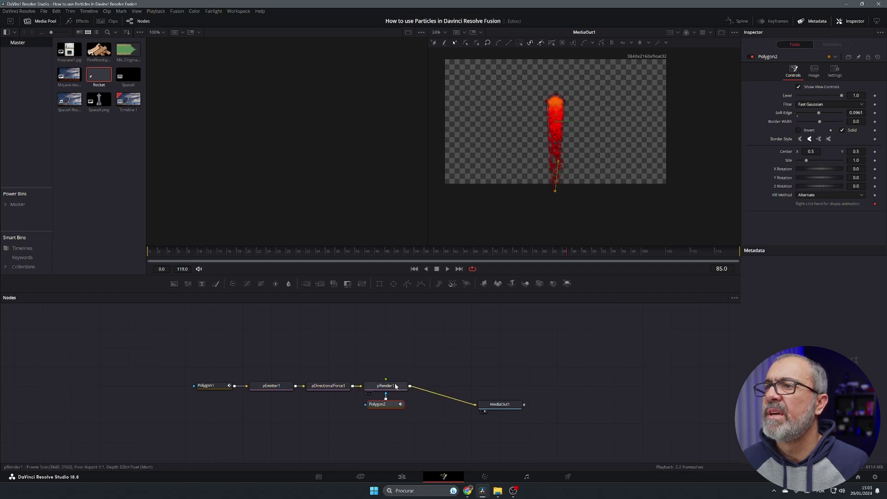
pyautogui.click(495, 405)
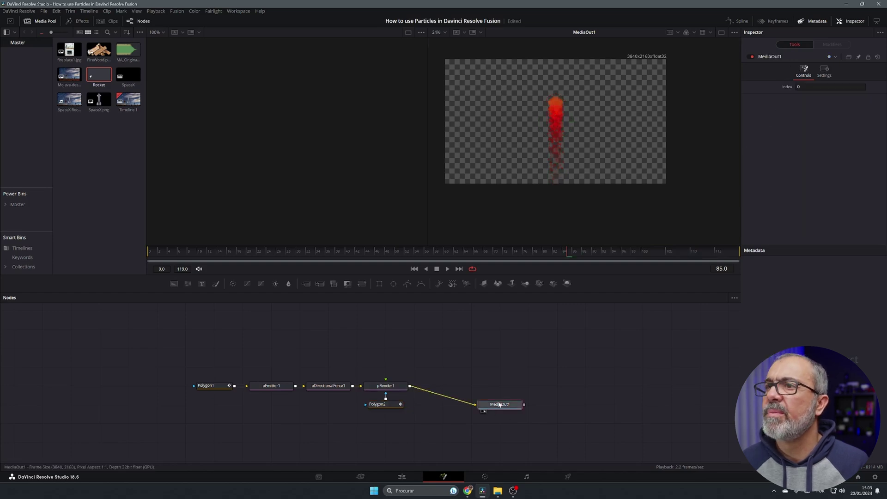
# Reduce Polygon2's Soft Edge to about 0.0142 and preview the masked flame across the timeline
pyautogui.click(378, 404)
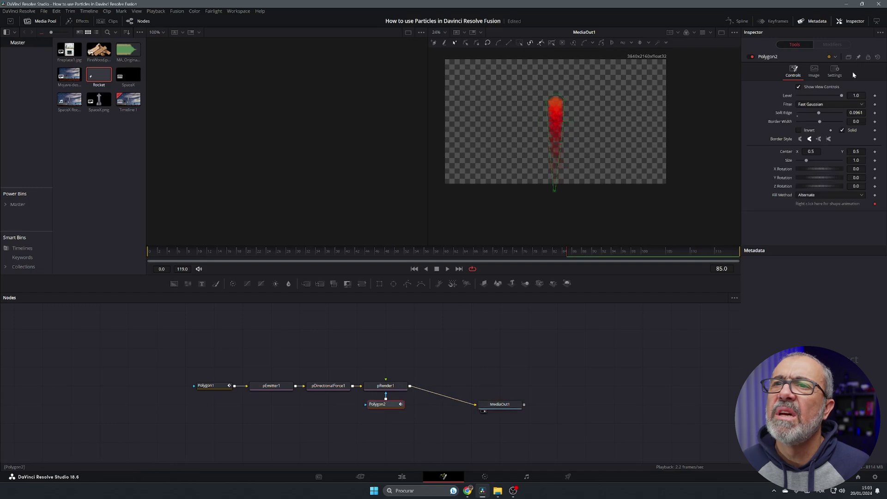
pyautogui.moveTo(821, 118); pyautogui.dragTo(804, 117)
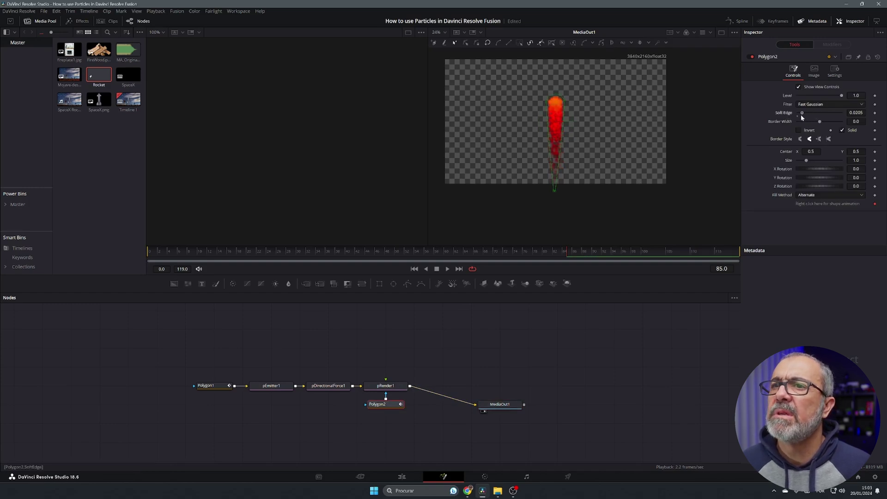
pyautogui.click(150, 253)
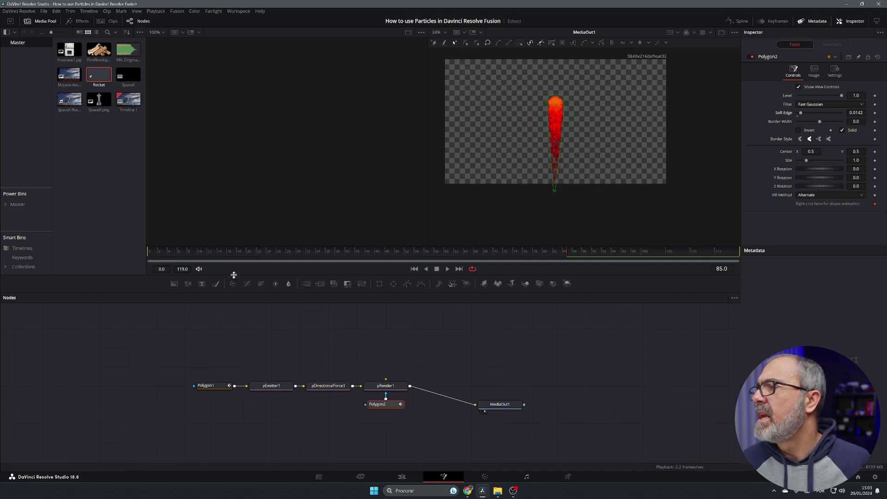
pyautogui.moveTo(152, 253); pyautogui.dragTo(460, 256)
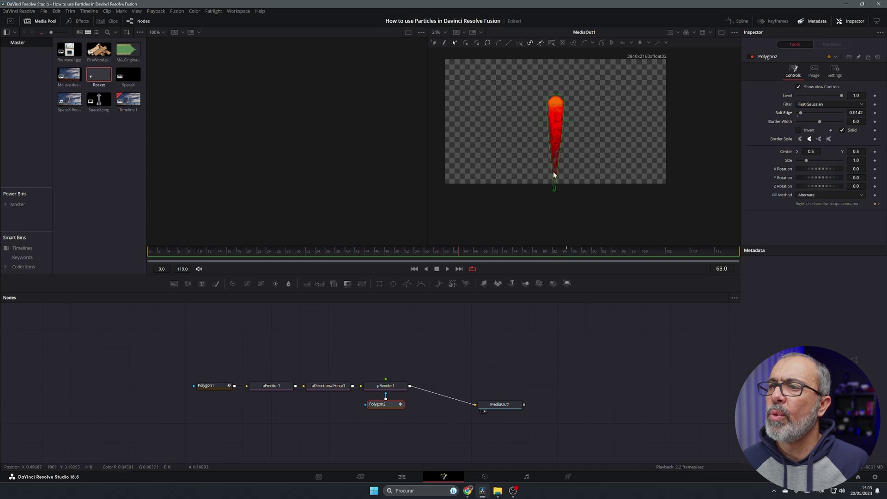
pyautogui.click(512, 406)
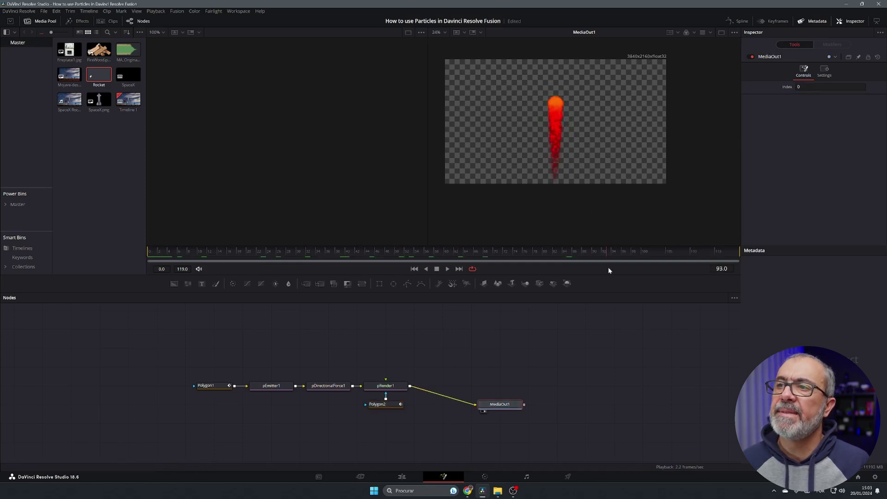
pyautogui.moveTo(609, 270); pyautogui.dragTo(646, 268)
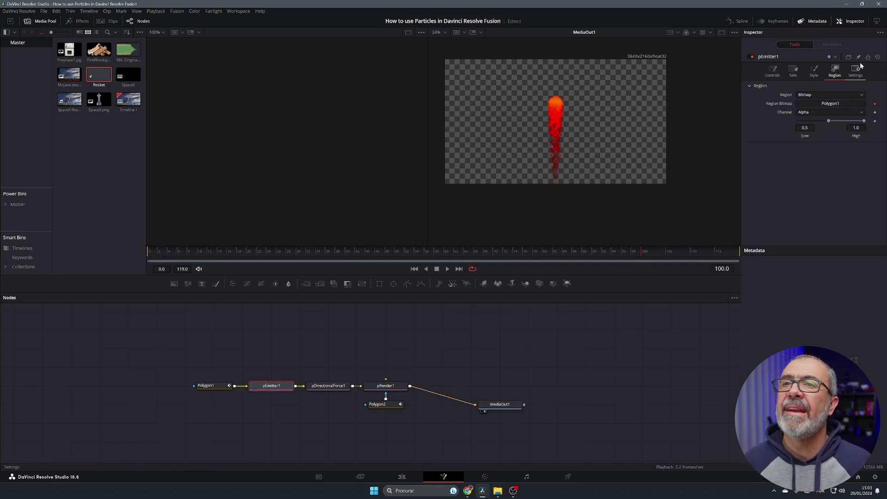
# Review the emitter's emission, color, size and fade settings, and preview the Rocket clip on the Edit page timeline
pyautogui.click(793, 71)
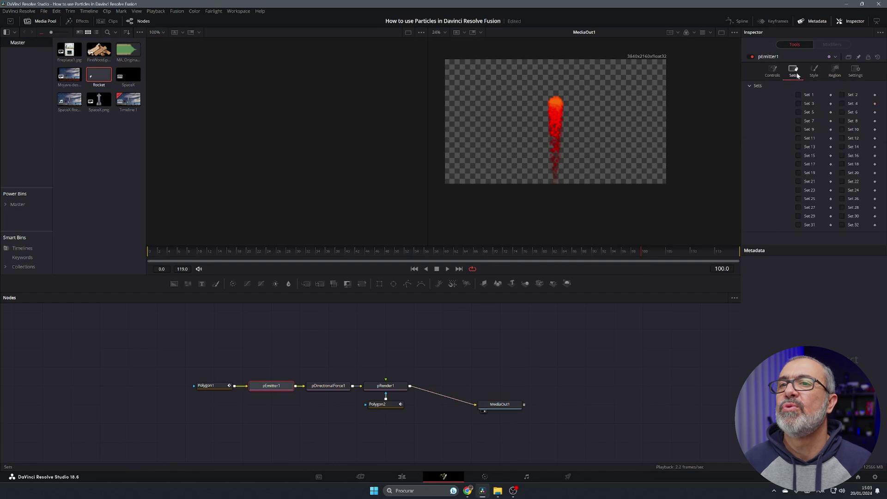
pyautogui.click(772, 70)
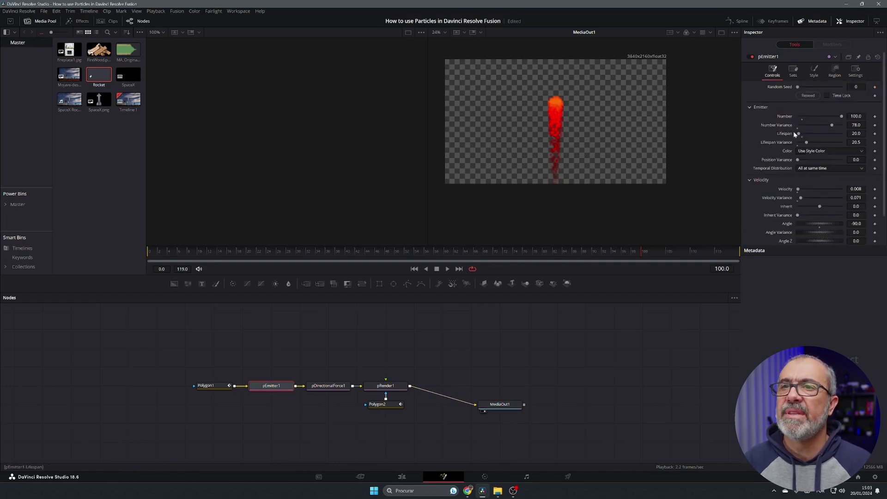
pyautogui.click(820, 73)
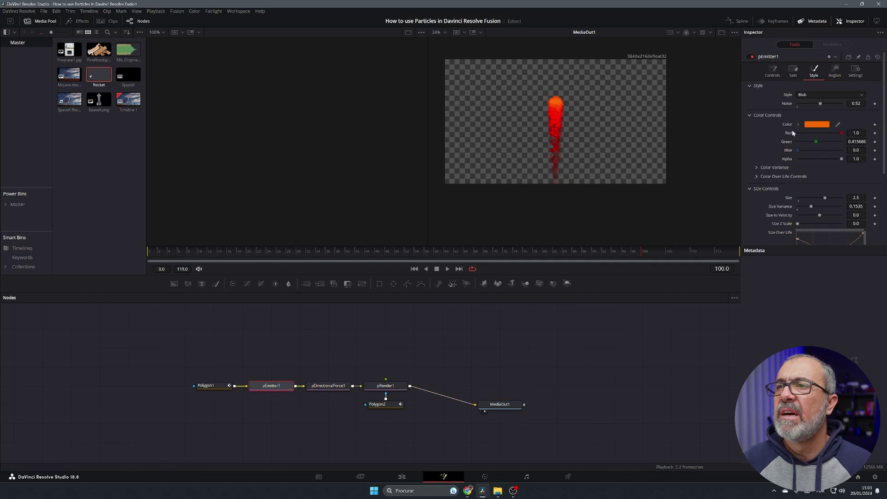
pyautogui.scroll(-1, 820, 162)
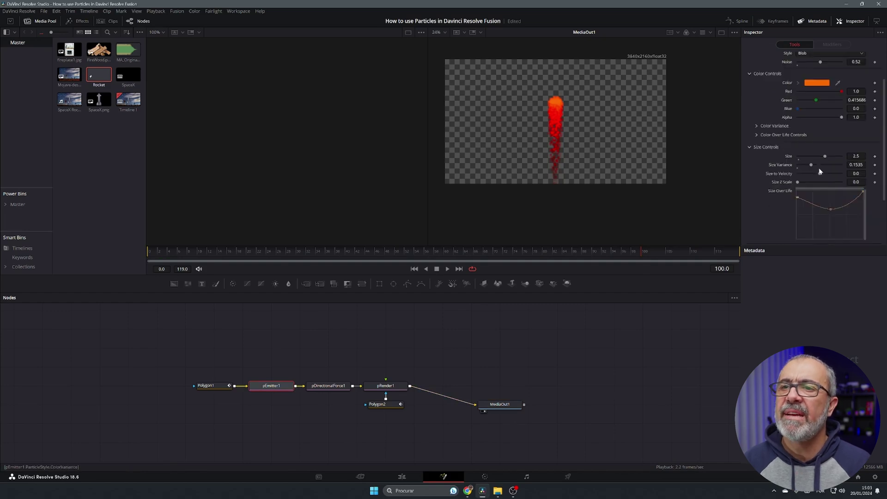
pyautogui.scroll(-1, 821, 169)
pyautogui.click(402, 476)
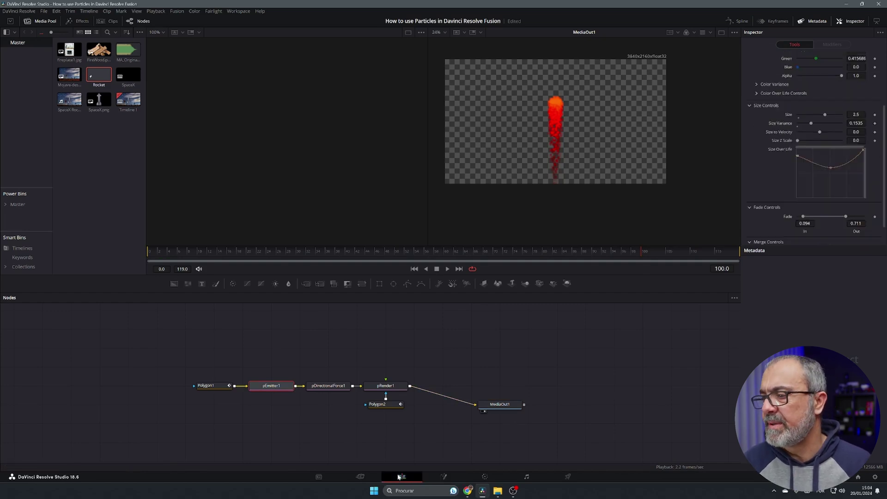
pyautogui.moveTo(801, 314); pyautogui.dragTo(748, 349)
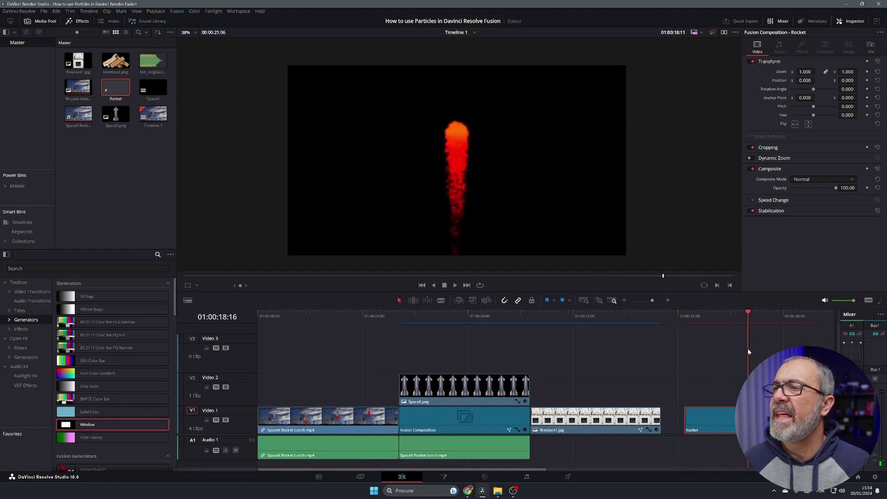
# Return to the Fusion page and set pEmitter1's particle Number to 200
pyautogui.click(444, 476)
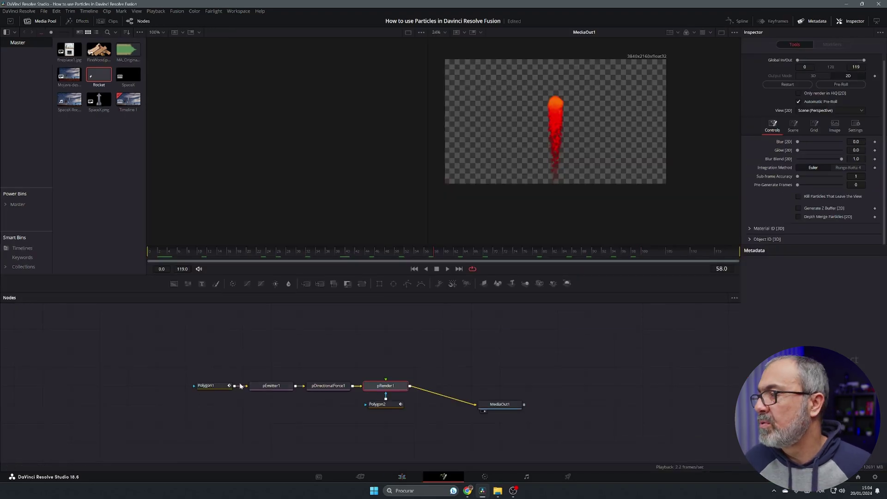
pyautogui.click(270, 386)
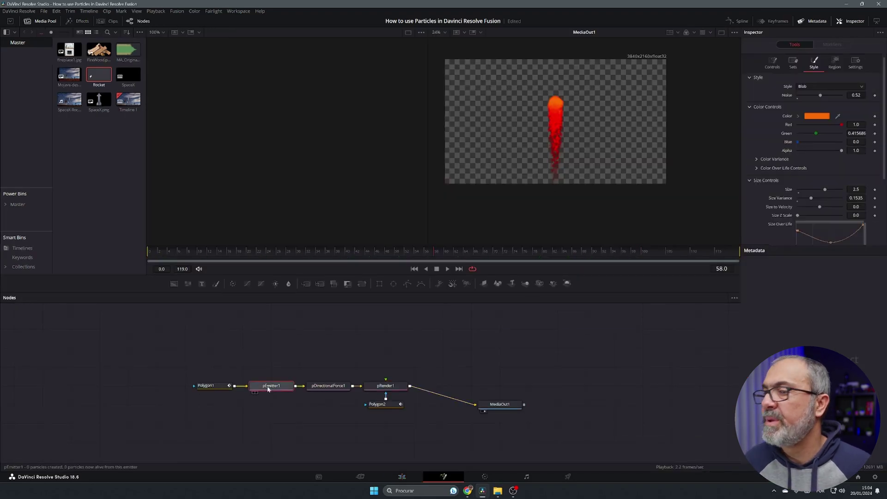
pyautogui.click(772, 62)
pyautogui.write('200')
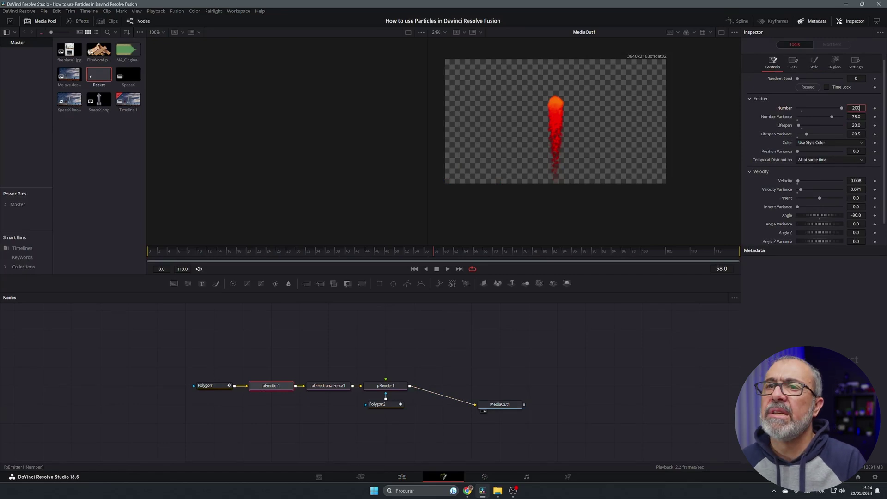
pyautogui.press('Tab')
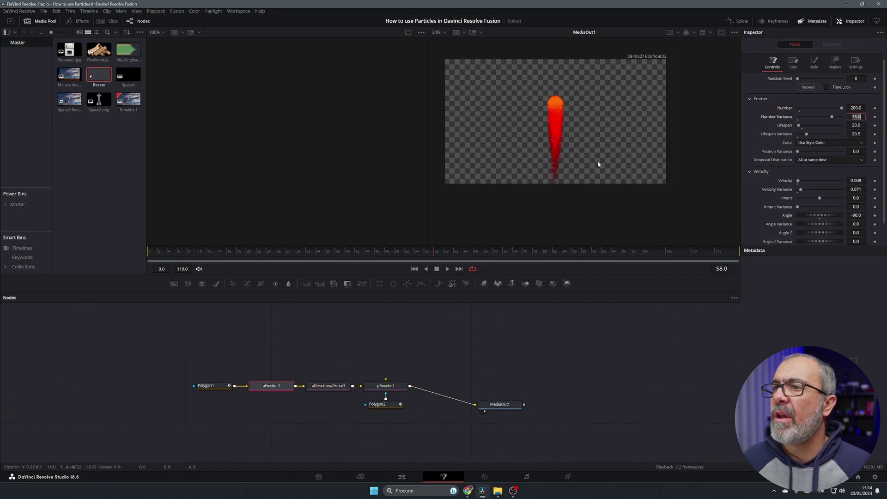
# Set pRender1's Blur to about 3.1 and Glow to about 0.205, and preview the rocket flame across the timeline
pyautogui.moveTo(168, 253); pyautogui.dragTo(558, 240)
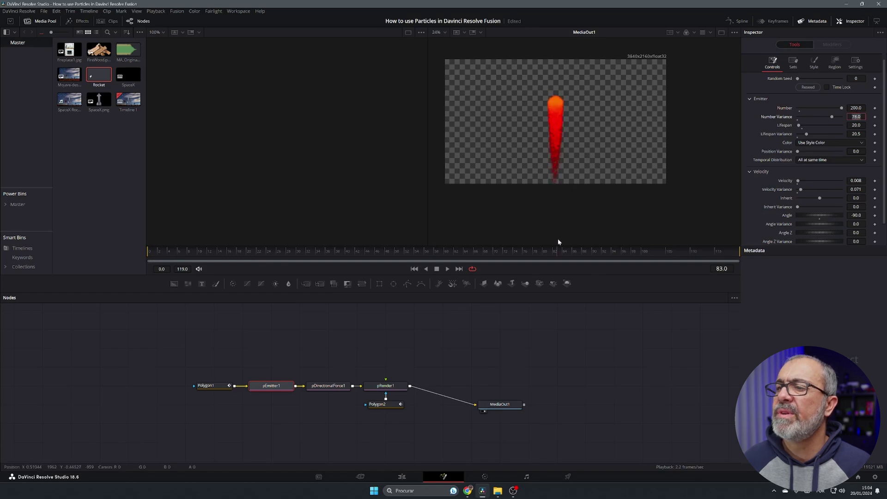
pyautogui.click(386, 387)
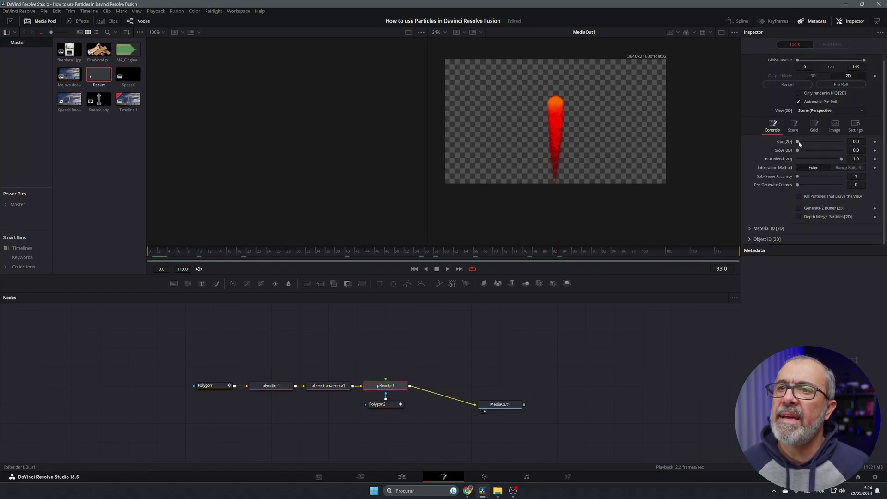
pyautogui.moveTo(799, 144); pyautogui.dragTo(807, 153)
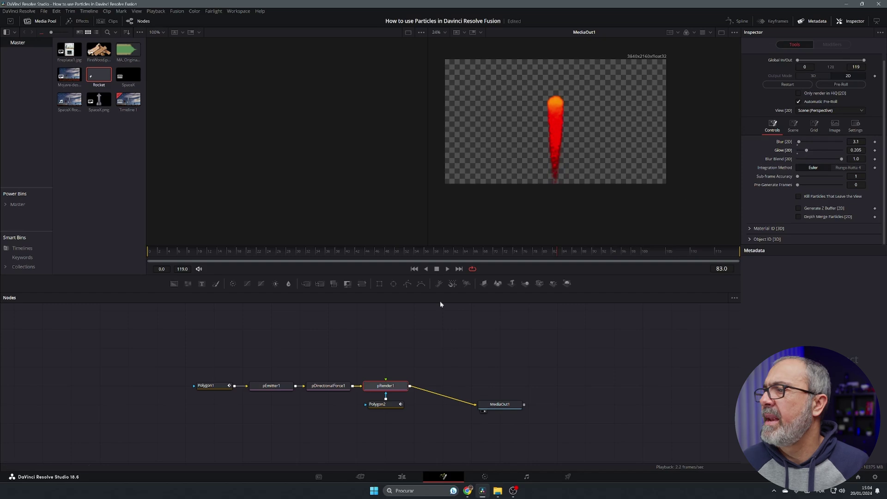
pyautogui.moveTo(162, 260); pyautogui.dragTo(643, 262)
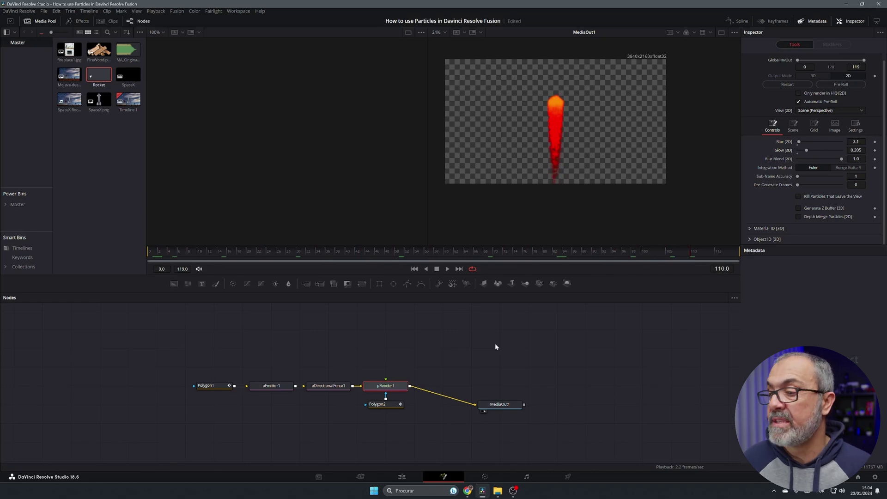
# On the Edit page, delete the Rocket clip from Video 1 and place fireplace1.jpg in its spot
pyautogui.click(401, 478)
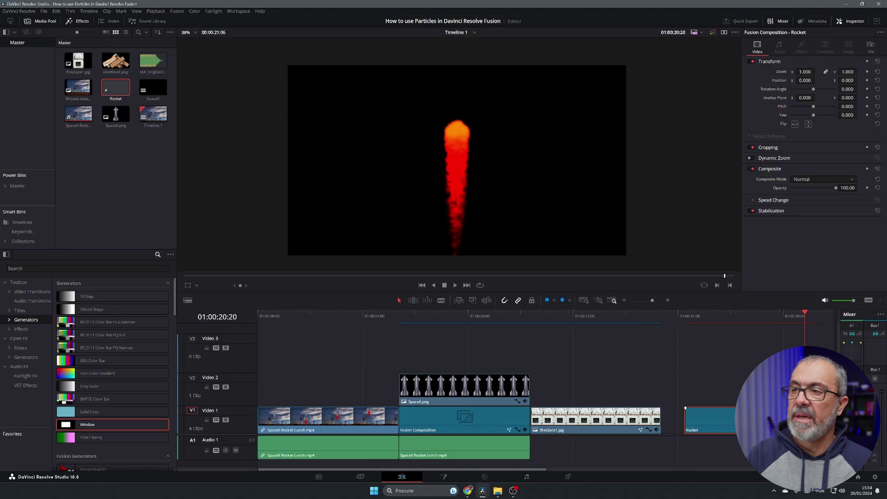
pyautogui.press('Delete')
pyautogui.moveTo(78, 61); pyautogui.dragTo(679, 424)
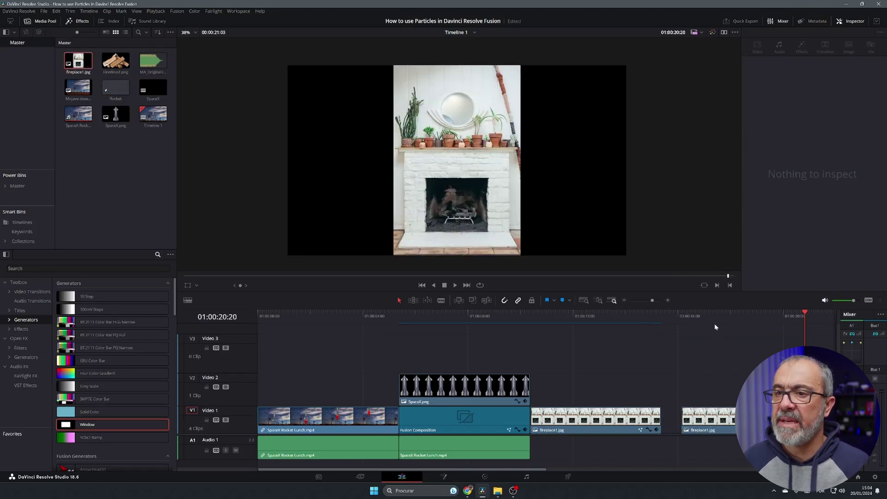
# Set the new fireplace1.jpg clip's Zoom to 2.66 and Position Y to about 1129 to frame the firebox
pyautogui.click(718, 320)
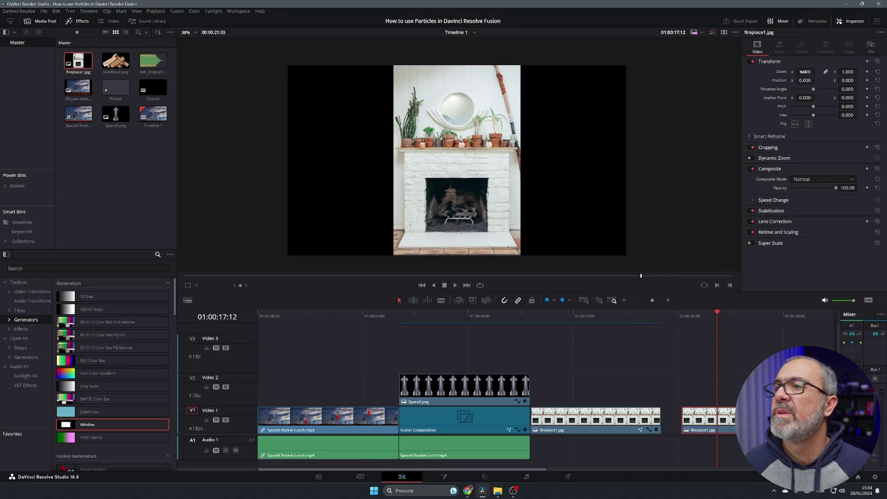
pyautogui.moveTo(805, 72); pyautogui.dragTo(867, 80)
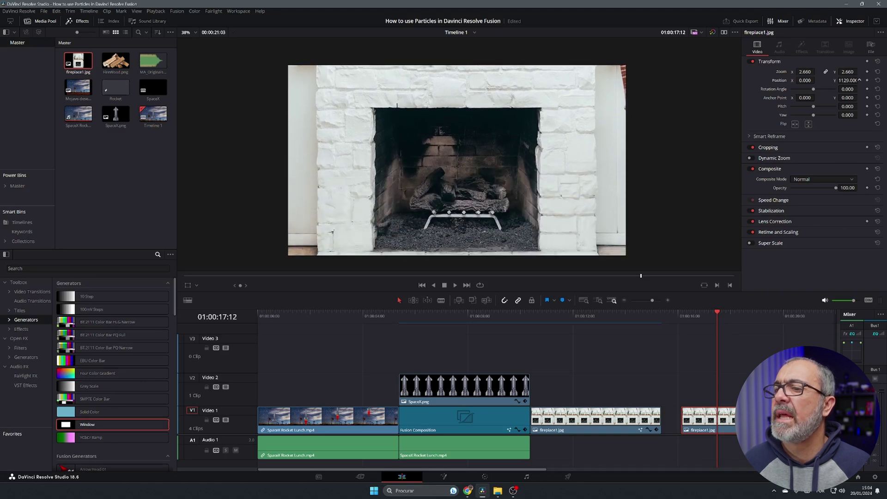
# Open the fireplace clip on the Fusion page and add a pEmitter node feeding a pDirectionalForce node
pyautogui.click(443, 477)
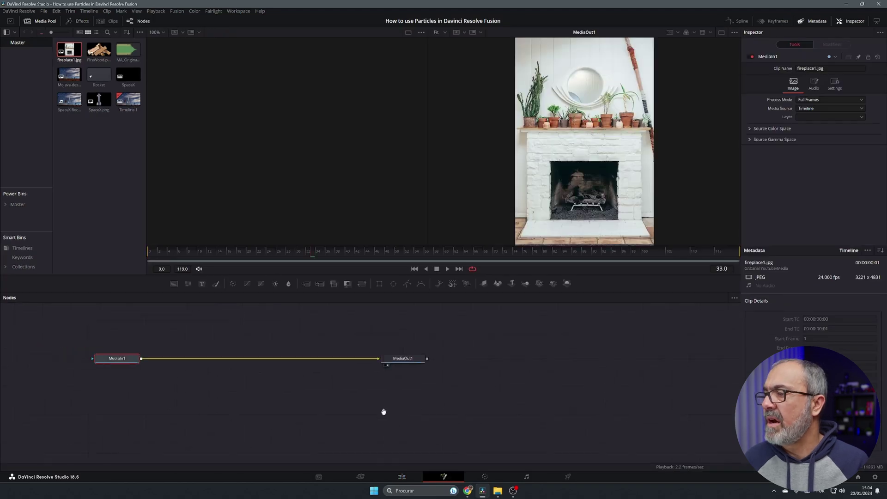
pyautogui.click(315, 298)
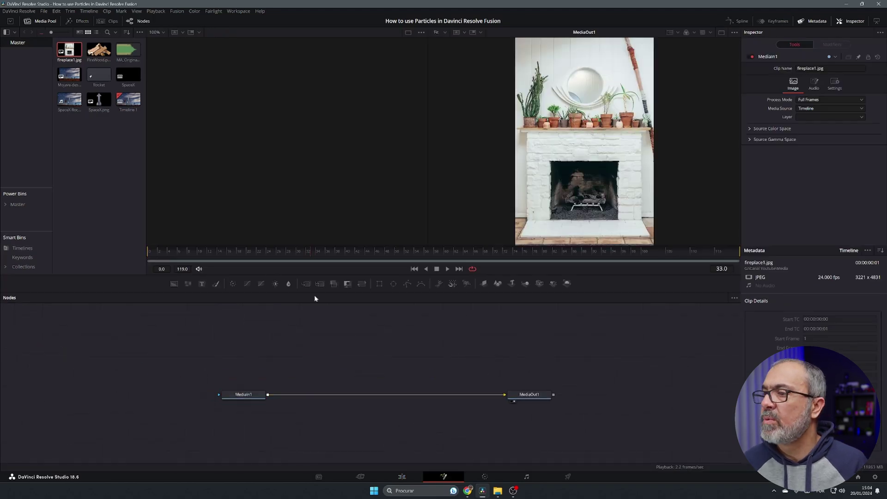
pyautogui.moveTo(438, 284); pyautogui.dragTo(318, 357)
pyautogui.moveTo(453, 283); pyautogui.dragTo(360, 358)
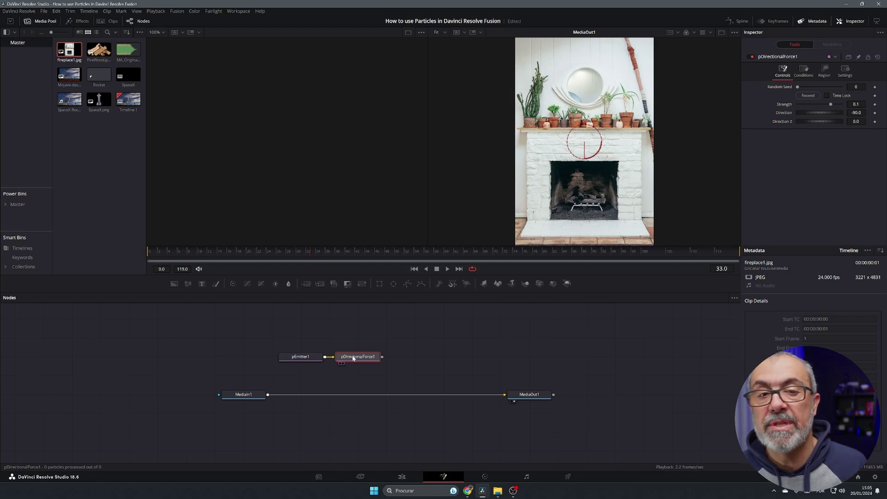
# Append a pTurbulence and a pRender node to the particle chain, and merge the render over MediaIn1
pyautogui.hotkey('shift', 'space')
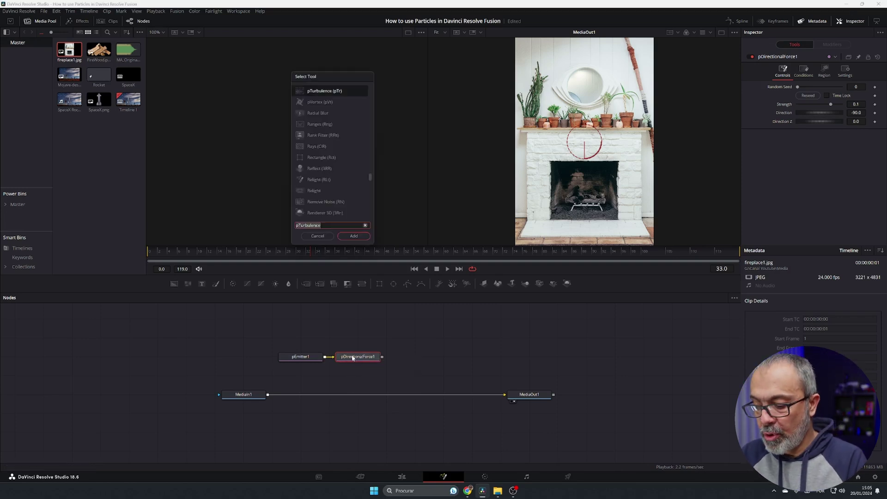
pyautogui.write('tur')
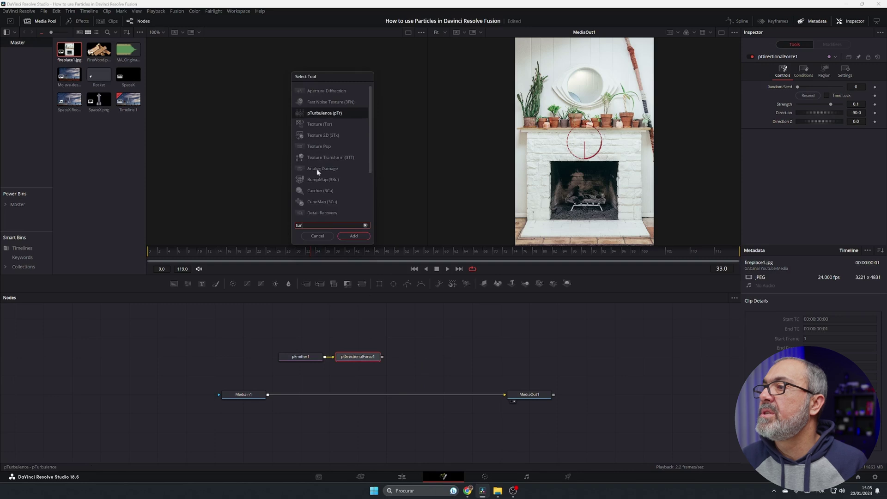
pyautogui.click(357, 236)
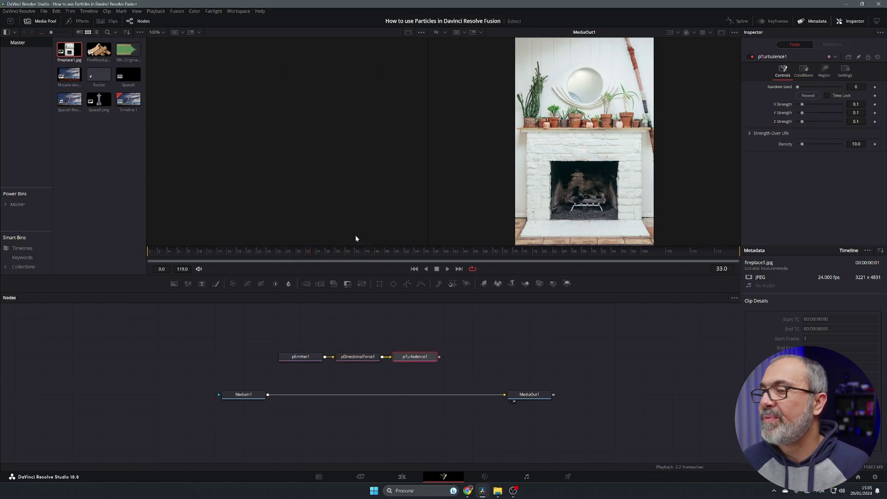
pyautogui.click(466, 283)
pyautogui.moveTo(497, 357); pyautogui.dragTo(267, 394)
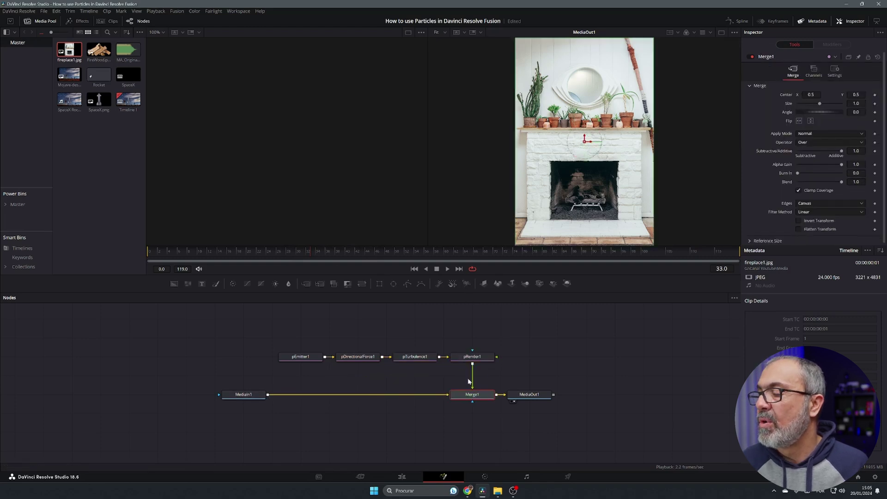
# Set pEmitter1's emission Region to Bitmap
pyautogui.click(311, 359)
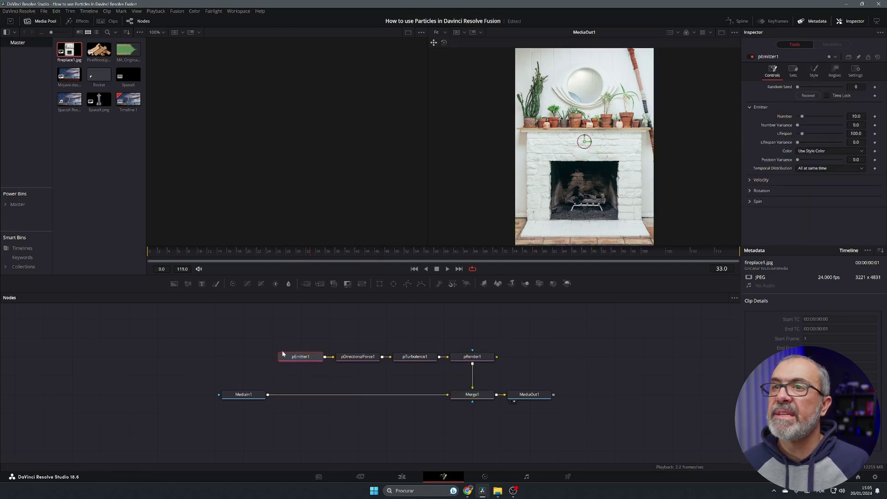
pyautogui.click(836, 76)
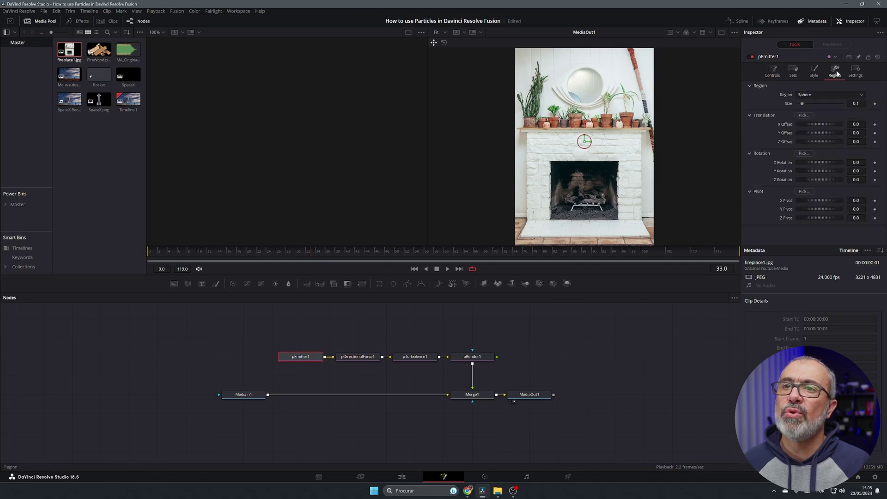
pyautogui.click(842, 95)
pyautogui.click(810, 120)
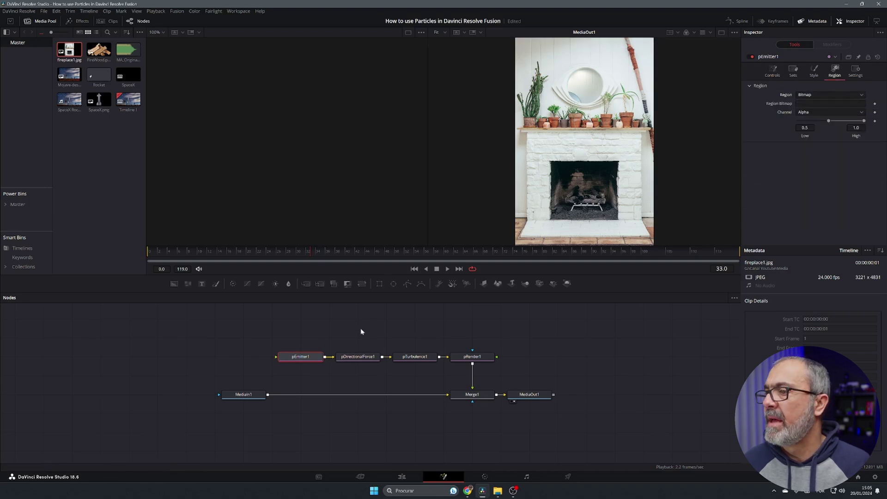
# Connect a polygon mask to pEmitter1 and draw a closed shape around the logs in the fireplace
pyautogui.scroll(4, 598, 180)
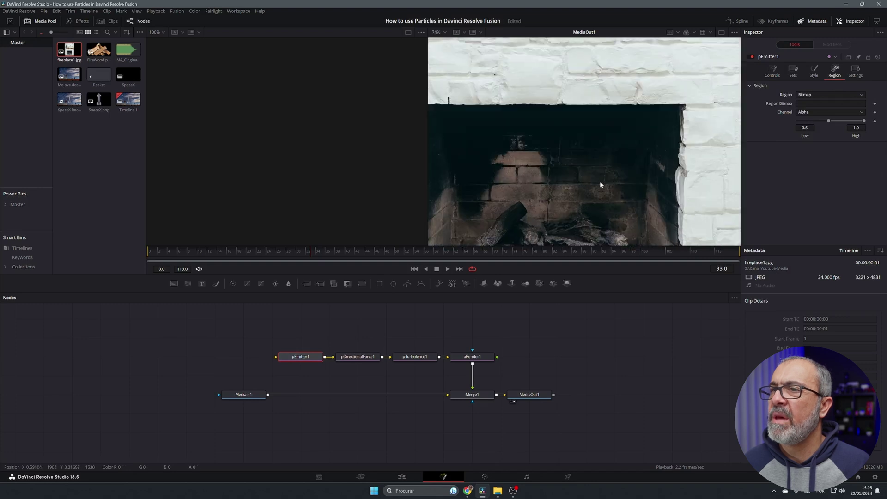
pyautogui.moveTo(600, 181); pyautogui.dragTo(646, 96)
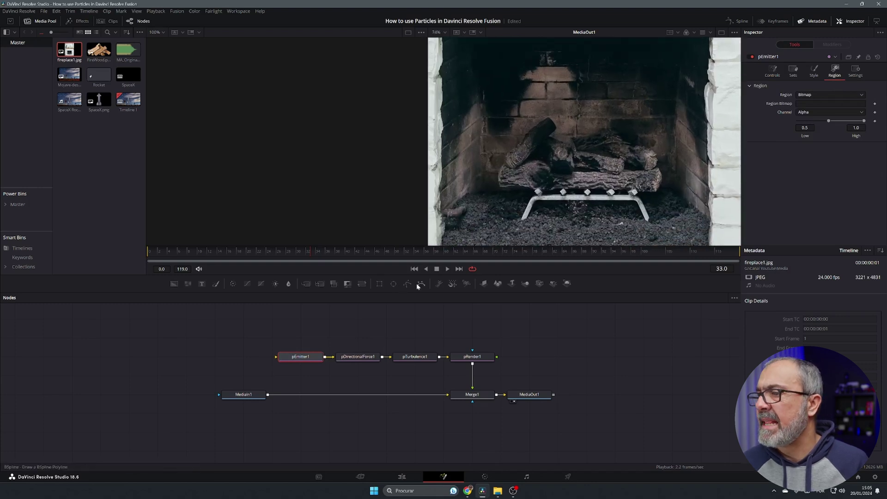
pyautogui.moveTo(417, 284); pyautogui.dragTo(294, 354)
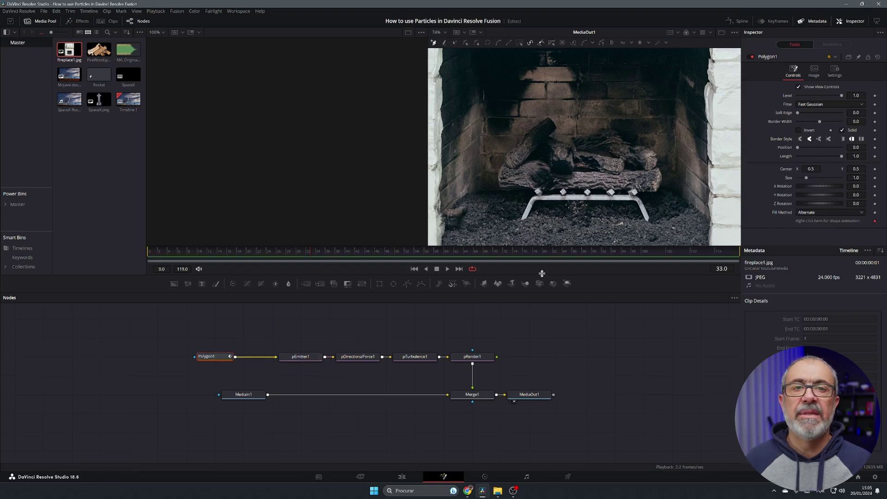
pyautogui.click(521, 138)
pyautogui.click(541, 158)
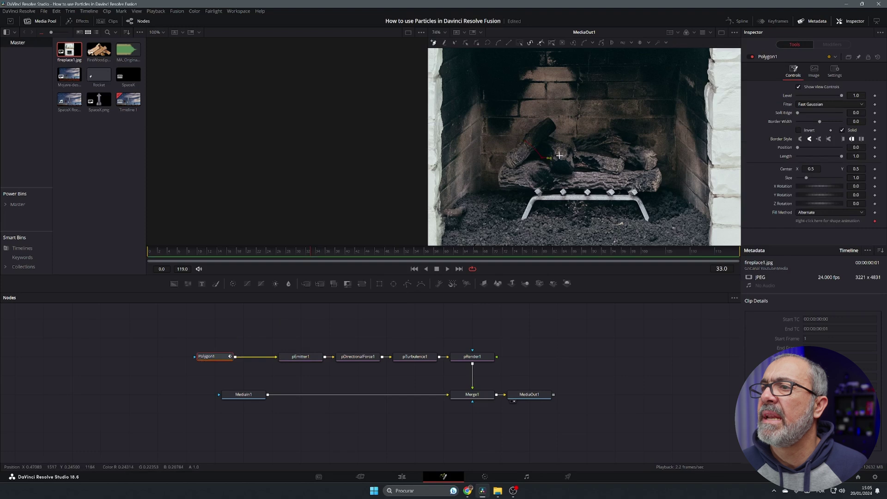
pyautogui.click(597, 167)
pyautogui.click(623, 159)
pyautogui.click(636, 147)
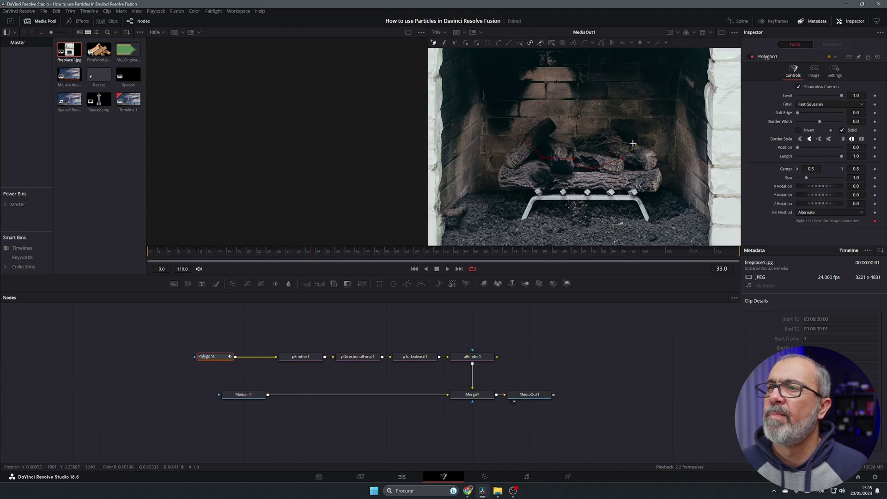
pyautogui.click(612, 133)
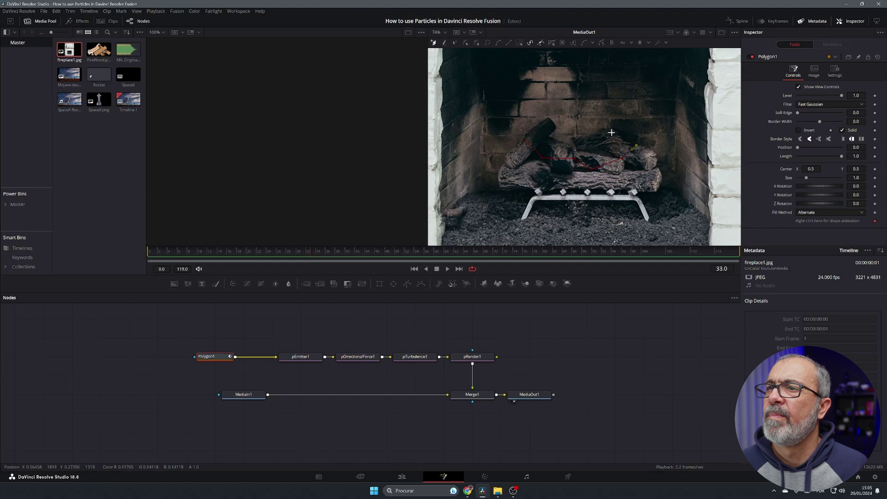
pyautogui.click(525, 140)
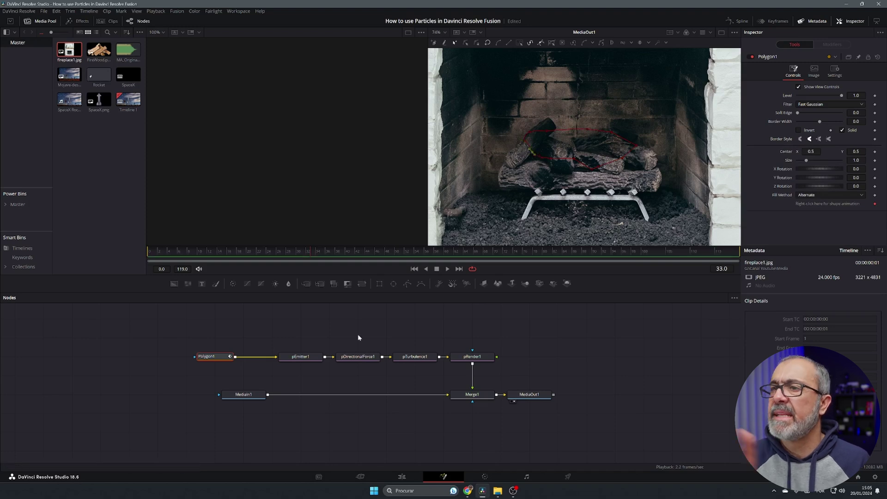
# Change pEmitter1's particle Style to Blob and set its Size to 2.0
pyautogui.click(311, 355)
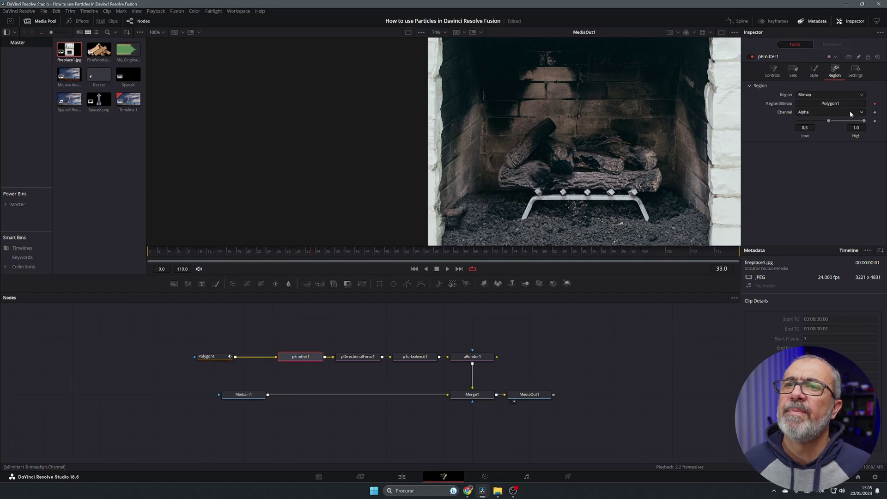
pyautogui.click(816, 72)
pyautogui.click(826, 95)
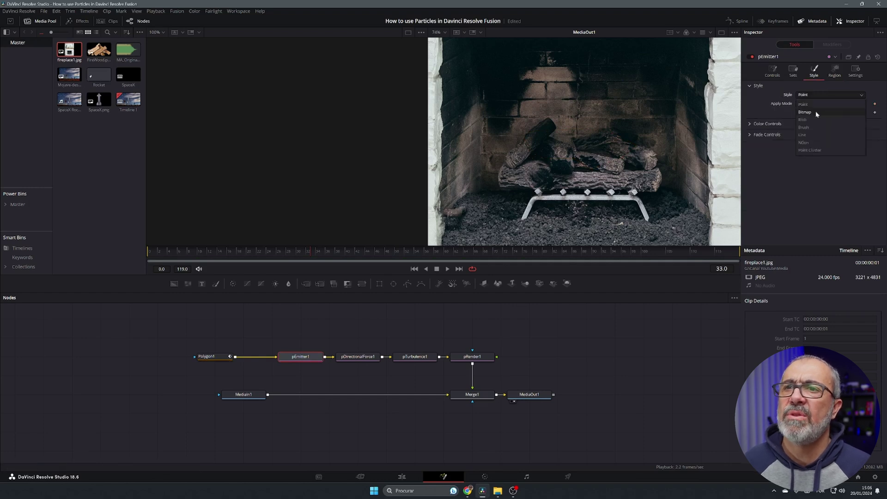
pyautogui.click(805, 120)
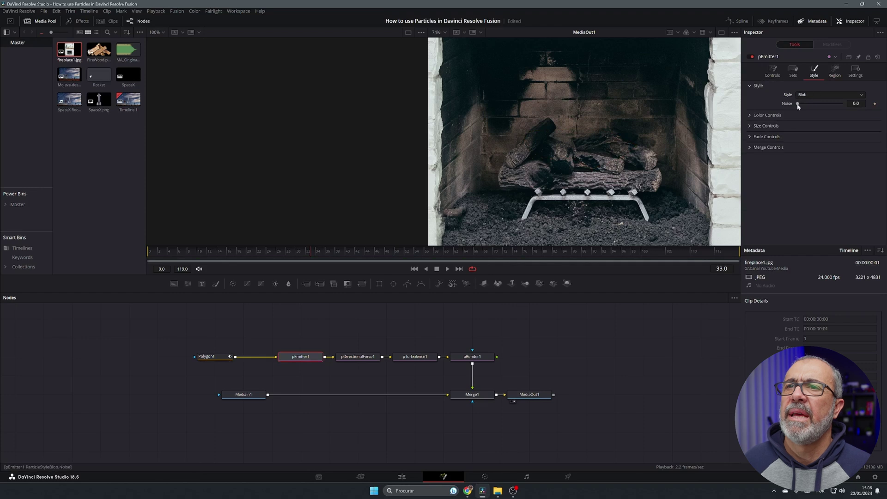
pyautogui.click(751, 126)
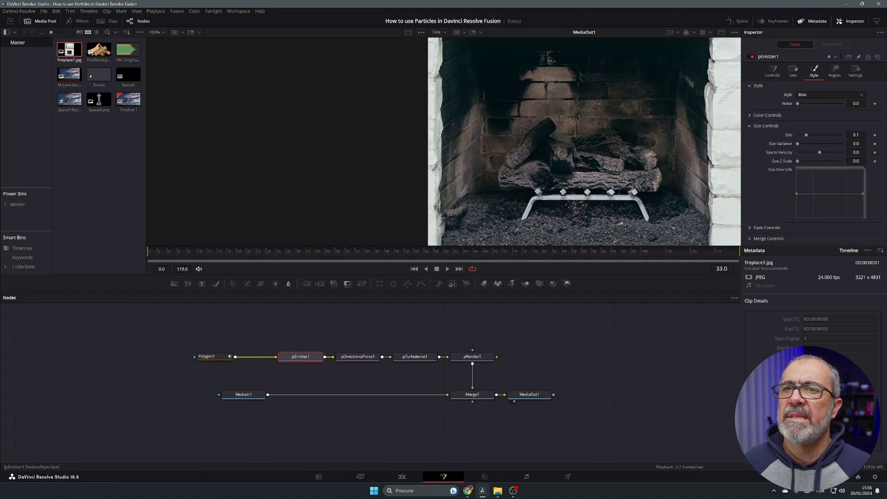
pyautogui.click(857, 135)
pyautogui.write('2')
pyautogui.press('Tab')
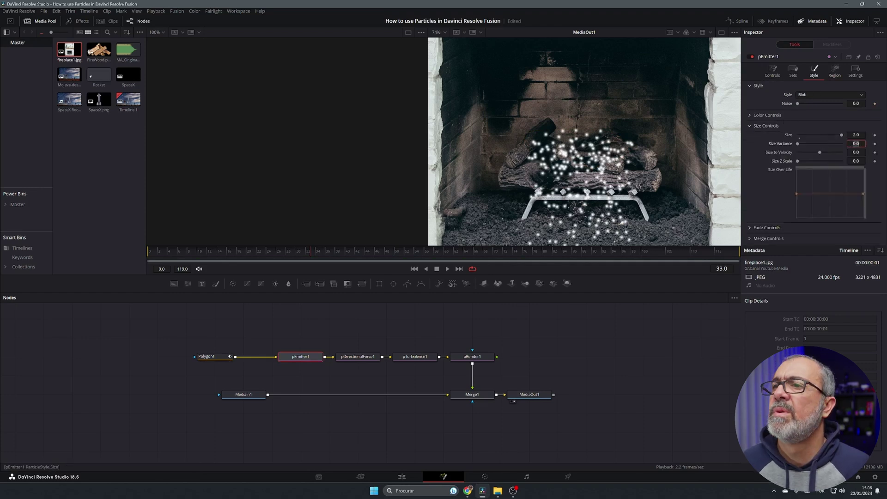
# Set pEmitter1's particle Number to 200
pyautogui.click(773, 71)
pyautogui.click(857, 116)
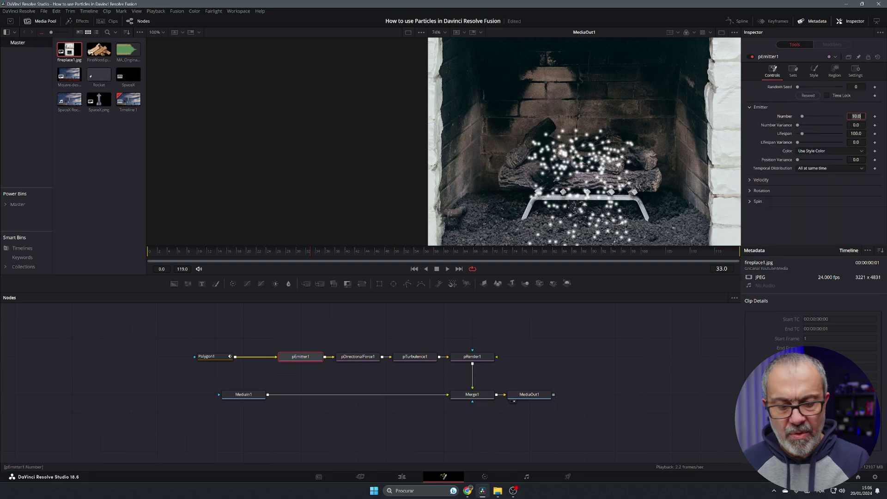
pyautogui.press('Tab')
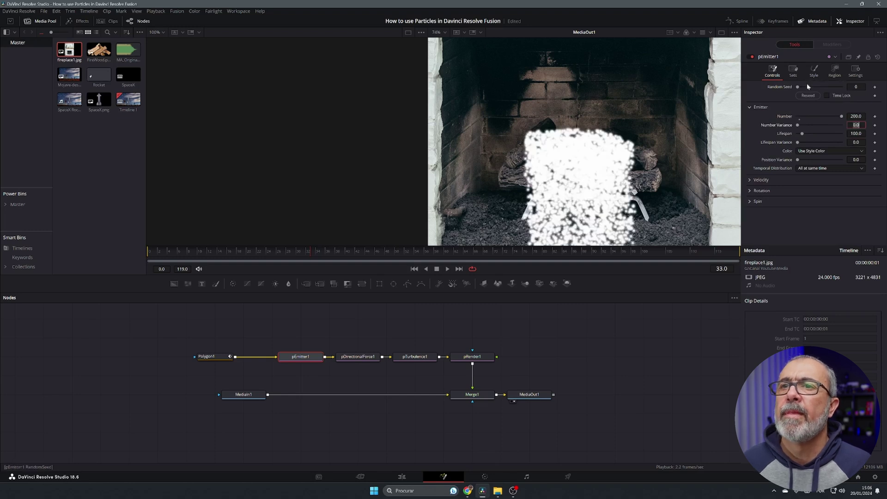
# Set pDirectionalForce1's Direction to 90 degrees so the particles rise from the logs
pyautogui.click(357, 357)
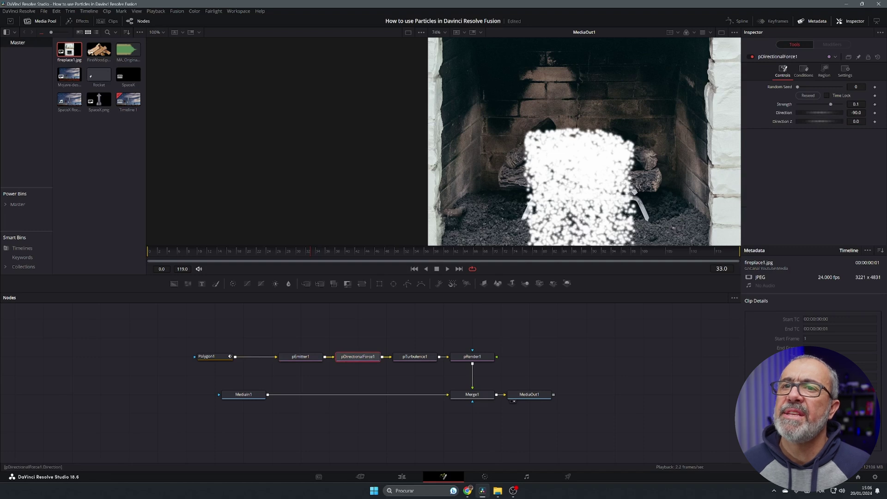
pyautogui.click(857, 113)
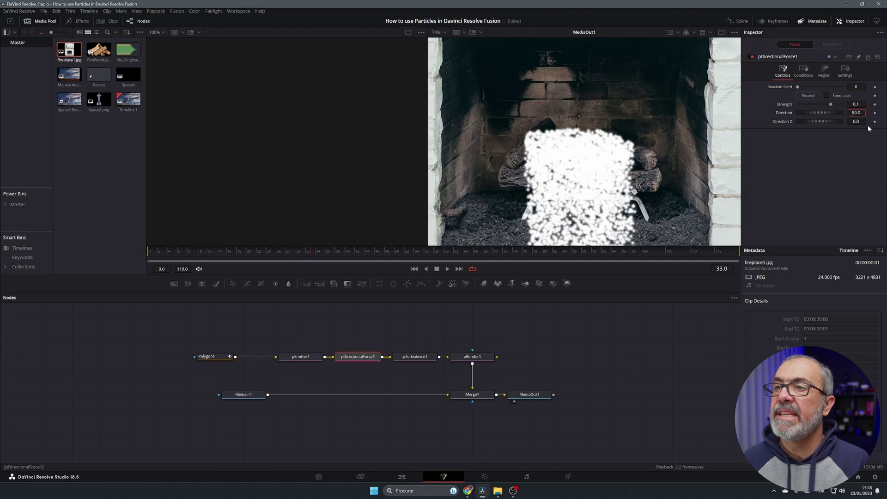
pyautogui.press('Tab')
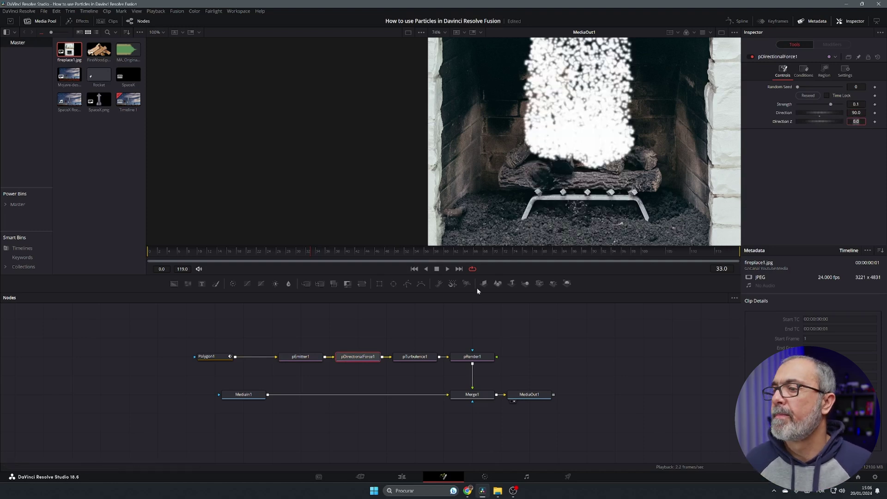
# Mask pRender1 with a rectangle fitted to the fireplace opening, centred at about 0.50, 0.28, with Width 0.465 and Height 0.256
pyautogui.scroll(-3, 555, 181)
pyautogui.scroll(-1, 554, 181)
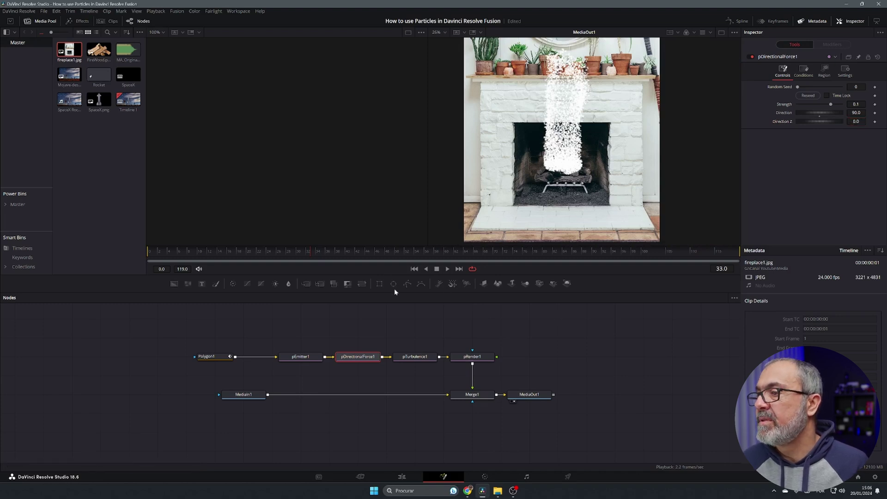
pyautogui.moveTo(379, 283); pyautogui.dragTo(469, 359)
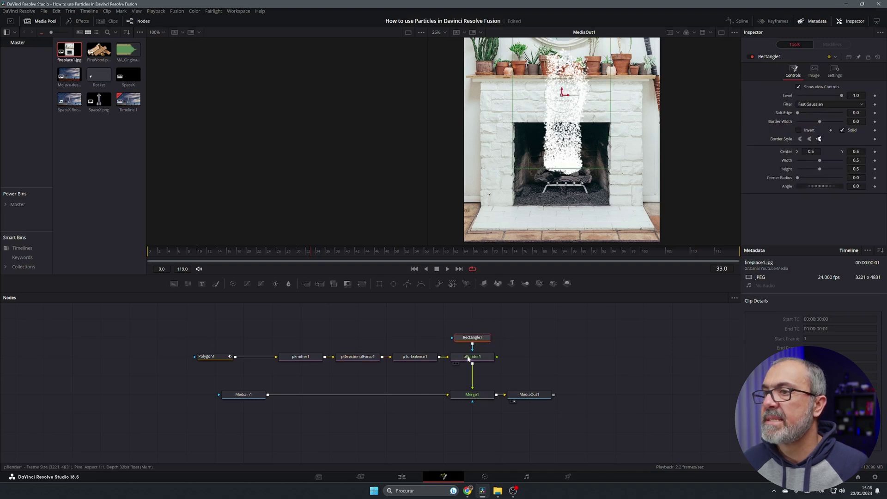
pyautogui.moveTo(564, 95); pyautogui.dragTo(565, 156)
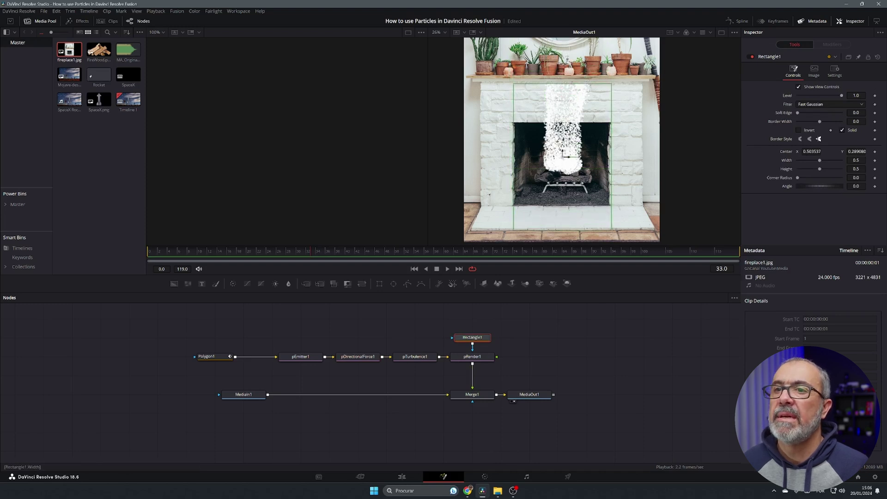
pyautogui.moveTo(820, 168); pyautogui.dragTo(810, 168)
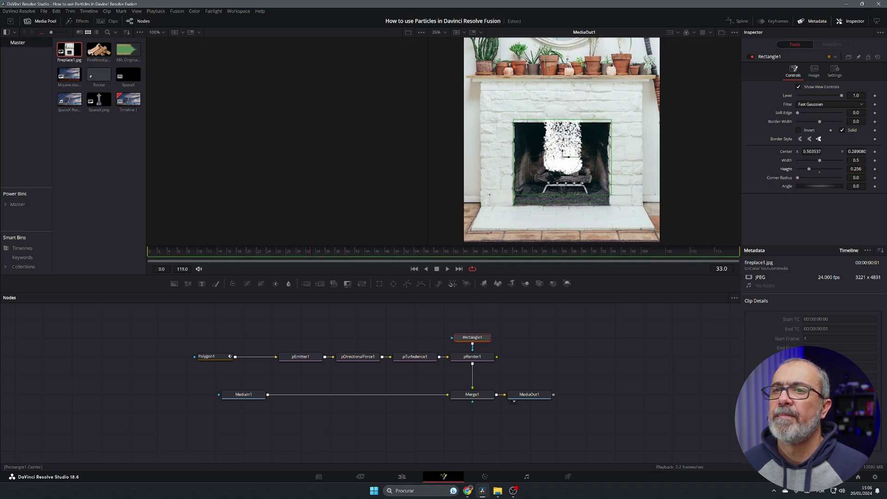
pyautogui.moveTo(564, 156); pyautogui.dragTo(564, 159)
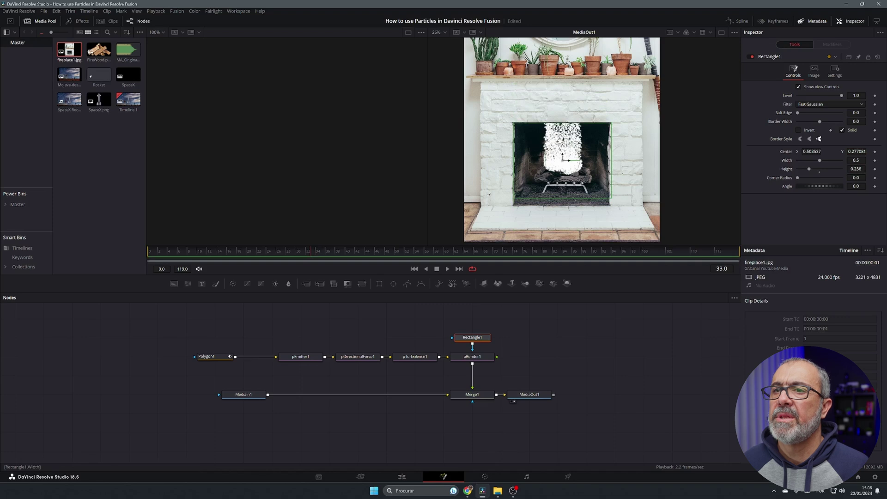
pyautogui.moveTo(820, 160); pyautogui.dragTo(818, 160)
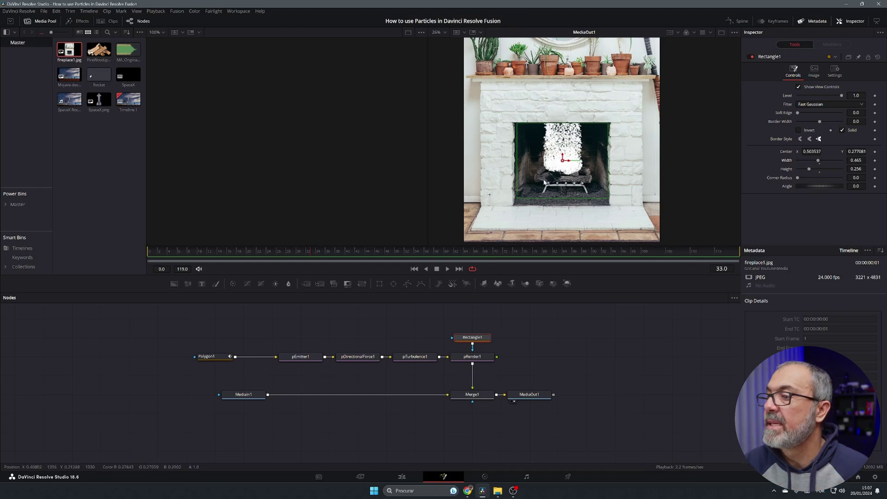
# Set pEmitter1's Size Variance to about 0.10 and Size Z Scale to about 0.25, and shape Size Over Life as a raised, gently descending line
pyautogui.click(292, 359)
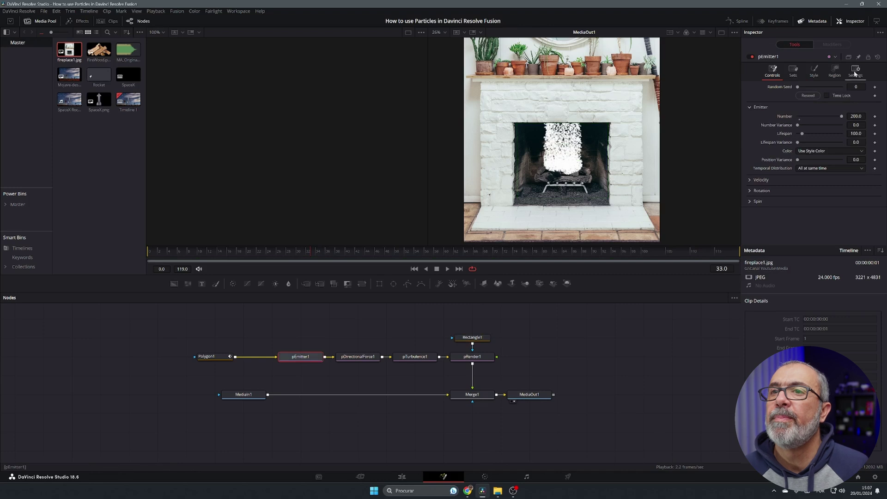
pyautogui.click(816, 70)
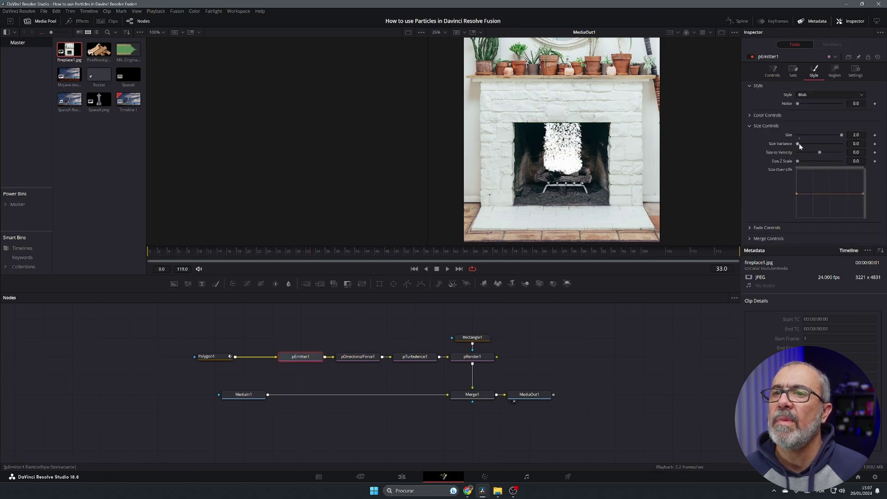
pyautogui.moveTo(798, 145)
pyautogui.mouseDown()
pyautogui.moveTo(808, 146)
pyautogui.moveTo(805, 159)
pyautogui.mouseUp()
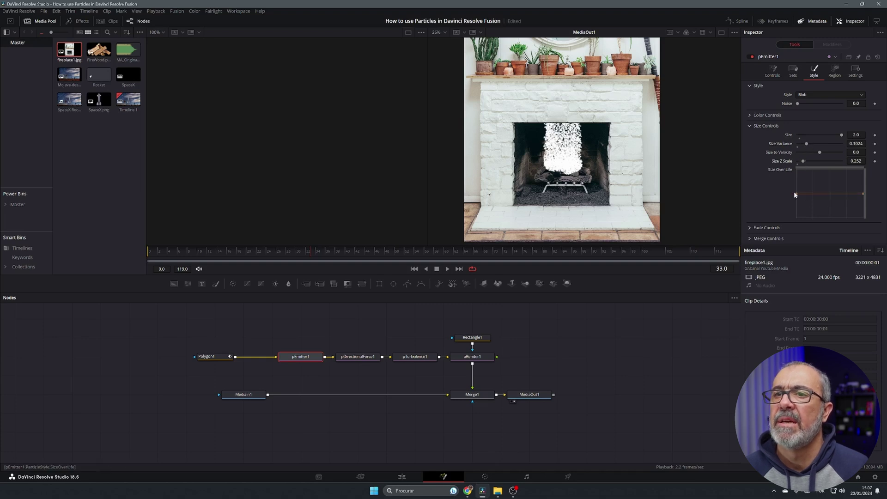
pyautogui.moveTo(797, 193); pyautogui.dragTo(797, 173)
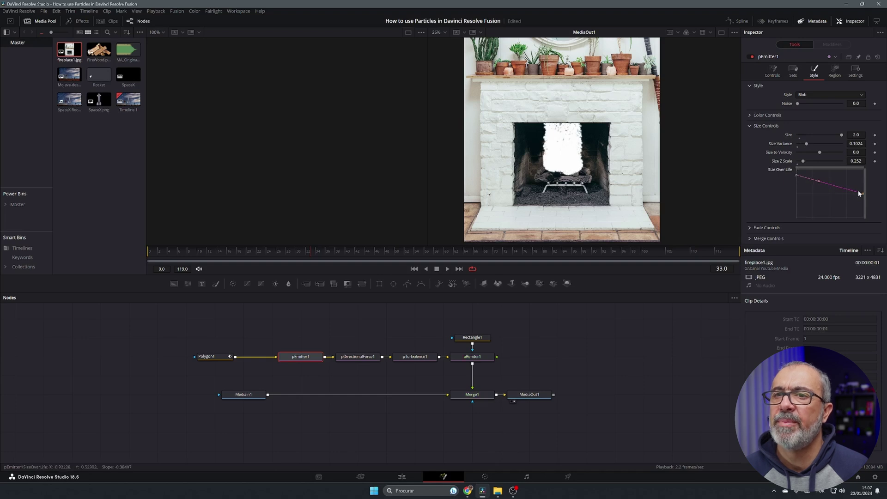
pyautogui.moveTo(864, 196); pyautogui.dragTo(864, 188)
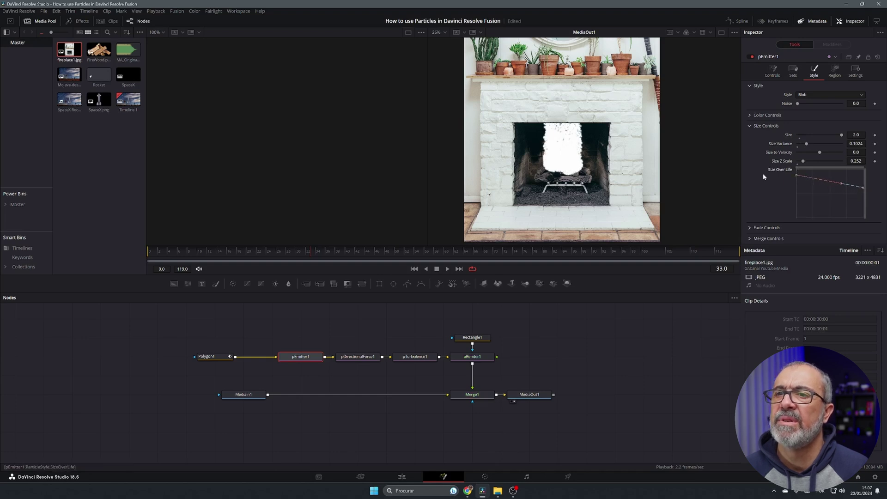
# Change pEmitter1's particle colour to orange #ff8c00
pyautogui.click(766, 126)
pyautogui.click(751, 116)
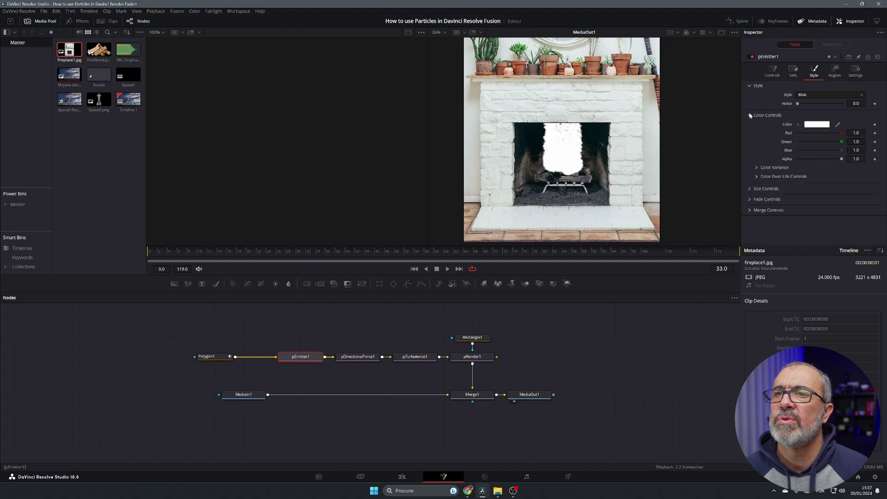
pyautogui.click(820, 125)
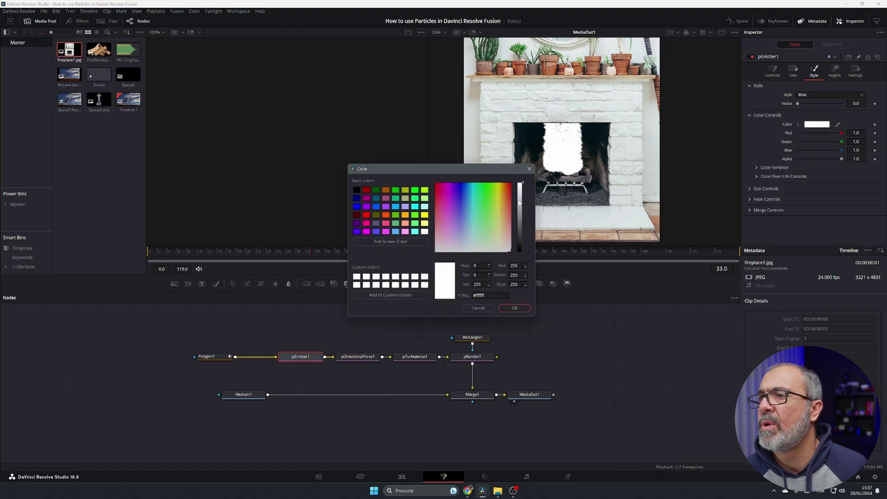
pyautogui.click(503, 187)
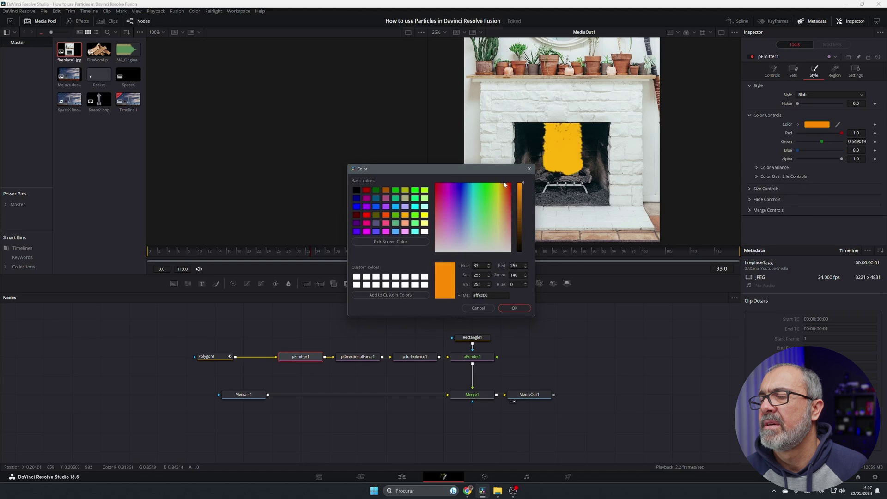
pyautogui.click(514, 308)
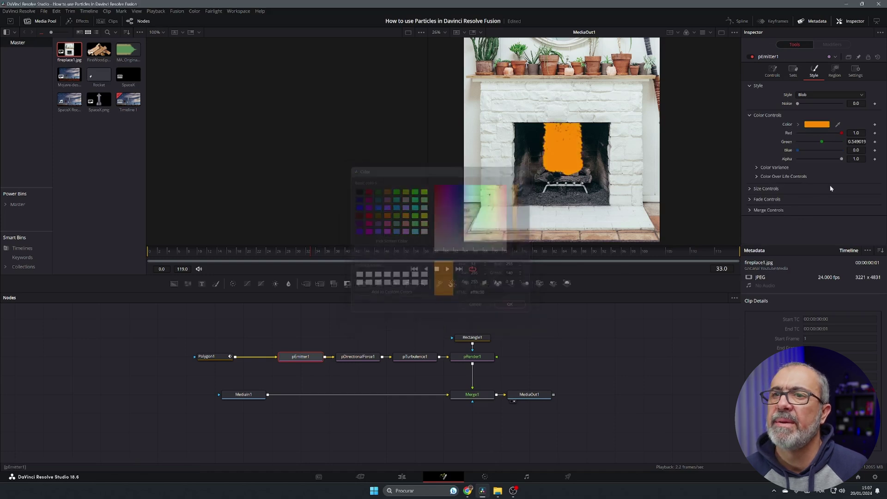
# Set the starting colour of pEmitter1's Color Over Life gradient to yellow-orange #ffaa00
pyautogui.click(781, 177)
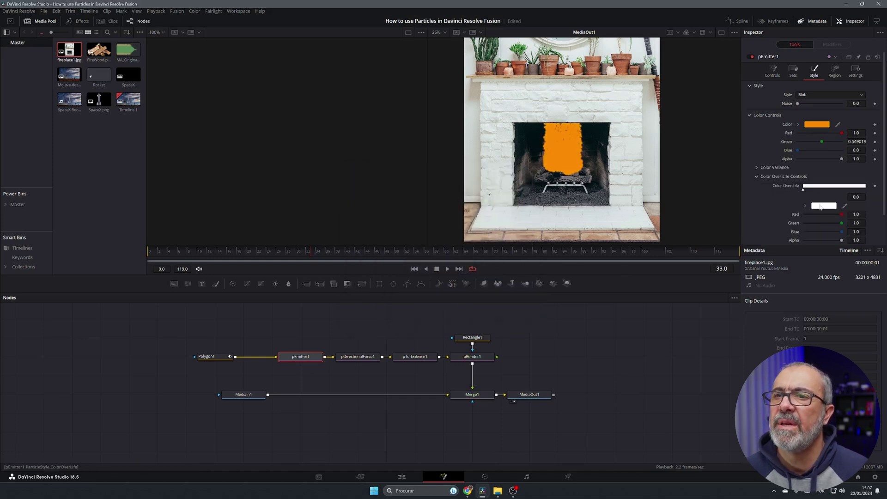
pyautogui.click(820, 206)
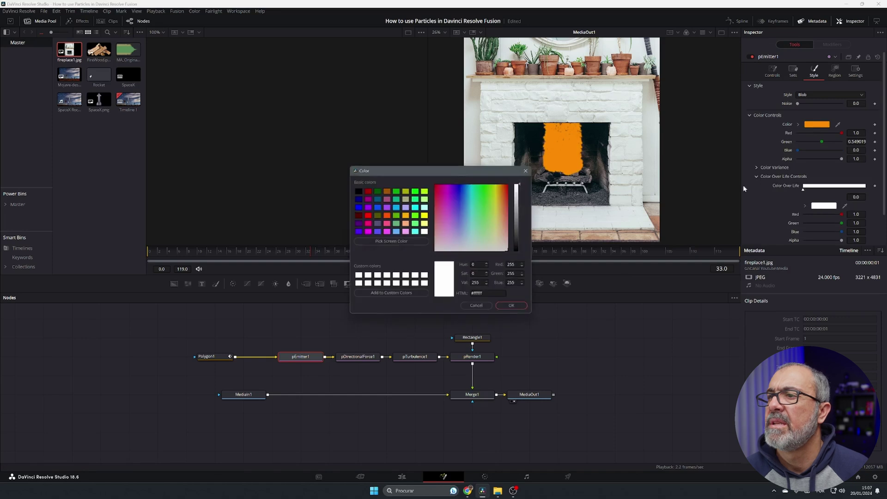
pyautogui.click(405, 240)
pyautogui.click(558, 154)
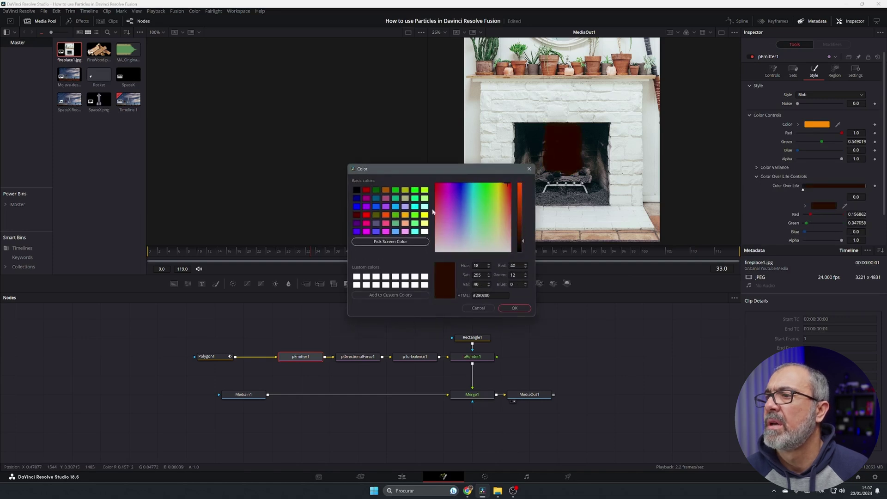
pyautogui.click(406, 215)
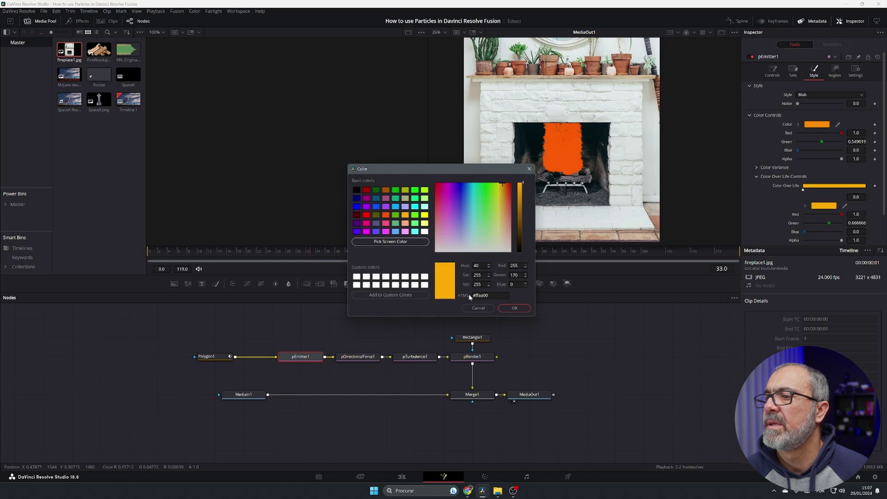
pyautogui.click(514, 308)
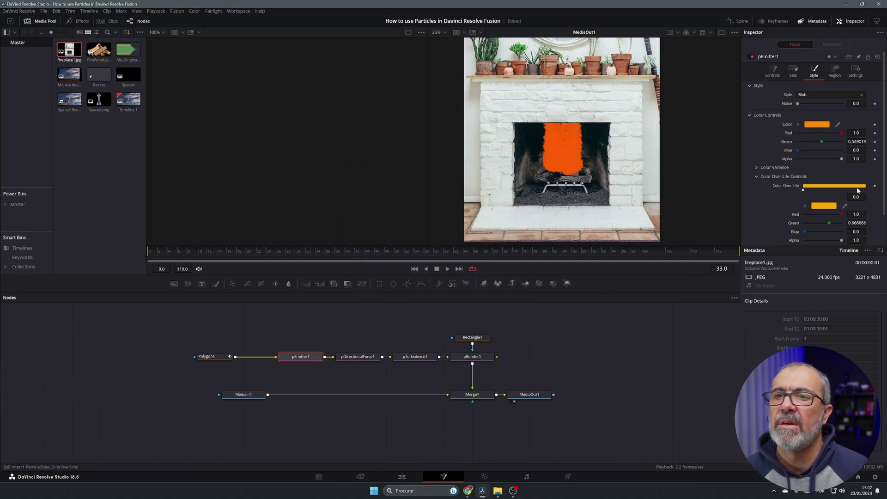
# Add a stop at the end of the Color Over Life gradient, position 1.0, and colour it very dark brown #201500
pyautogui.click(866, 189)
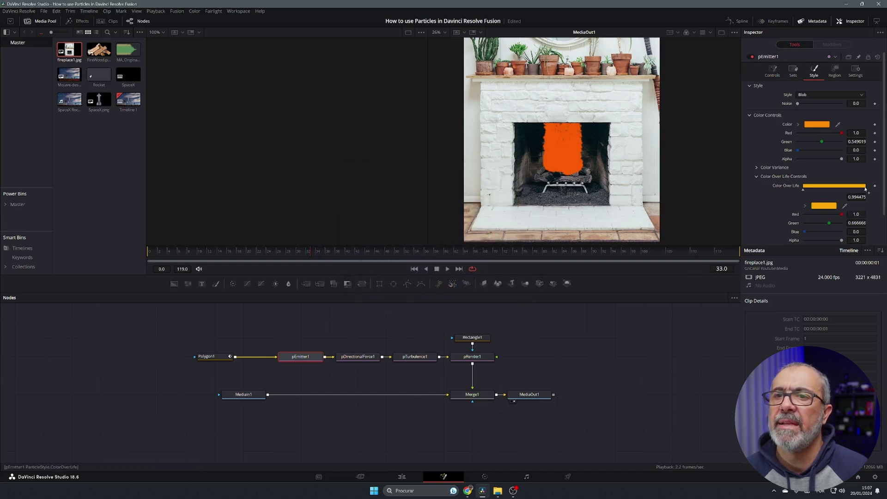
pyautogui.click(825, 206)
pyautogui.click(522, 245)
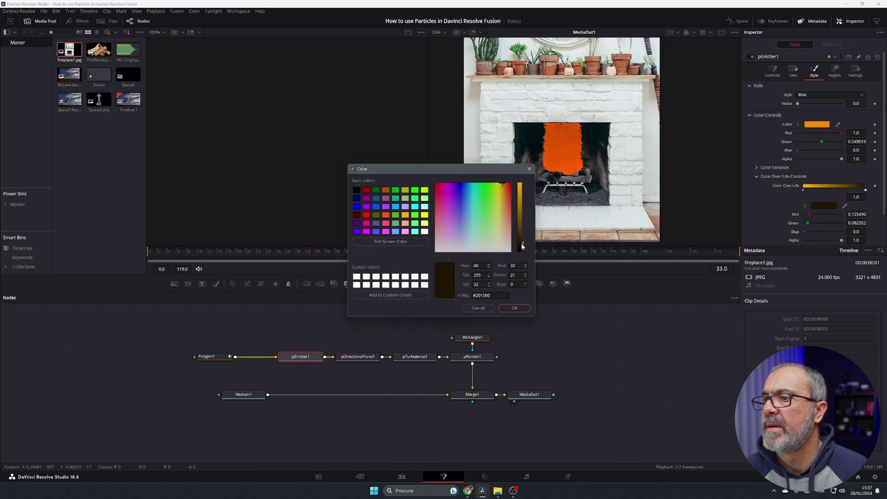
pyautogui.click(516, 309)
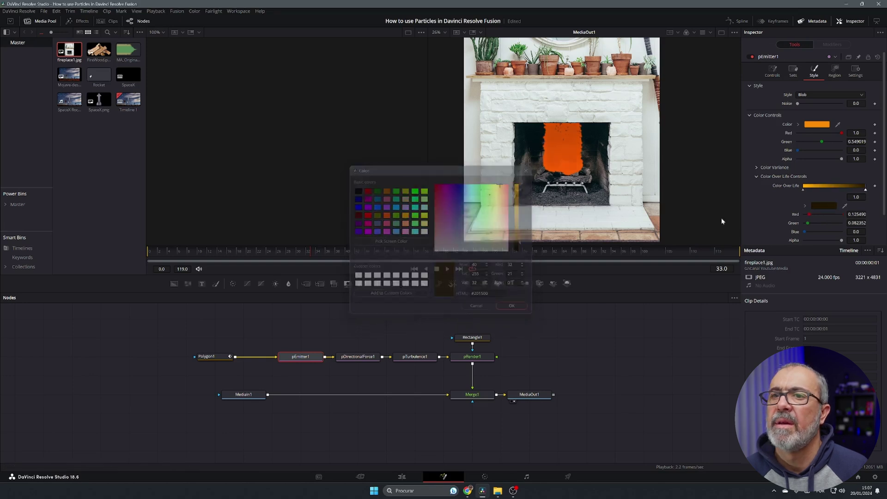
# Add a middle stop at about 0.42 on the Color Over Life gradient and colour it pure red
pyautogui.click(829, 189)
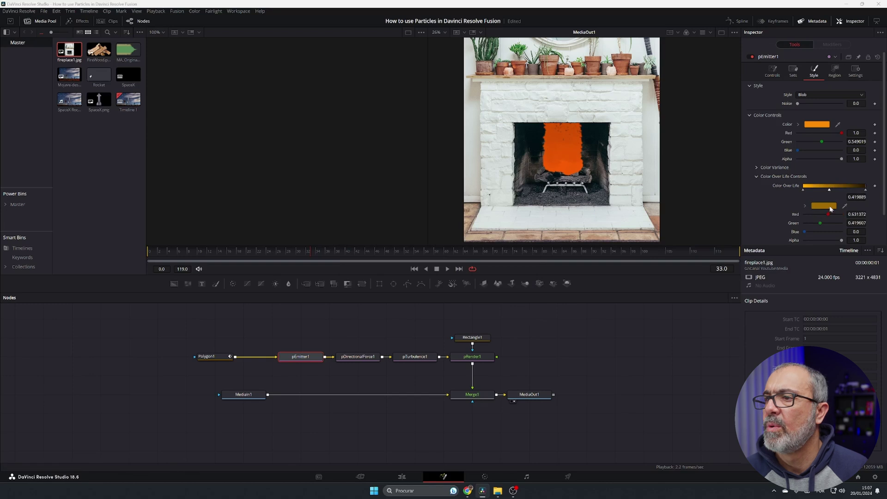
pyautogui.click(824, 206)
pyautogui.moveTo(511, 206); pyautogui.dragTo(523, 181)
pyautogui.click(524, 310)
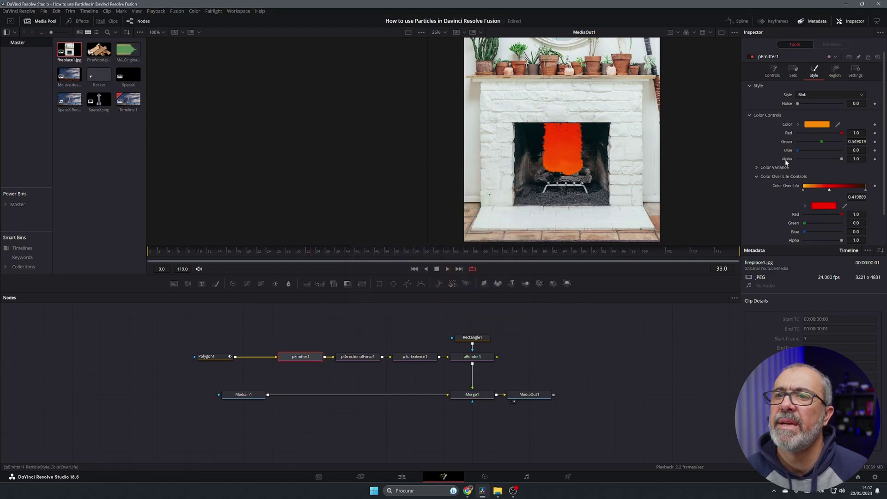
# Lower the Alpha of the Color Over Life stops to about 0.74 at the end, 0.86 in the middle and 0.79 at the start
pyautogui.click(867, 190)
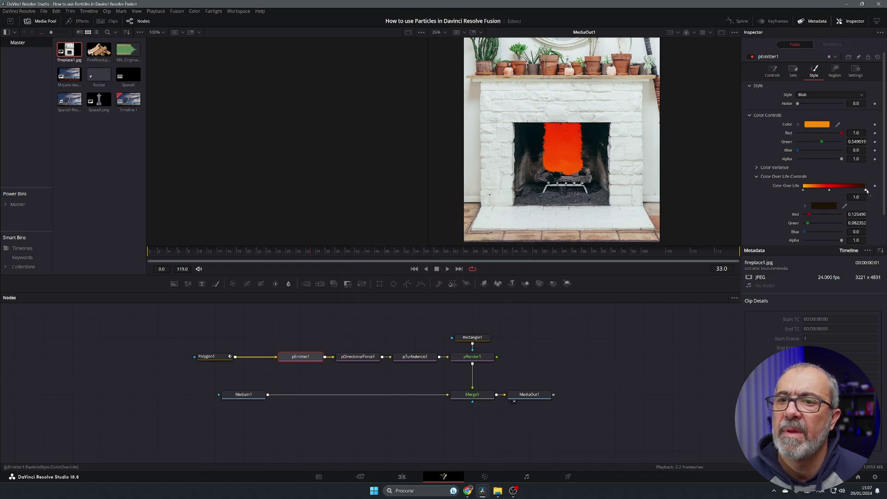
pyautogui.scroll(-2, 834, 208)
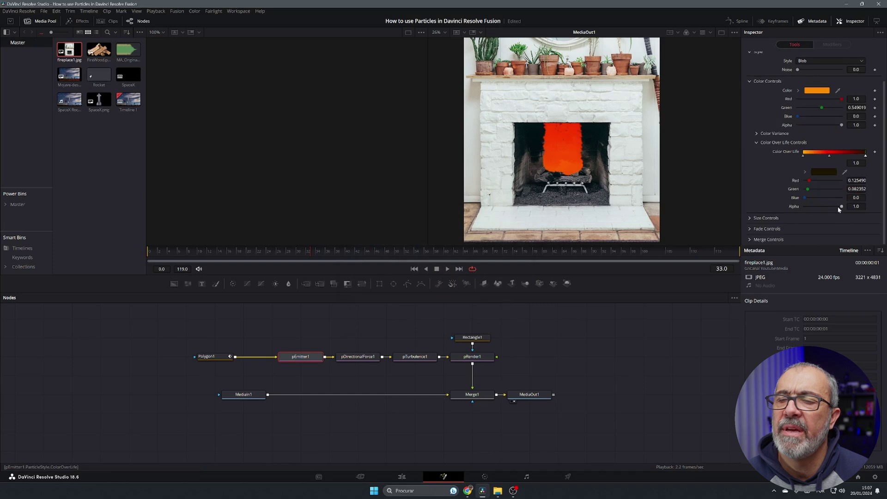
pyautogui.moveTo(841, 206); pyautogui.dragTo(832, 206)
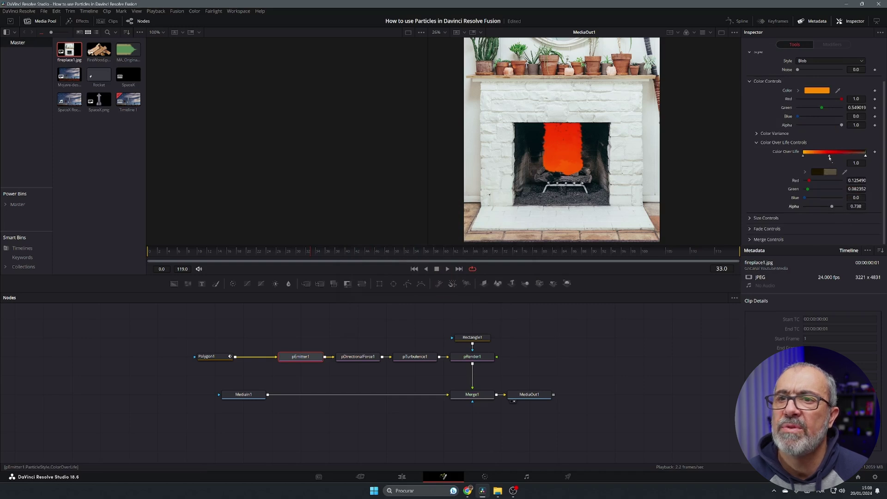
pyautogui.click(830, 156)
pyautogui.moveTo(842, 206); pyautogui.dragTo(837, 207)
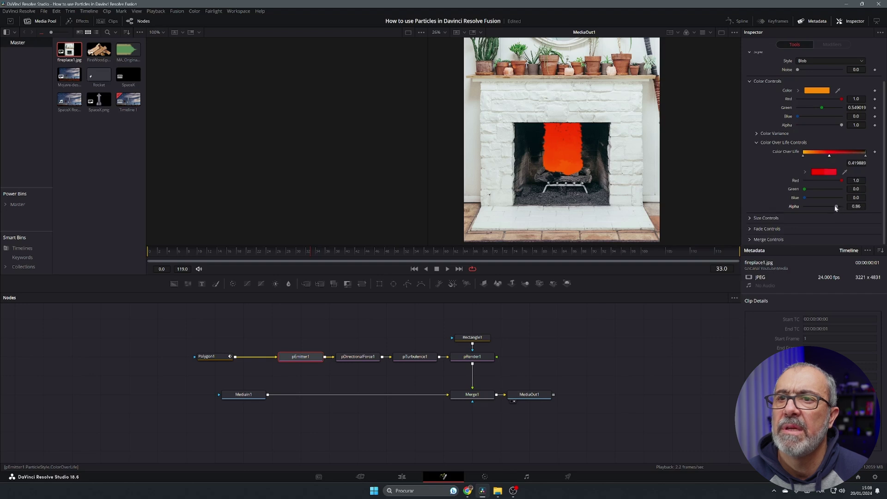
pyautogui.click(803, 156)
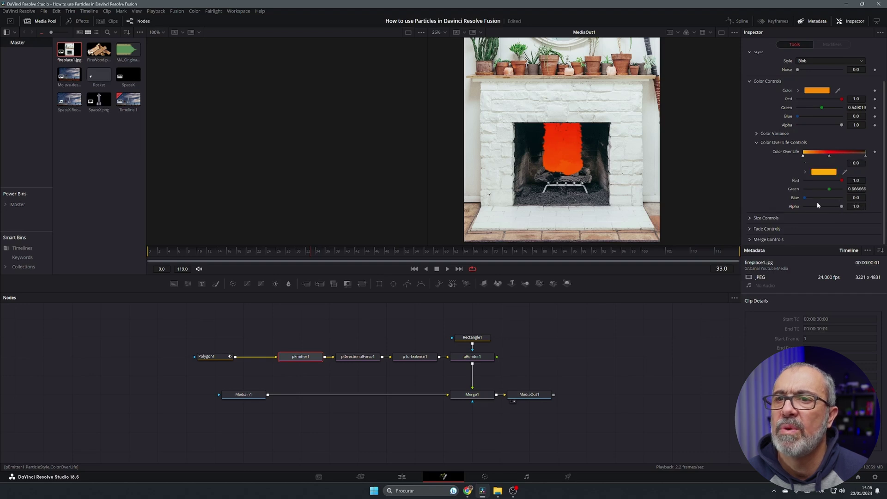
pyautogui.moveTo(842, 208); pyautogui.dragTo(837, 209)
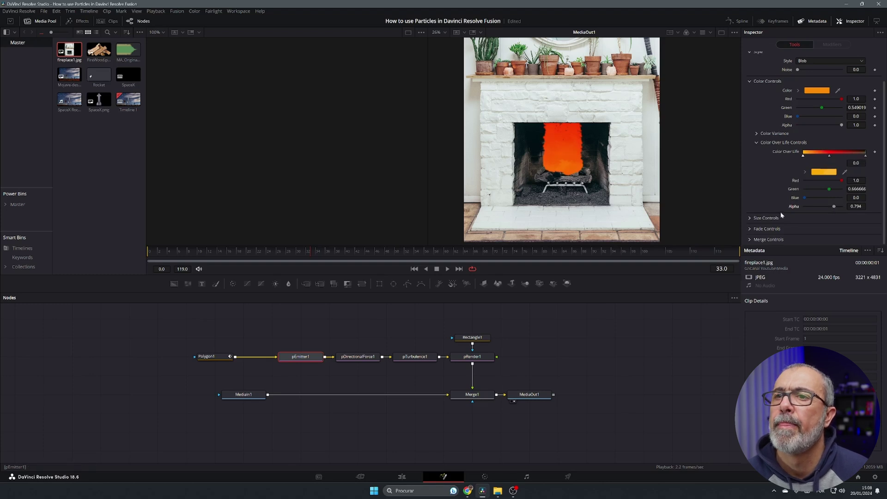
# Add an orange-red stop between the yellow-orange and red Color Over Life stops, and move the red stop to about 0.61
pyautogui.click(823, 154)
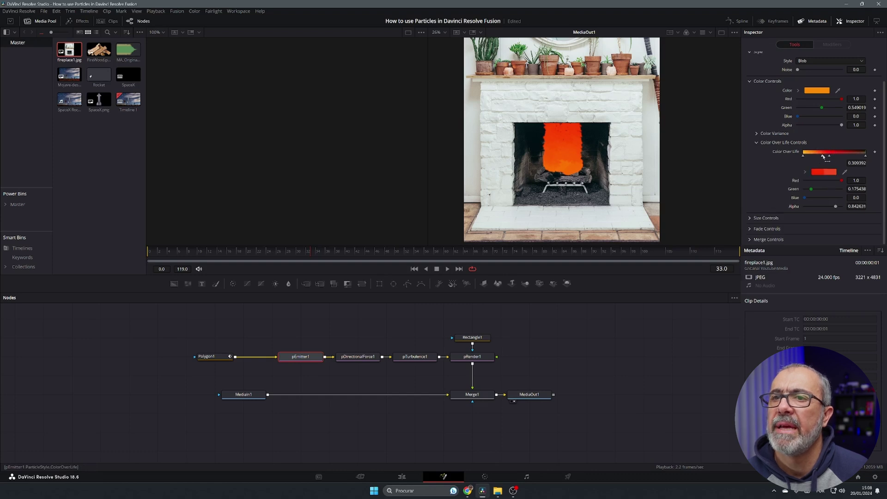
pyautogui.click(842, 156)
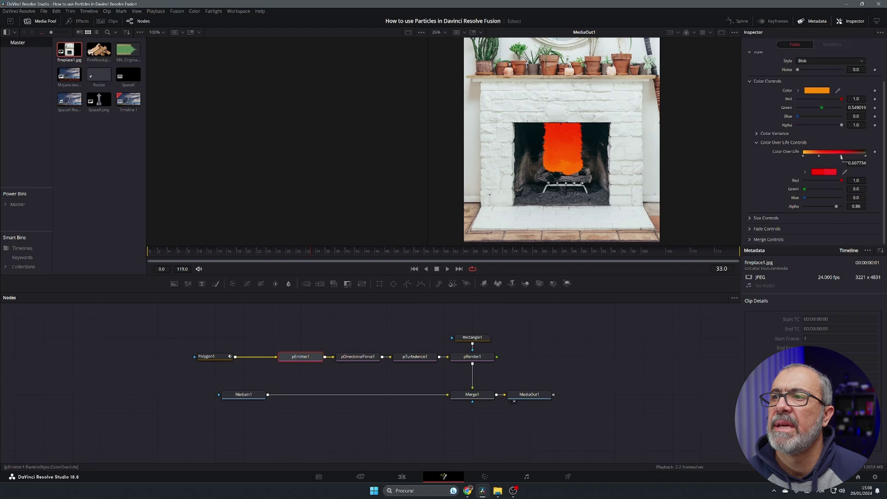
pyautogui.scroll(2, 779, 68)
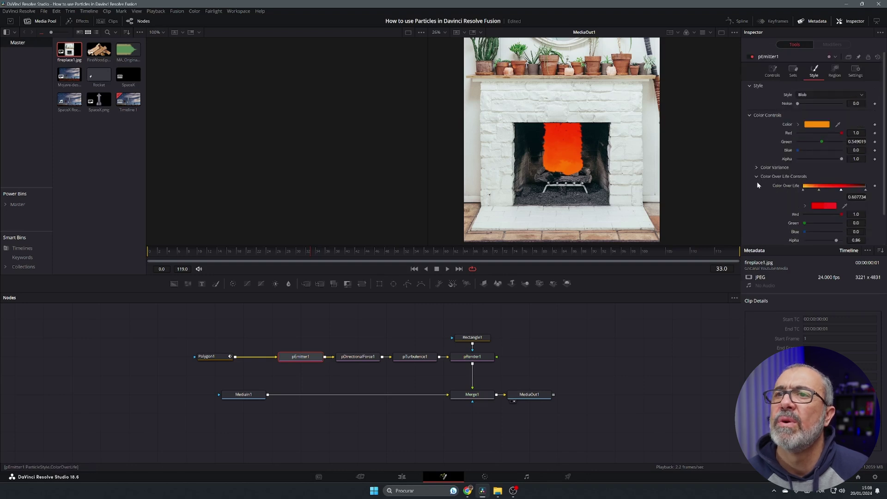
pyautogui.click(772, 70)
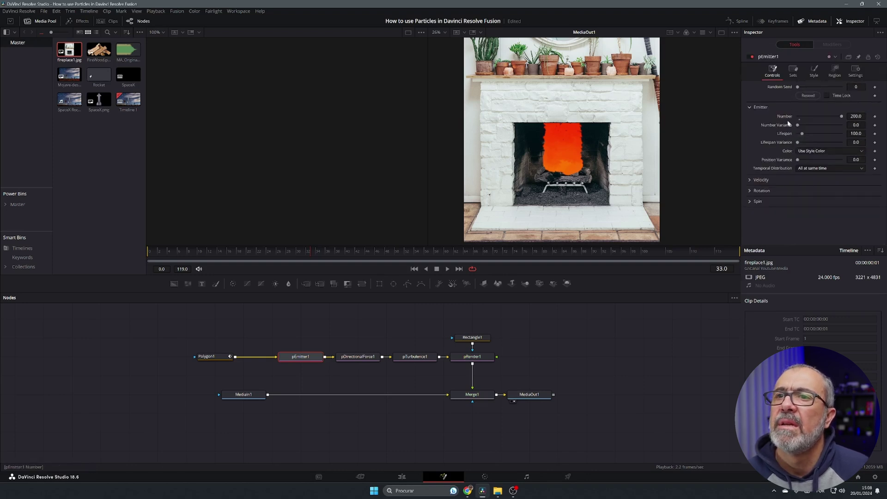
# Lower the emitter's particle Lifespan to 25 and preview the flame across the timeline up to frame 98
pyautogui.moveTo(802, 133); pyautogui.dragTo(799, 133)
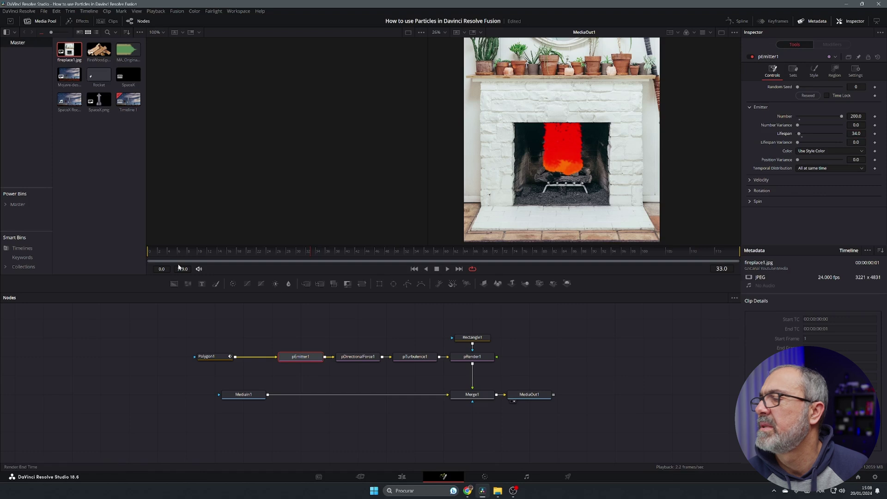
pyautogui.moveTo(799, 134); pyautogui.dragTo(799, 134)
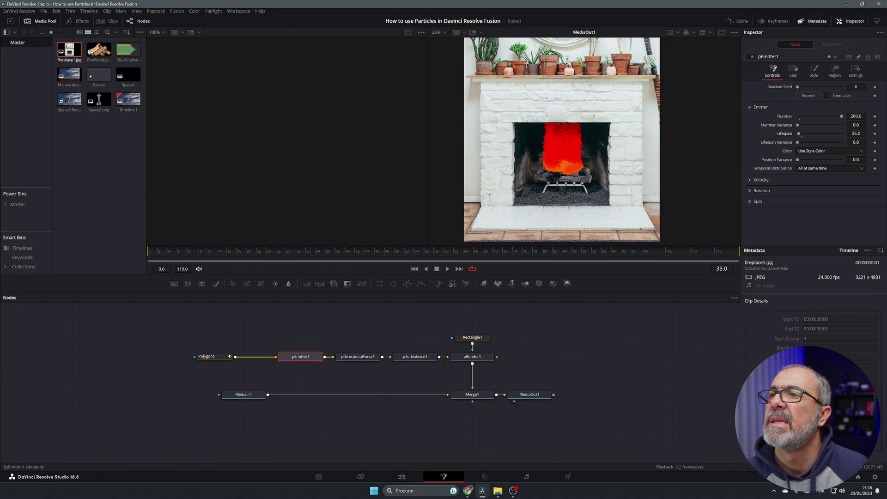
pyautogui.moveTo(153, 253); pyautogui.dragTo(631, 257)
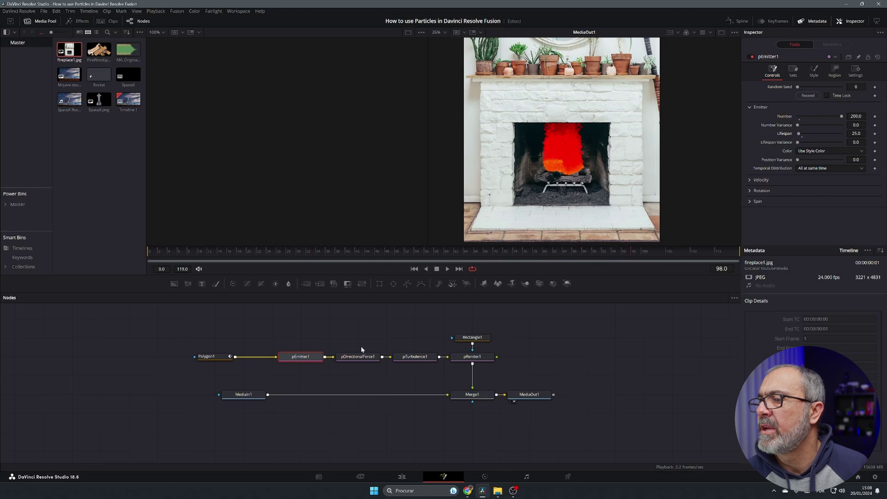
# Set pTurbulence1's X, Y and Z Strength to about 0.18, 0.465 and 0.23 and its Density to about 41.7, previewing the flame over time
pyautogui.click(415, 357)
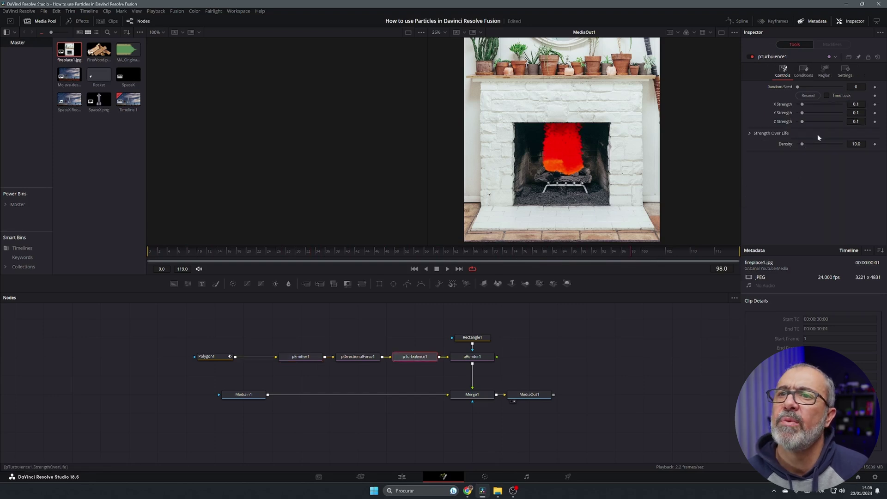
pyautogui.moveTo(803, 107)
pyautogui.mouseDown()
pyautogui.moveTo(825, 114)
pyautogui.moveTo(810, 122)
pyautogui.mouseUp()
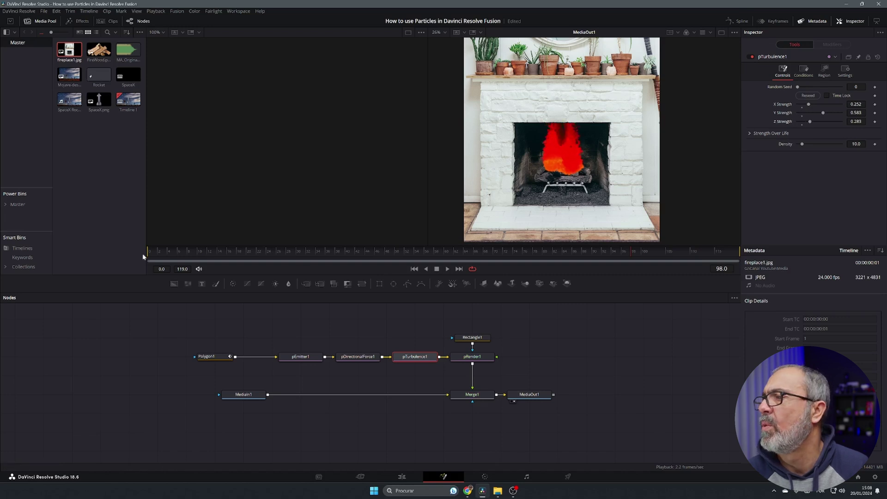
pyautogui.moveTo(149, 254); pyautogui.dragTo(595, 248)
pyautogui.moveTo(824, 114); pyautogui.dragTo(818, 142)
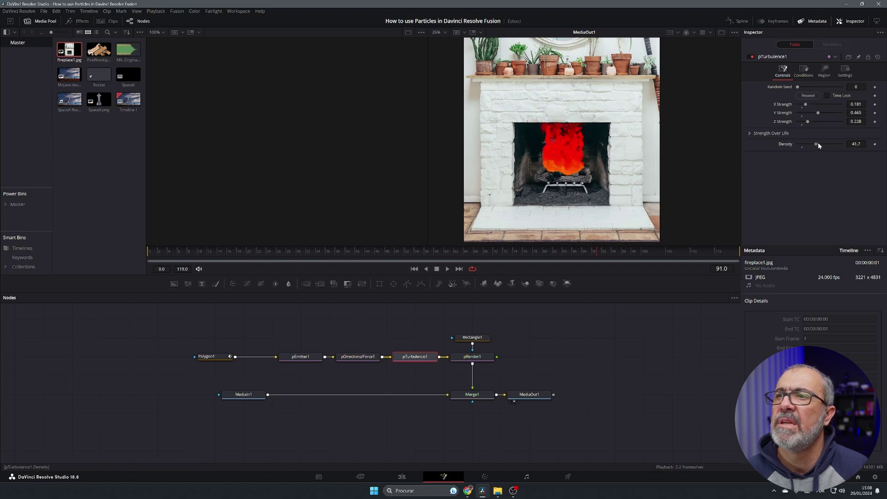
pyautogui.moveTo(161, 256); pyautogui.dragTo(614, 252)
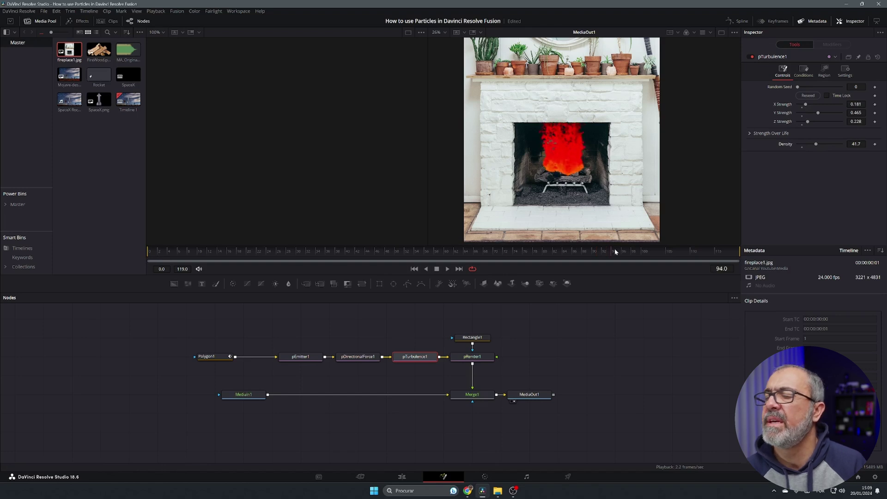
# Set pEmitter1's velocity Angle to 90, Velocity to about 0.024, Velocity Variance to about 0.087 and Inherit Variance to about 0.205
pyautogui.click(301, 357)
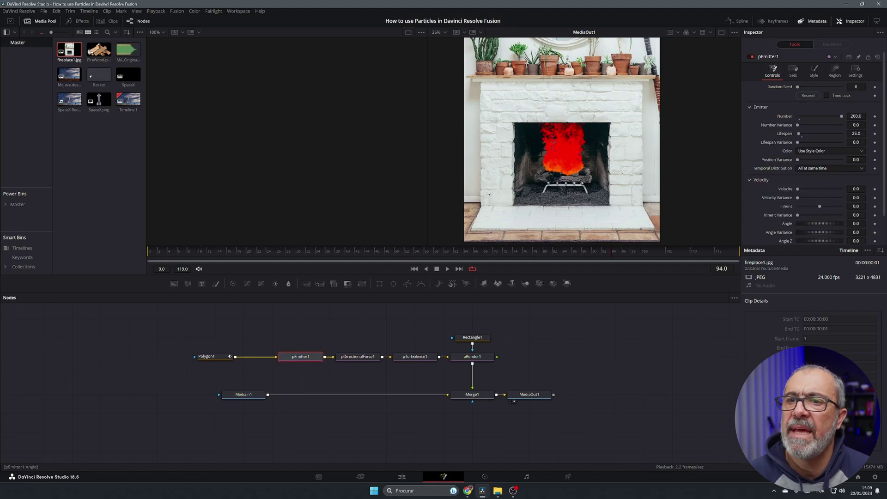
pyautogui.click(857, 223)
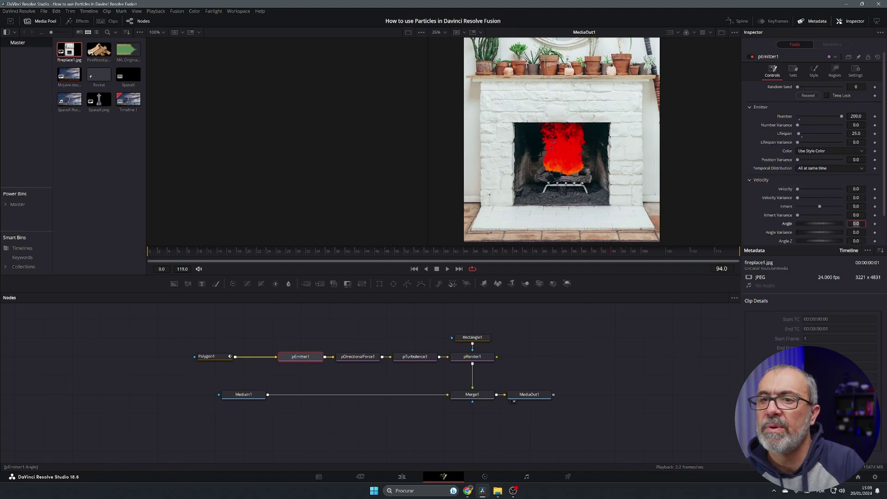
pyautogui.write('90')
pyautogui.press('Return')
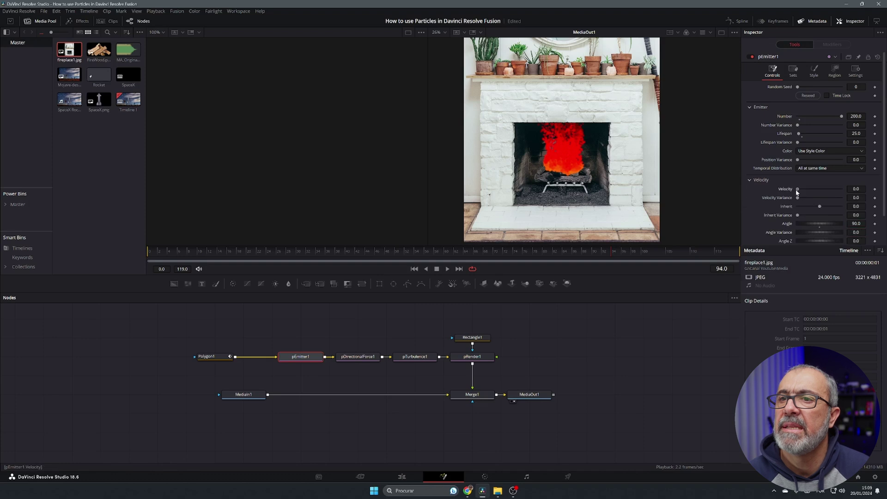
pyautogui.moveTo(798, 189); pyautogui.dragTo(802, 198)
pyautogui.moveTo(798, 214); pyautogui.dragTo(806, 215)
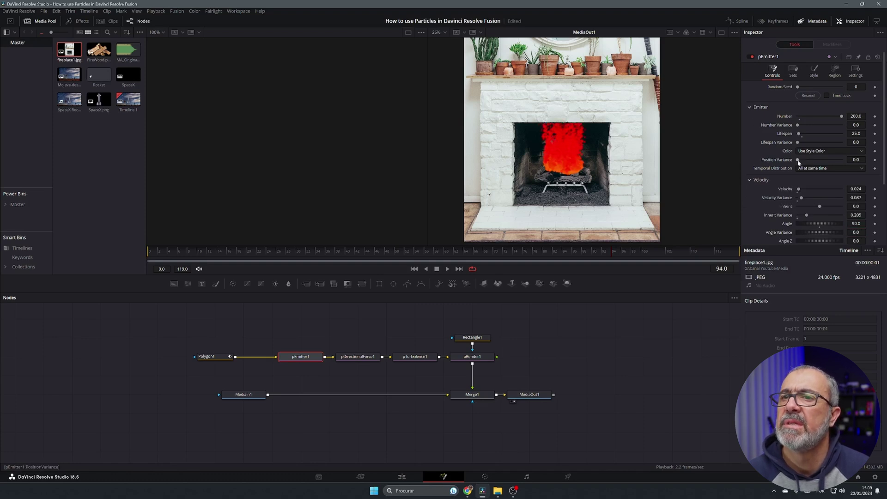
# Set the emitter's Position Variance to about 0.013 and Lifespan Variance to about 19.7, and check the flame at several frames
pyautogui.moveTo(798, 160); pyautogui.dragTo(806, 143)
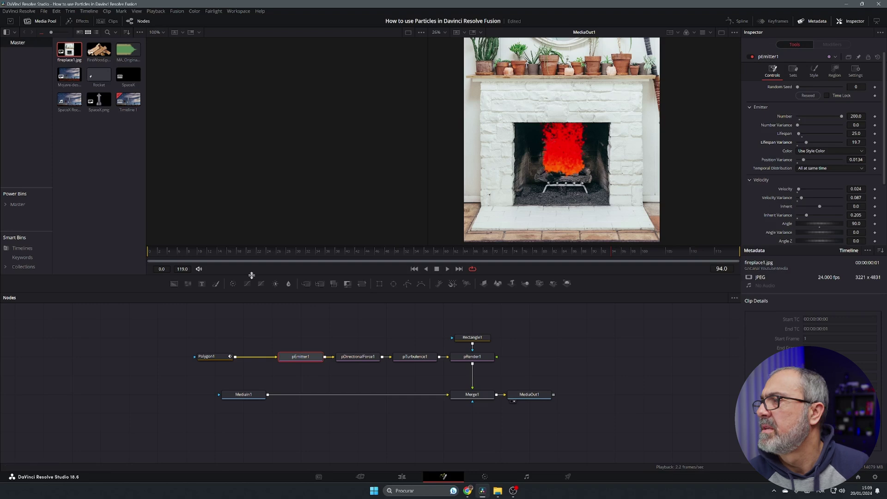
pyautogui.click(179, 254)
pyautogui.click(317, 253)
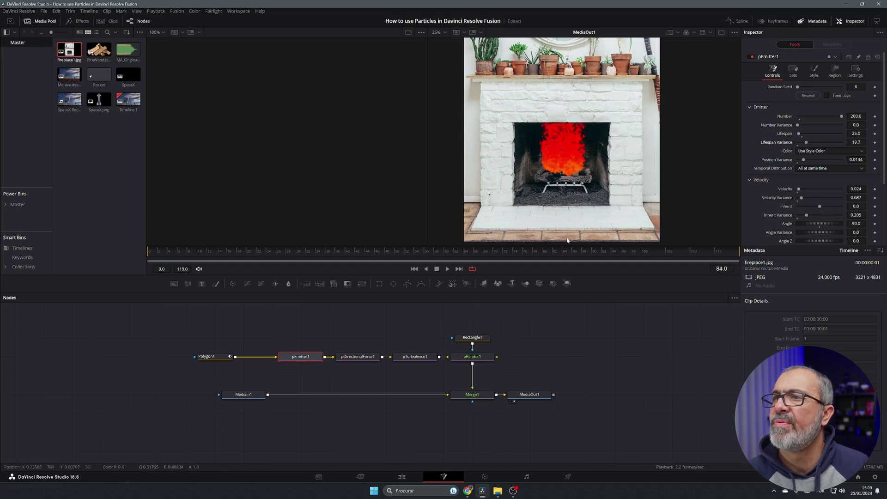
pyautogui.click(613, 253)
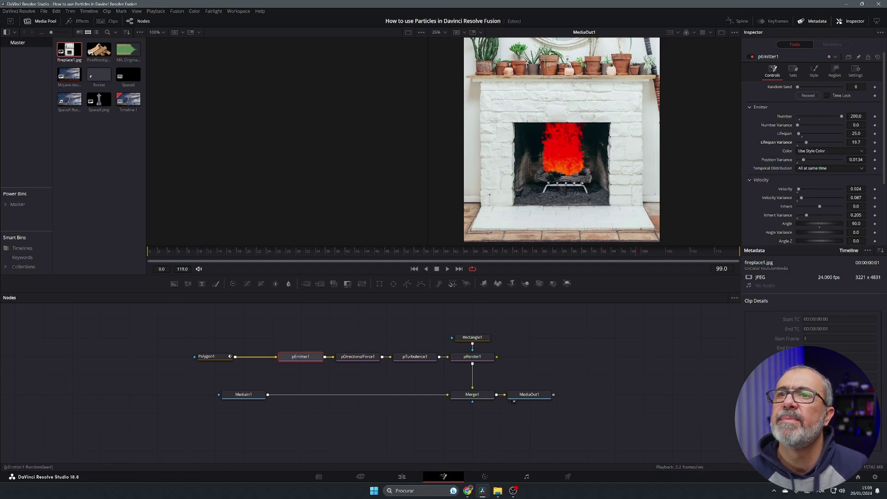
# Move the Color Over Life gradient's red stop to about 0.586 and its dark brown end stop to about 0.757
pyautogui.click(814, 72)
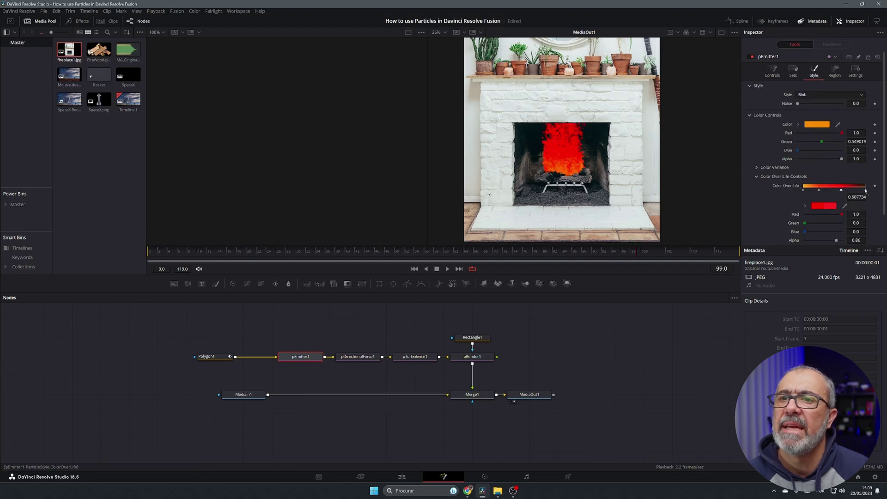
pyautogui.moveTo(866, 190); pyautogui.dragTo(854, 191)
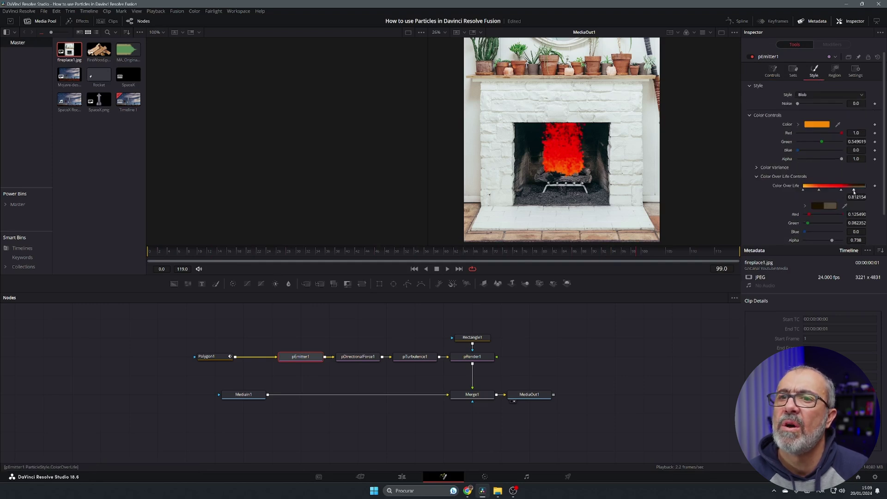
pyautogui.click(840, 190)
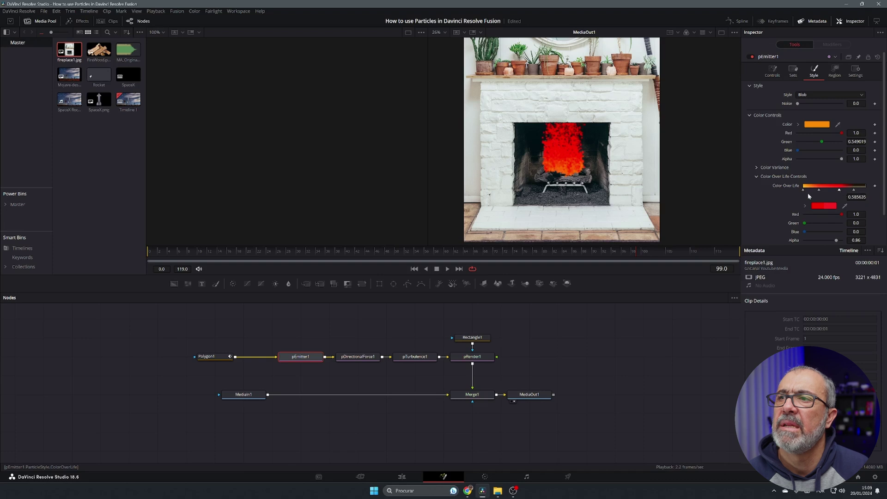
pyautogui.moveTo(854, 190); pyautogui.dragTo(851, 190)
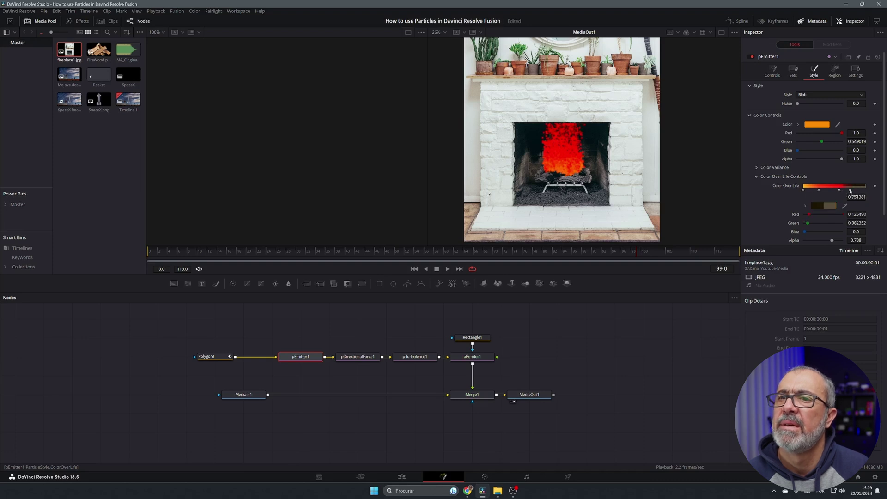
# Set the particle Fade In to 0.1 and Fade Out to about 0.27, expand the size settings and preview the flame up to frame 108
pyautogui.scroll(-2, 762, 231)
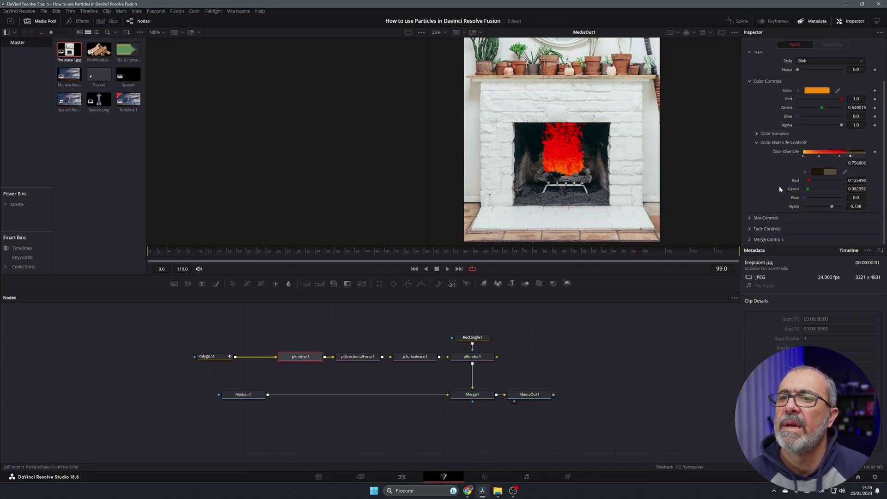
pyautogui.click(750, 239)
pyautogui.moveTo(797, 239); pyautogui.dragTo(805, 215)
pyautogui.click(763, 204)
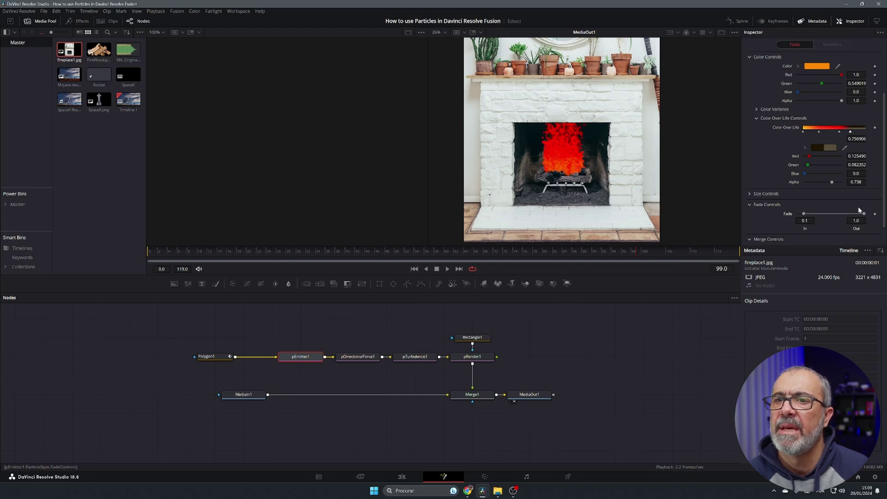
pyautogui.moveTo(864, 214); pyautogui.dragTo(851, 217)
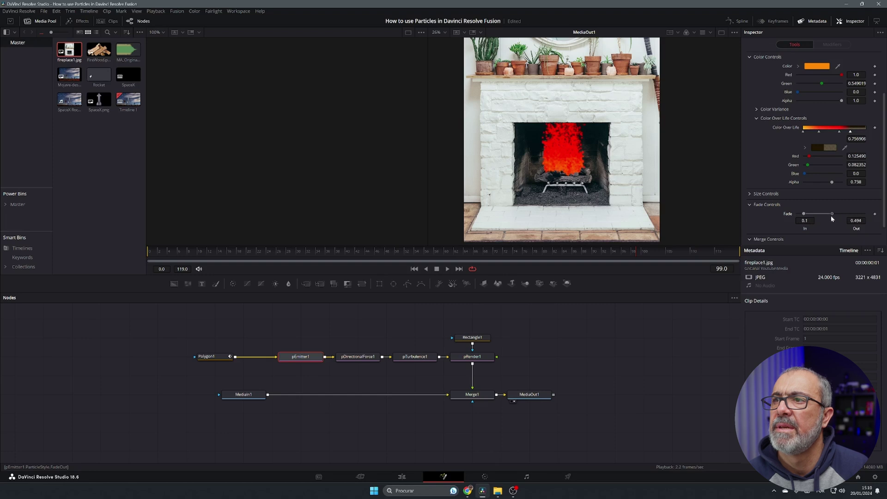
pyautogui.moveTo(828, 215)
pyautogui.mouseDown()
pyautogui.moveTo(811, 221)
pyautogui.moveTo(818, 215)
pyautogui.mouseUp()
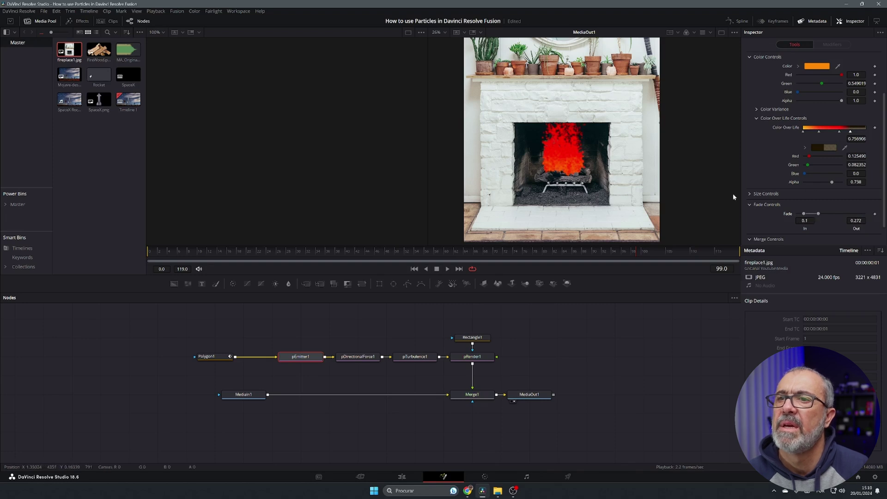
pyautogui.click(754, 195)
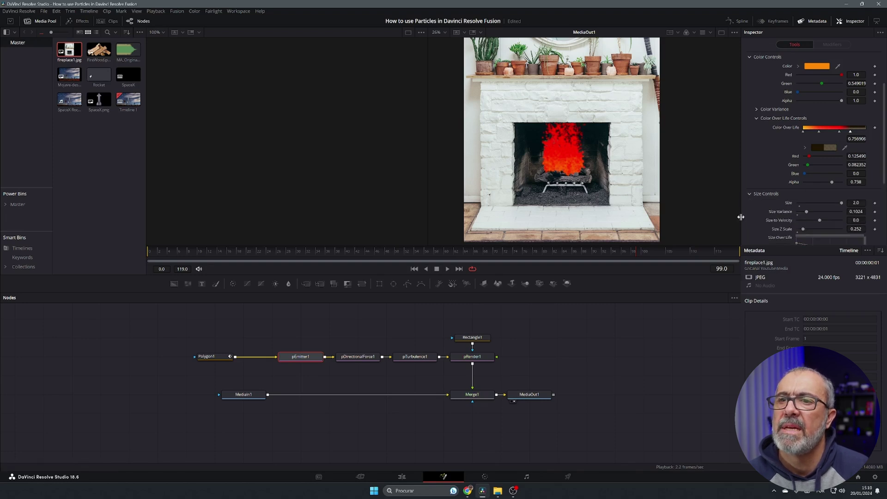
pyautogui.moveTo(149, 250); pyautogui.dragTo(676, 254)
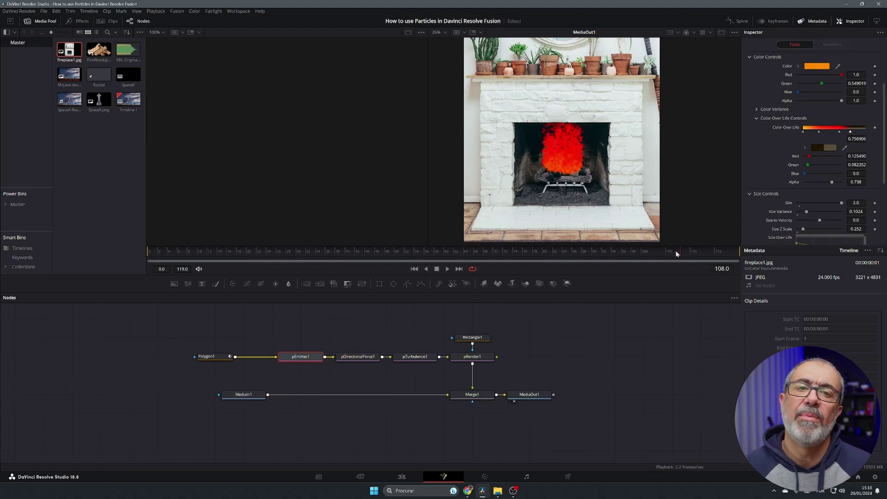